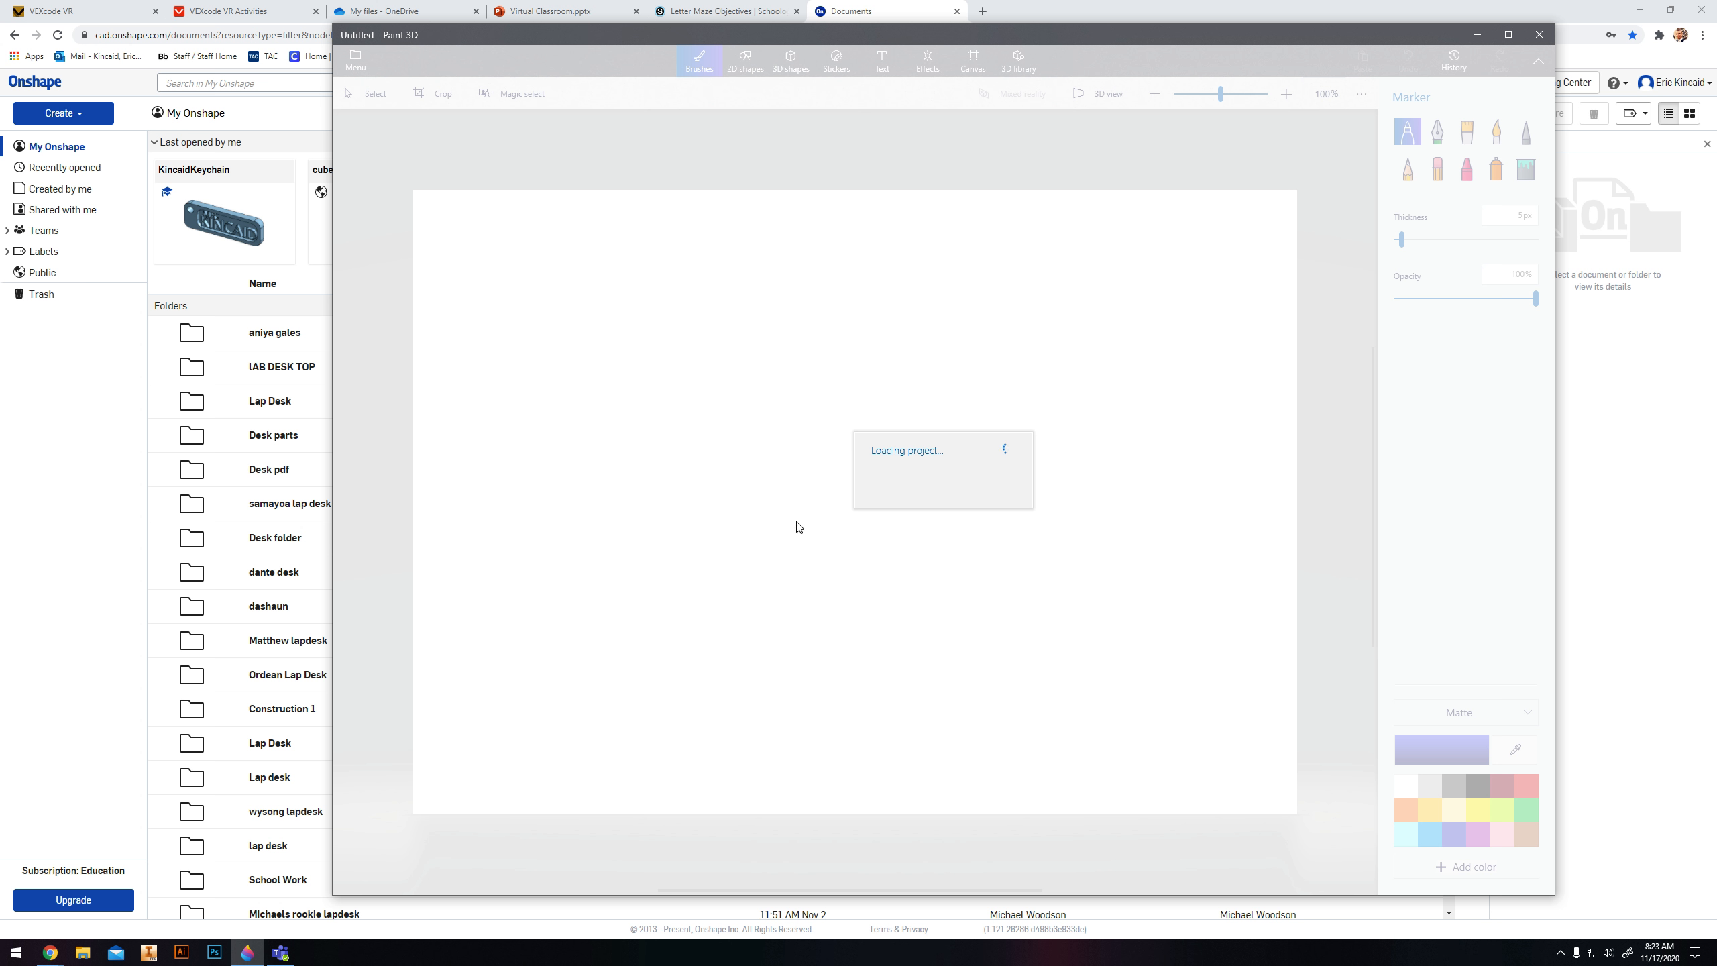
Step: With the black Pencil, hand-draw a leader and a Ø.25" diameter note for the hole in the keychain's front view
scroll(778, 559, "up", 5)
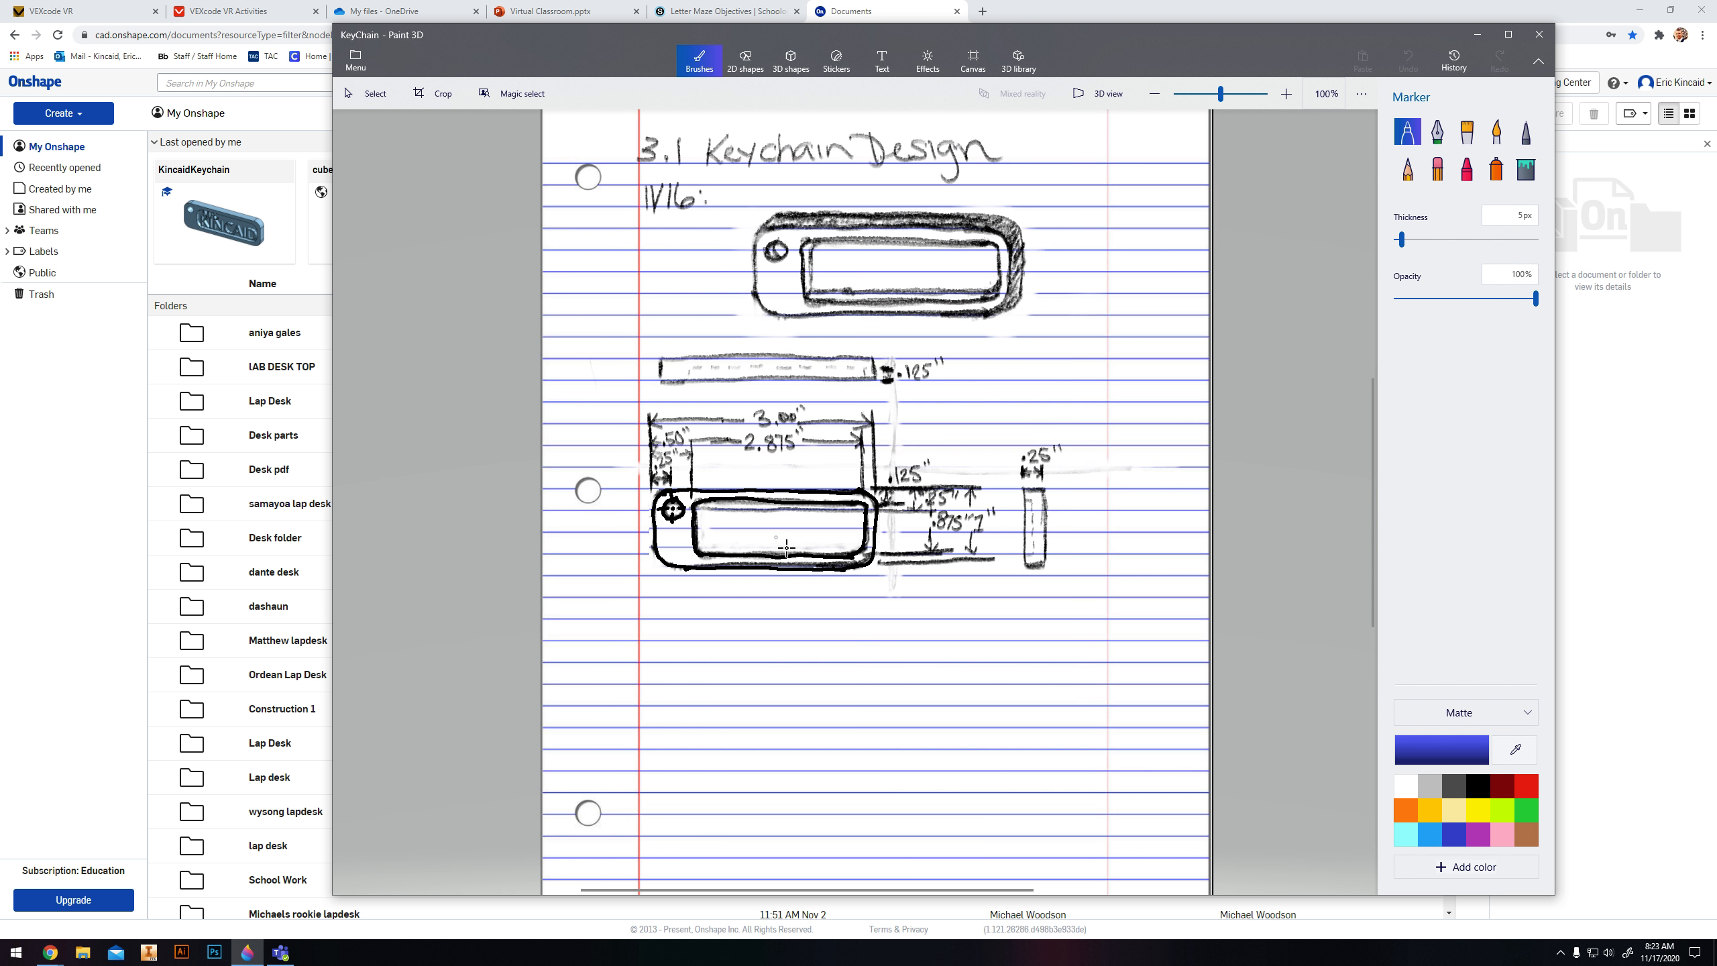
scroll(917, 566, "up", 2)
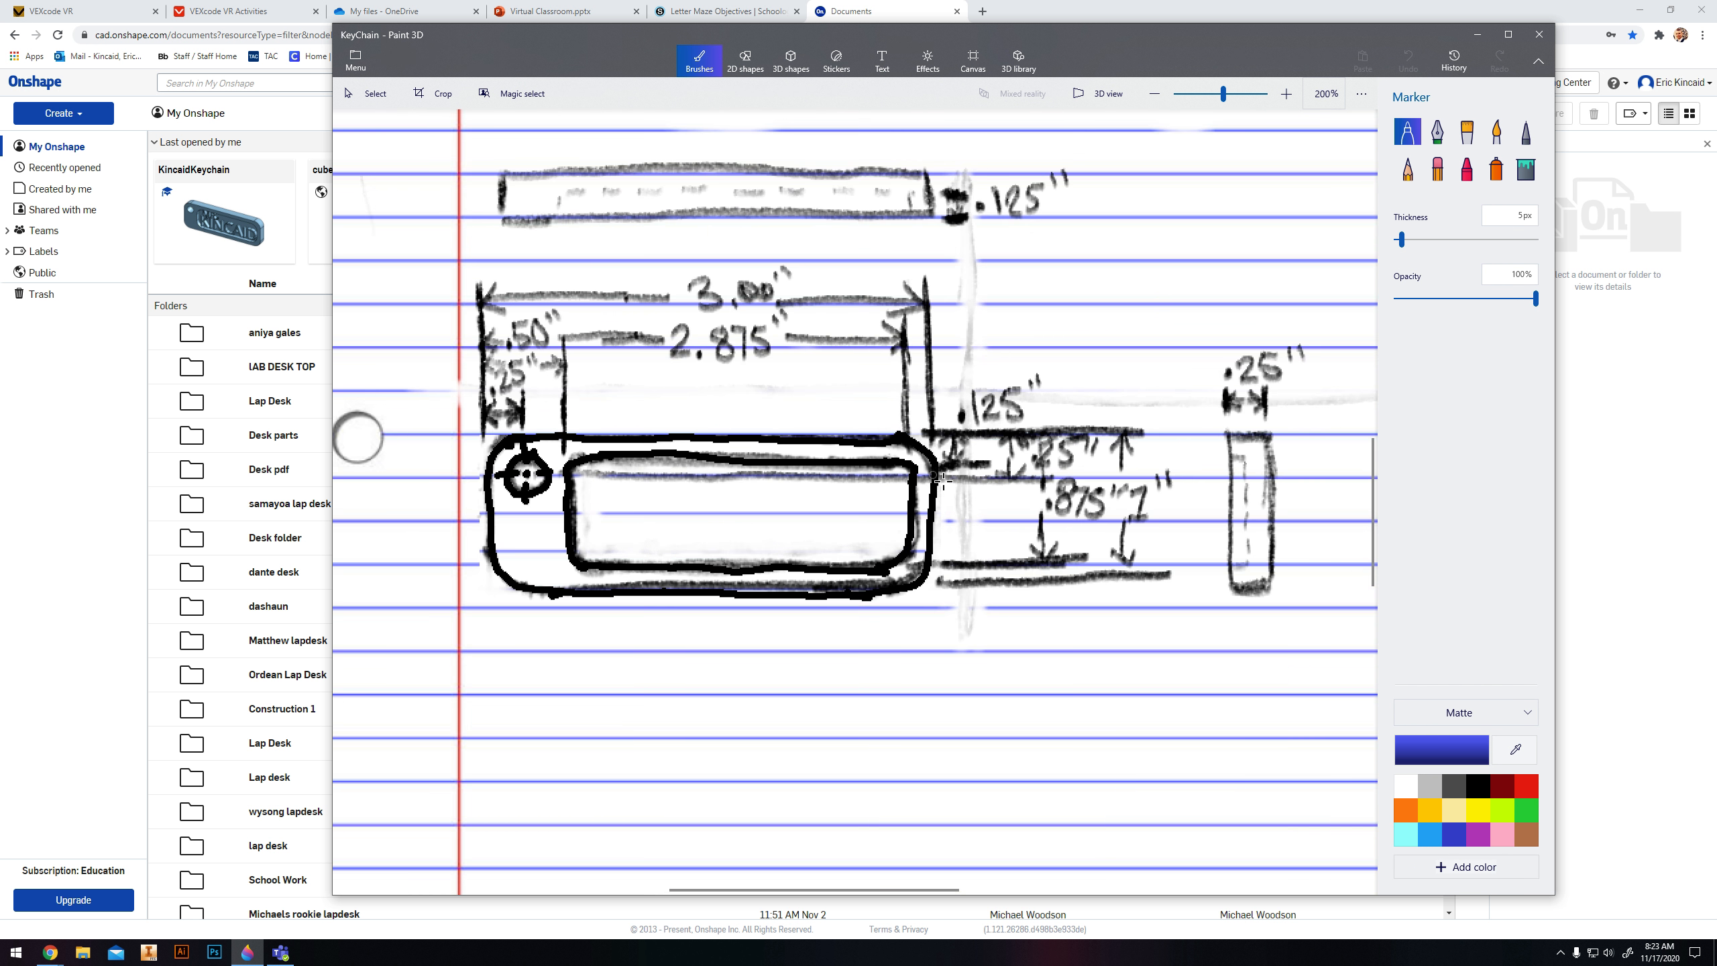
left_click(1408, 169)
left_click(1479, 786)
mouse_move(571, 450)
left_mouse_down()
mouse_move(622, 410)
mouse_move(669, 411)
mouse_move(660, 391)
mouse_move(709, 416)
left_mouse_up()
left_click(675, 408)
mouse_move(713, 387)
left_mouse_down()
mouse_move(711, 409)
mouse_move(720, 384)
mouse_move(737, 393)
left_mouse_up()
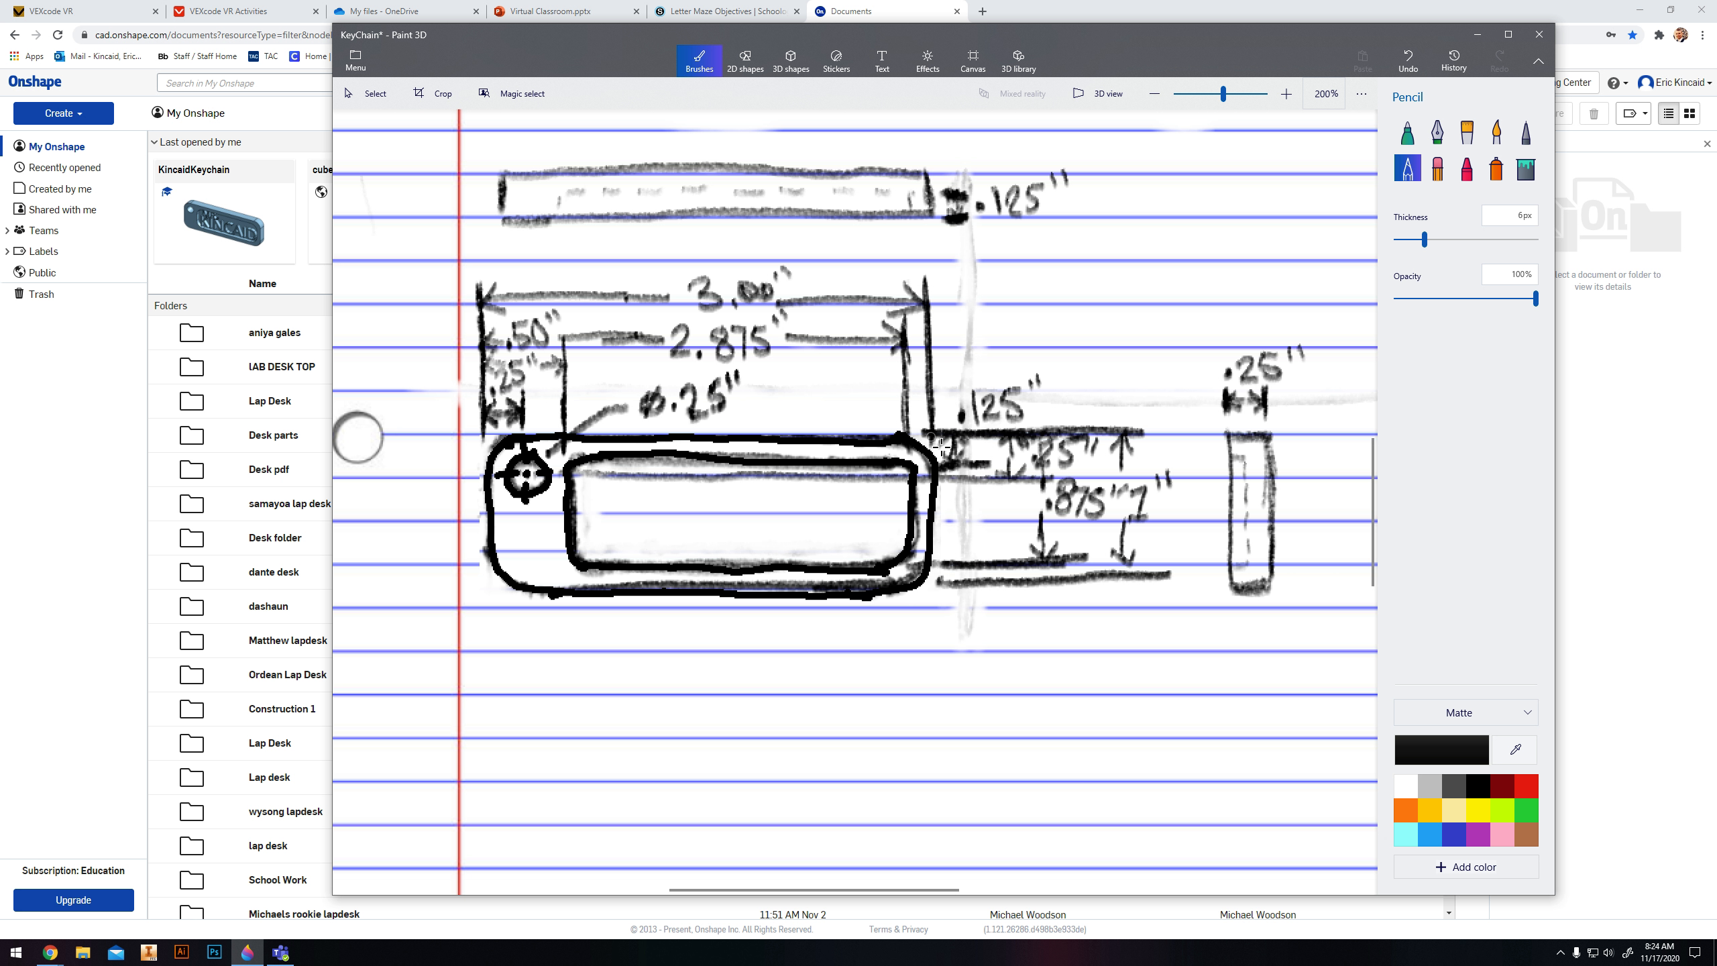
Step: Hand-draw a leader and an R.25" radius note for the front view's upper-right outer corner
left_click_drag(949, 431, 1038, 358)
mouse_move(1047, 344)
left_mouse_down()
mouse_move(1049, 374)
mouse_move(1109, 338)
mouse_move(1099, 358)
mouse_move(1116, 361)
mouse_move(1135, 328)
left_mouse_up()
left_click(1085, 360)
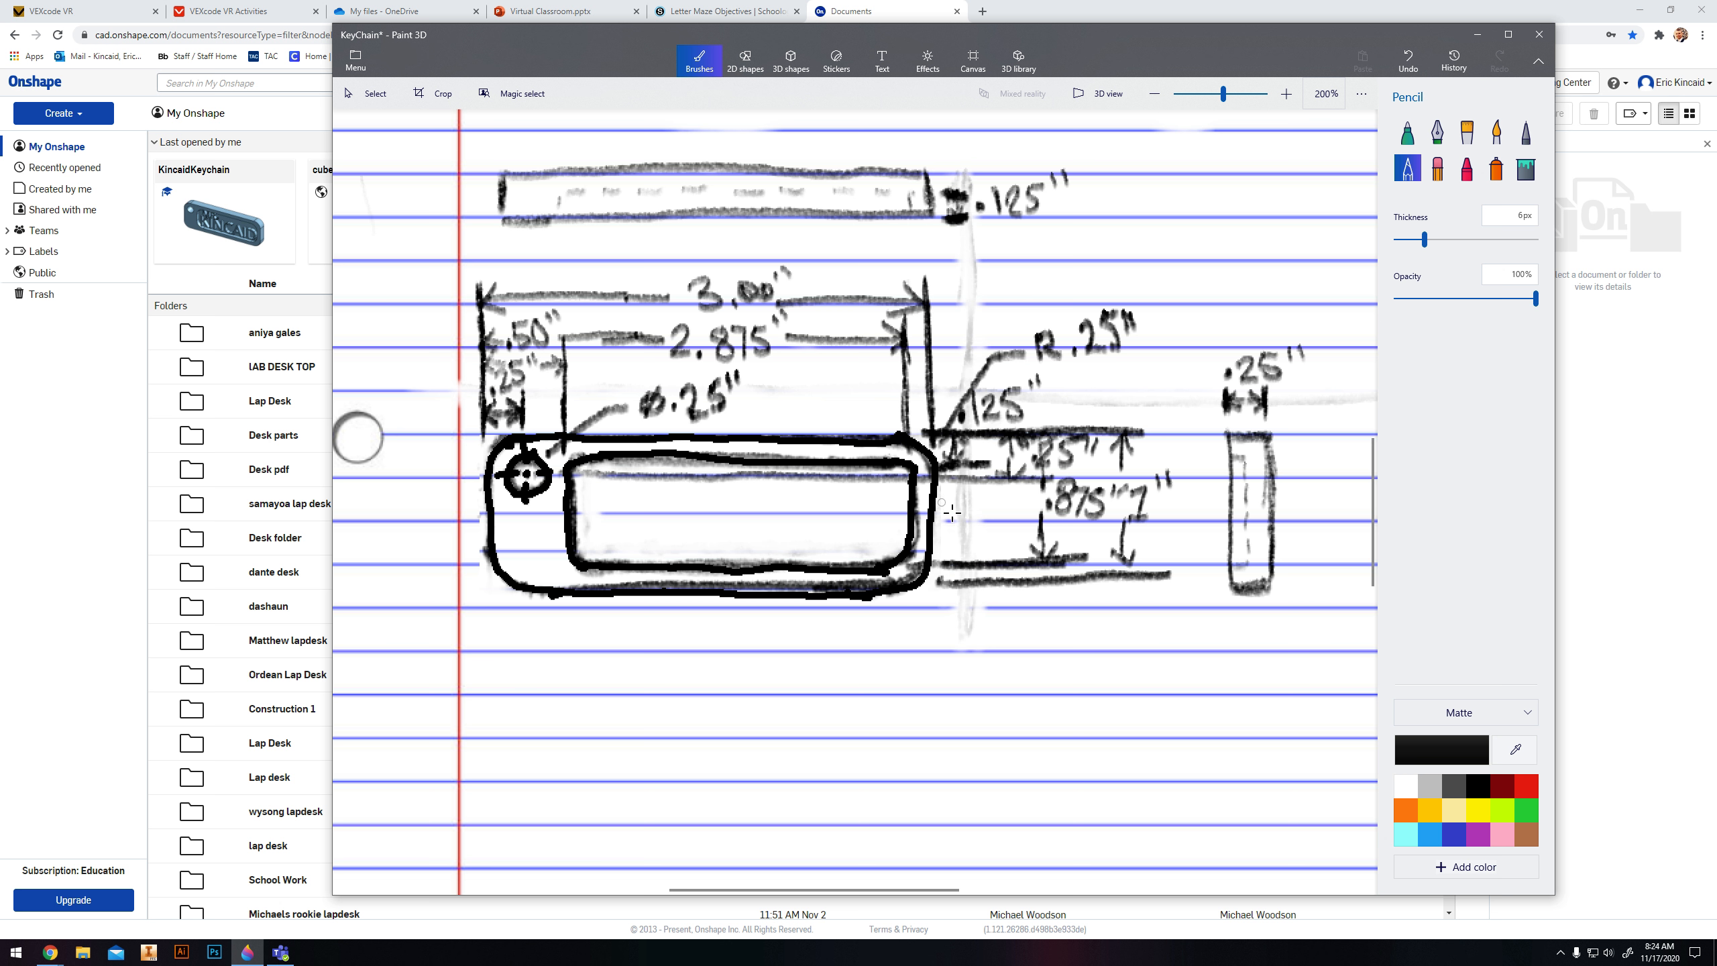
scroll(952, 514, "down", 5)
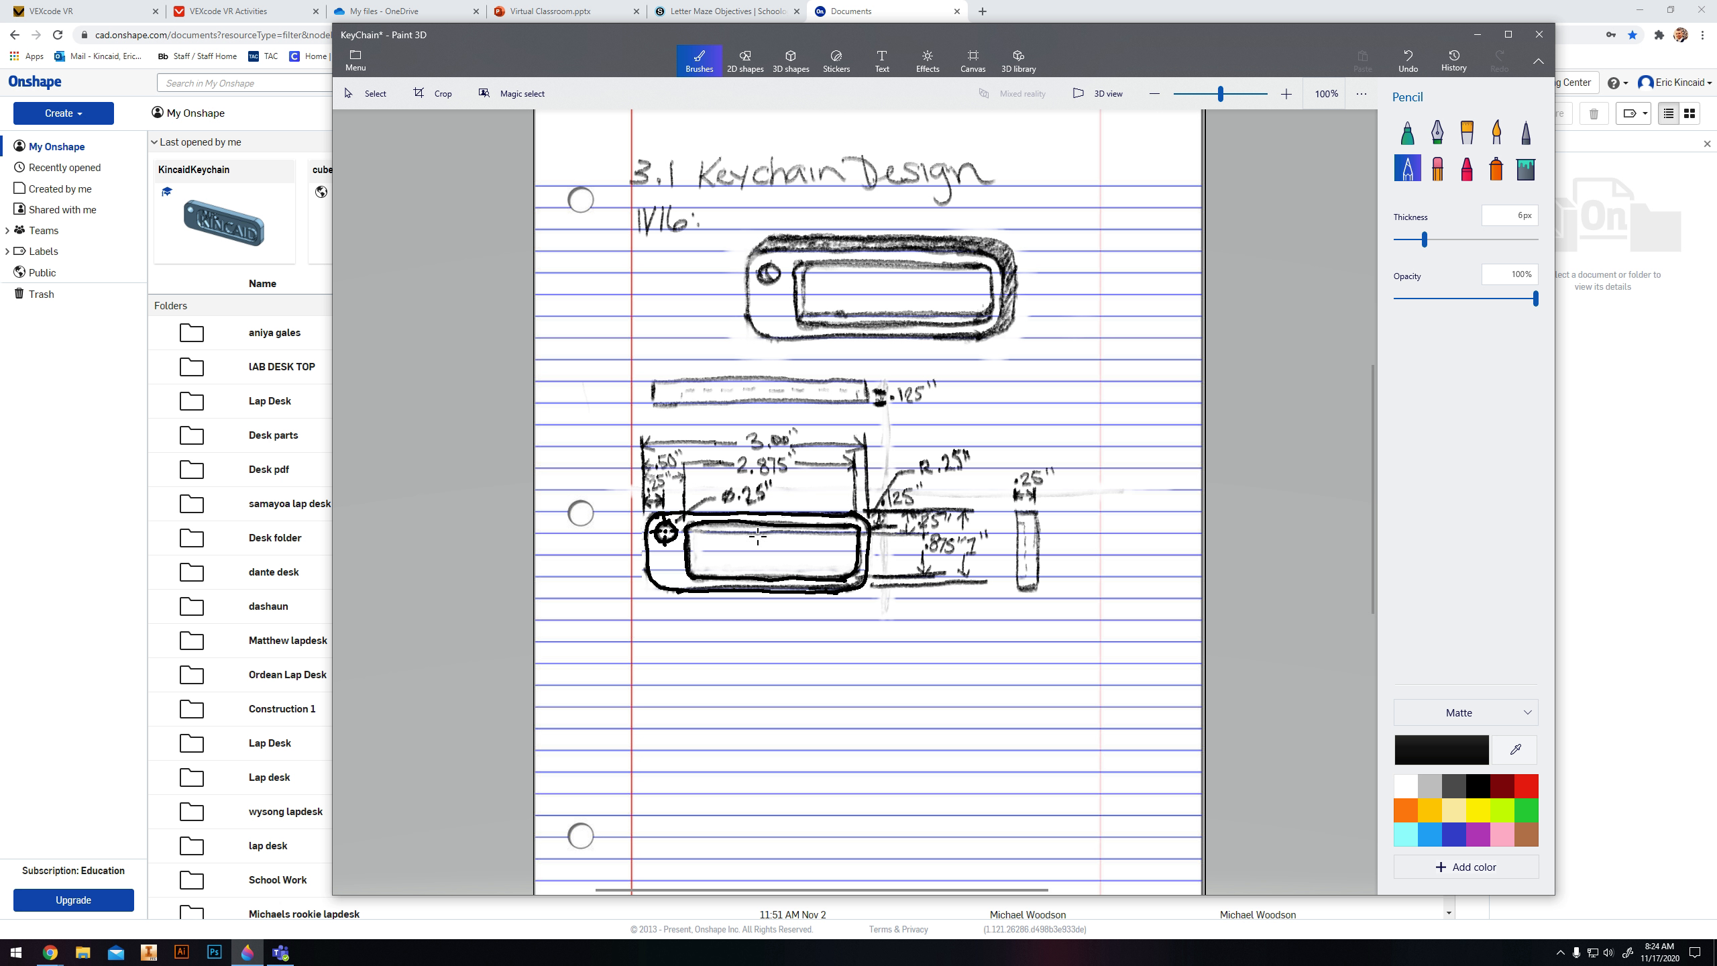
Step: Switch to Onshape and create a new document named with the owner's surname followed by Keychain
left_click(350, 498)
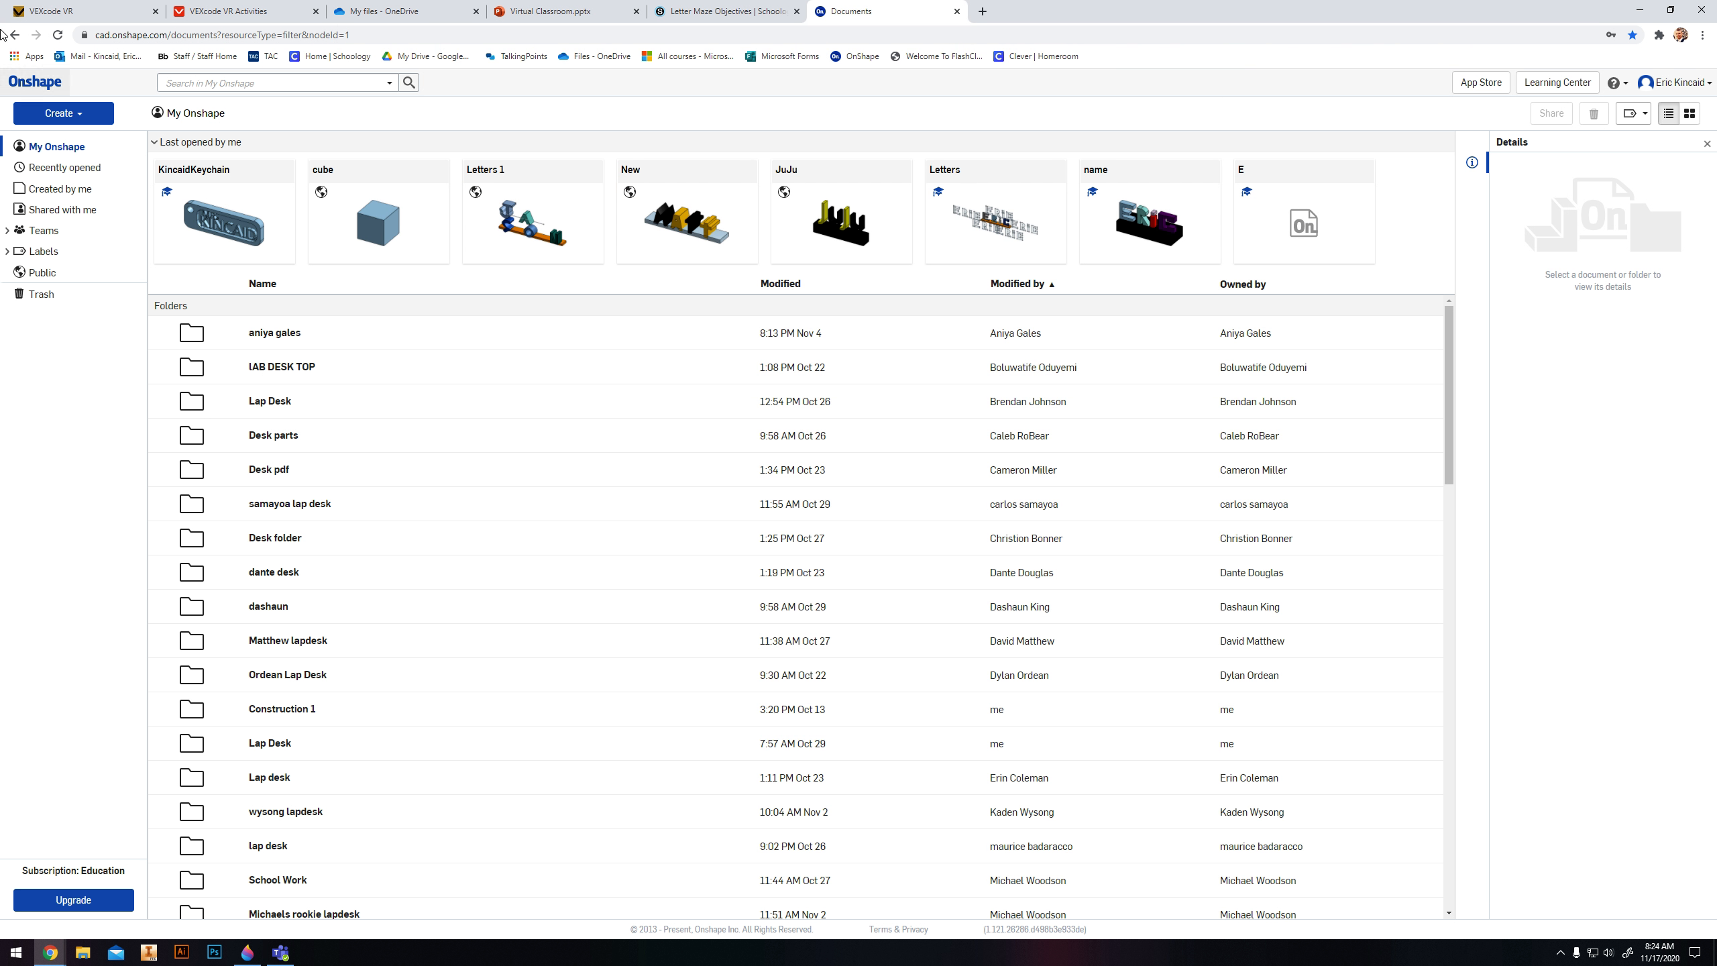
left_click(65, 114)
left_click(46, 141)
type("KincaidKeychain")
key("Return")
Step: Sketch a rectangle 3 in wide and 1 in high on the Front plane, starting from the origin
left_click(73, 108)
left_click(40, 226)
left_click(1657, 180)
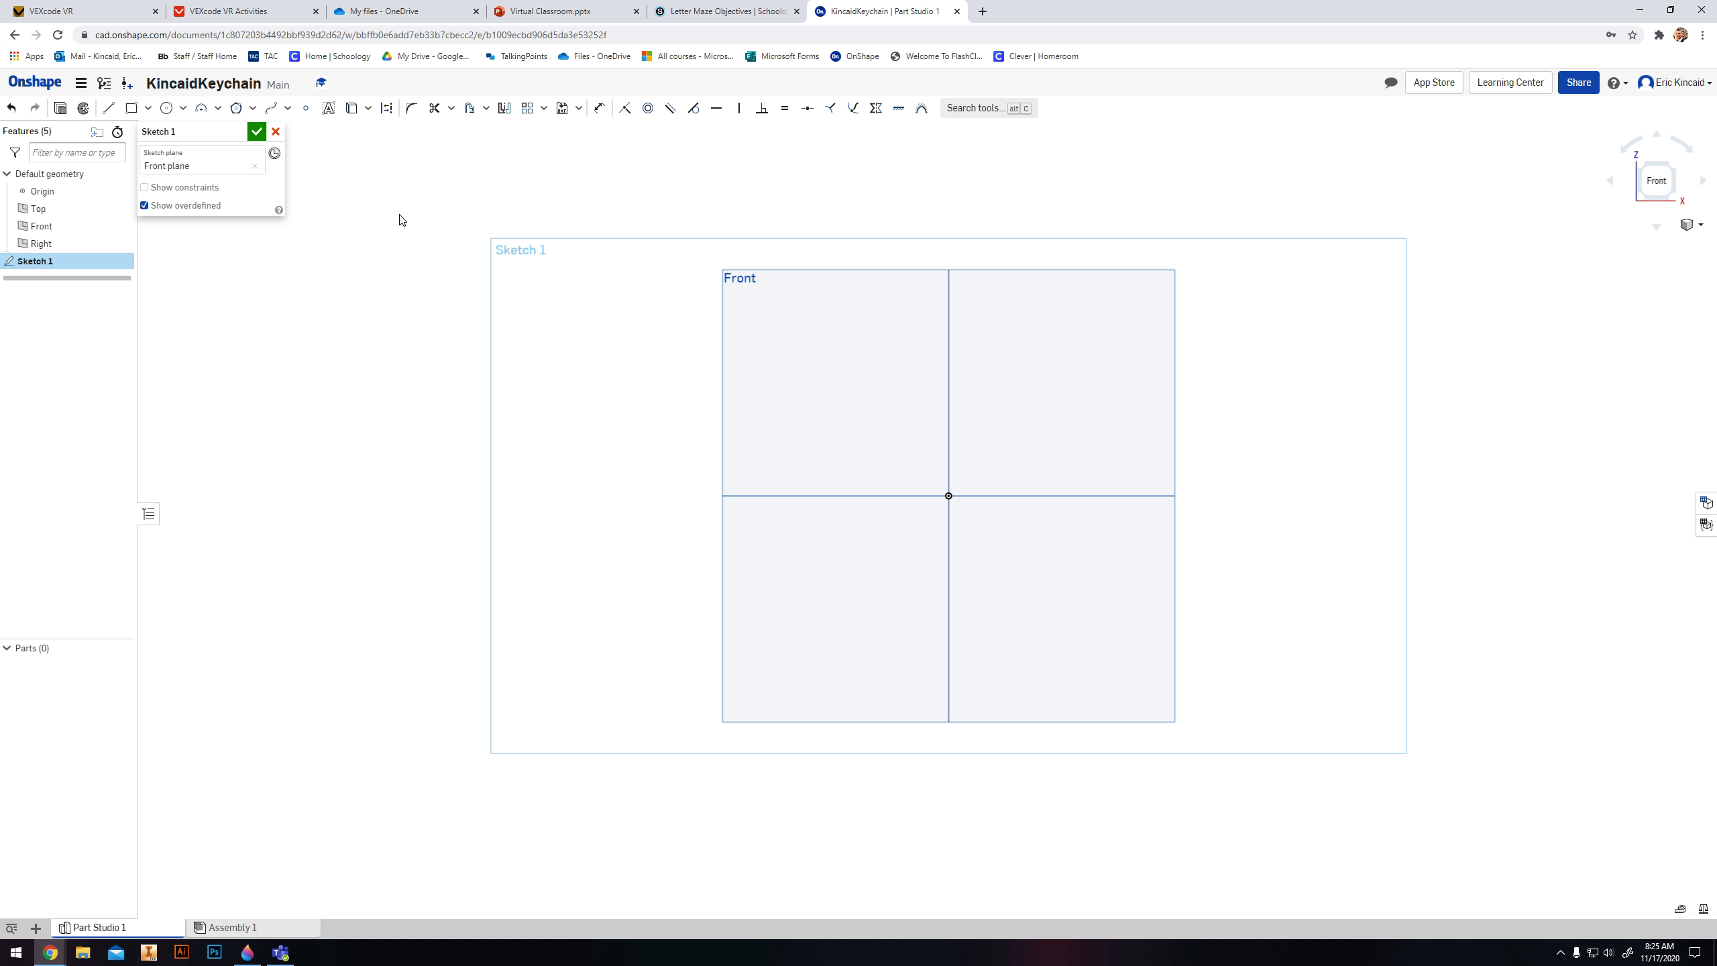
left_click(131, 108)
left_click(953, 501)
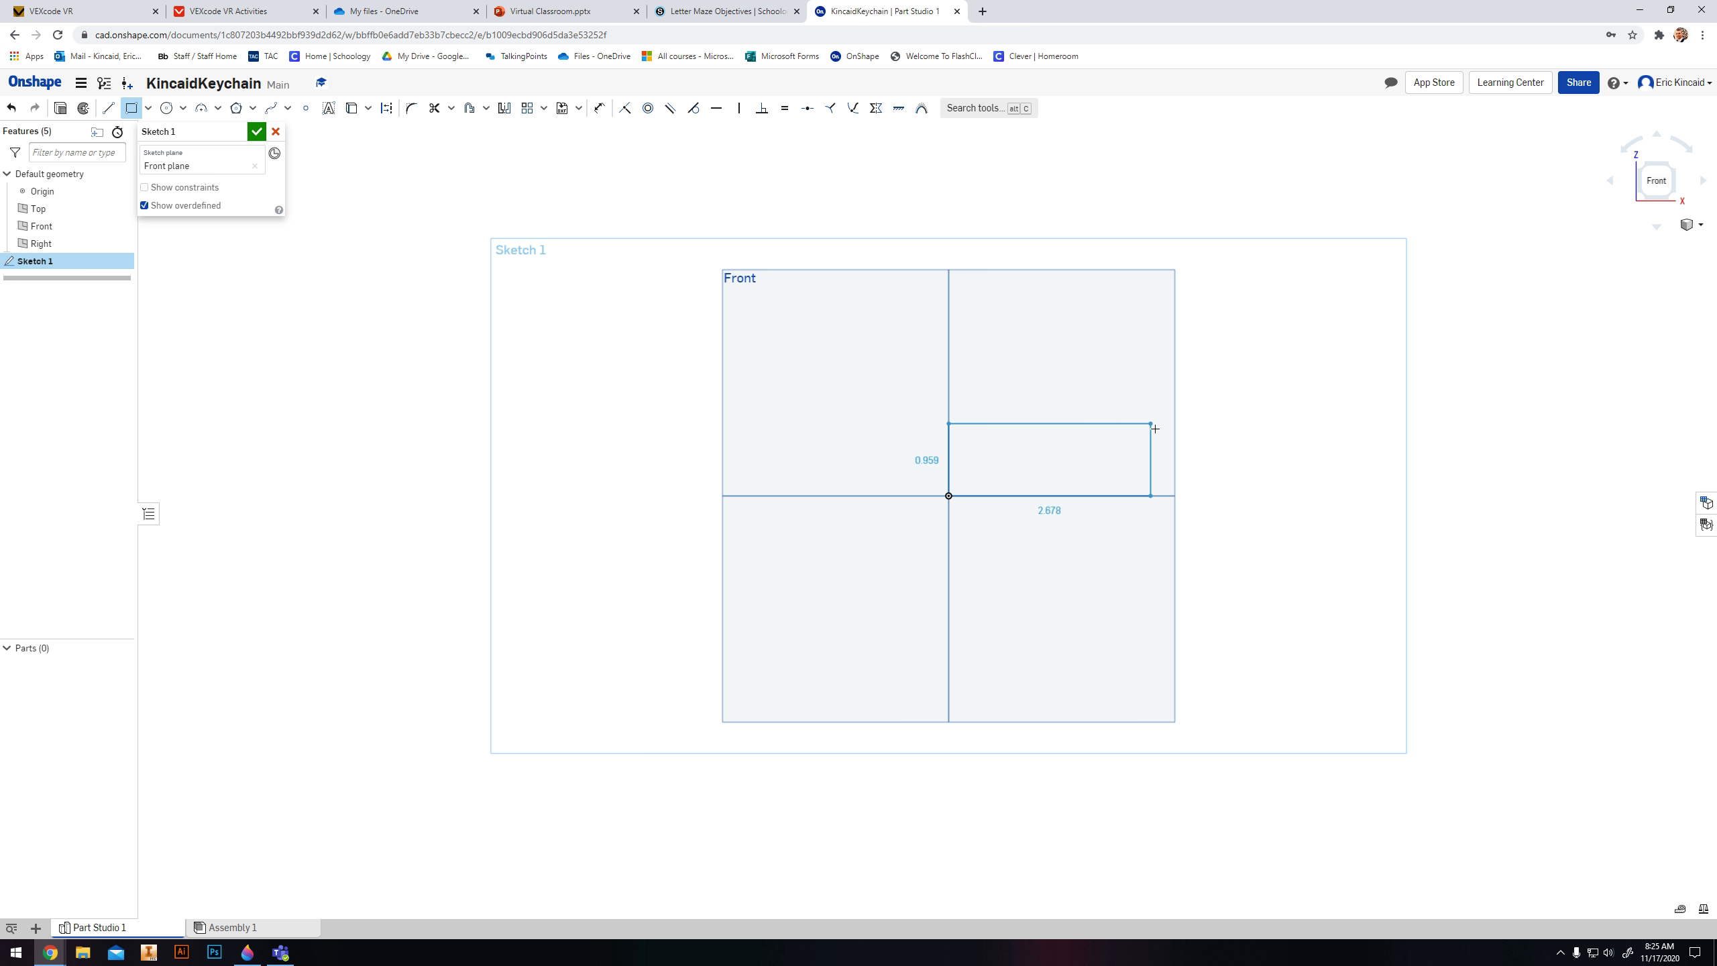
left_click(1156, 428)
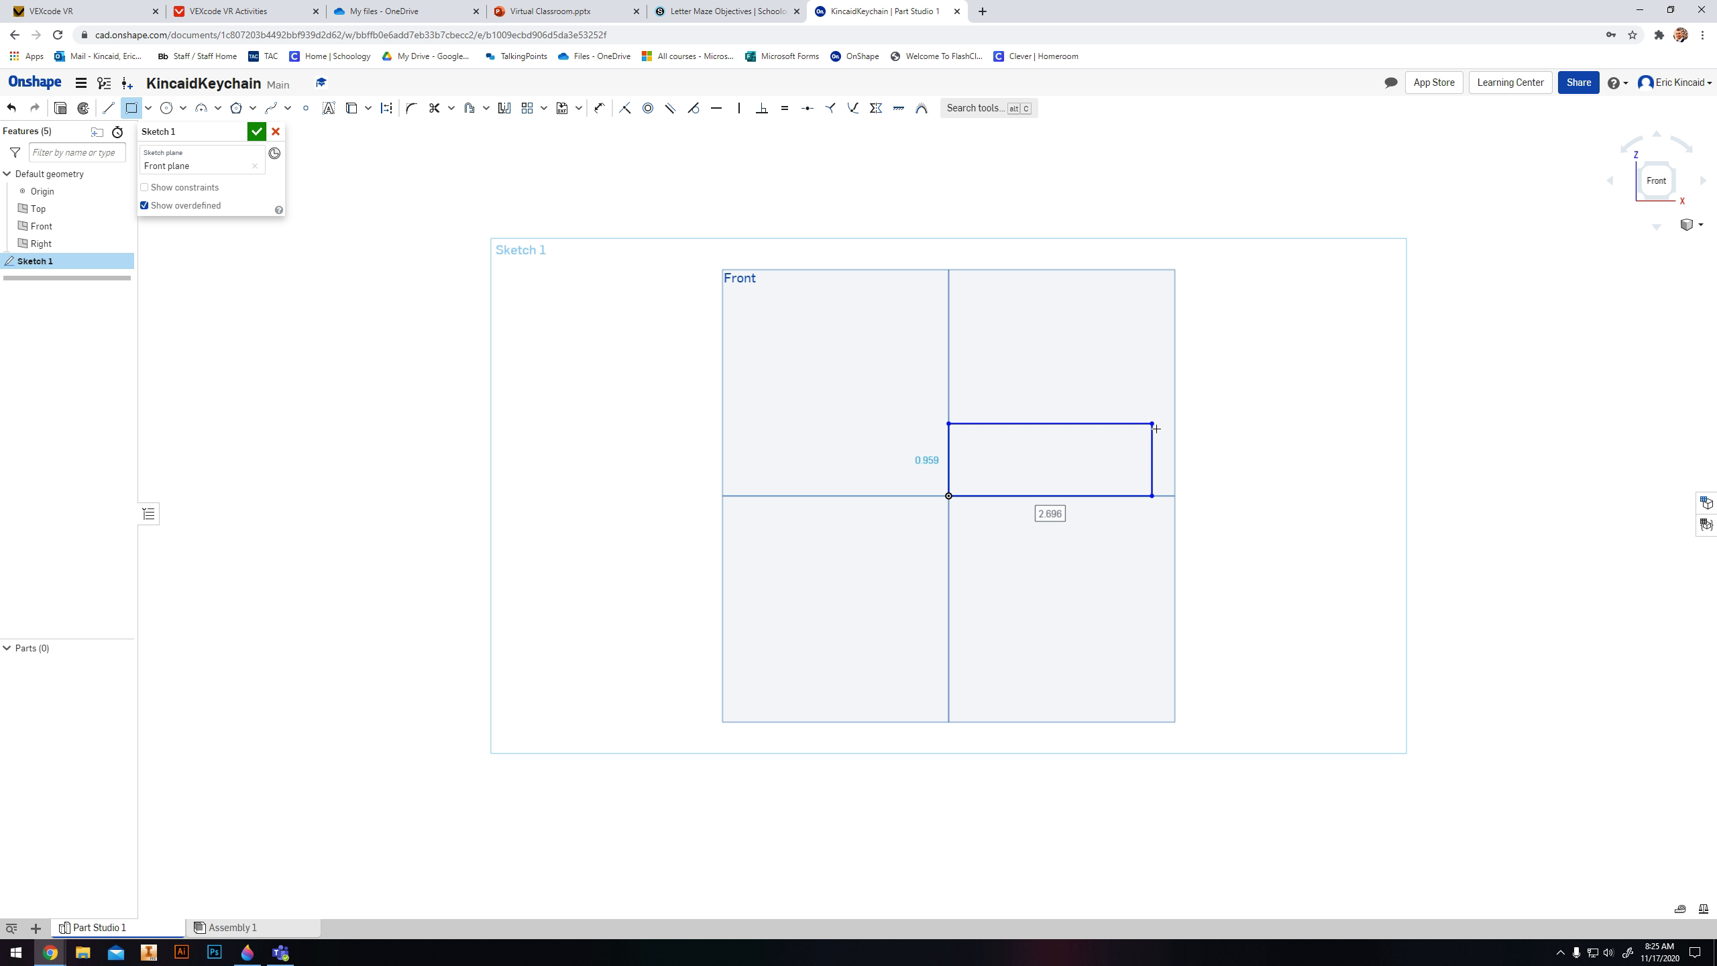
type("3")
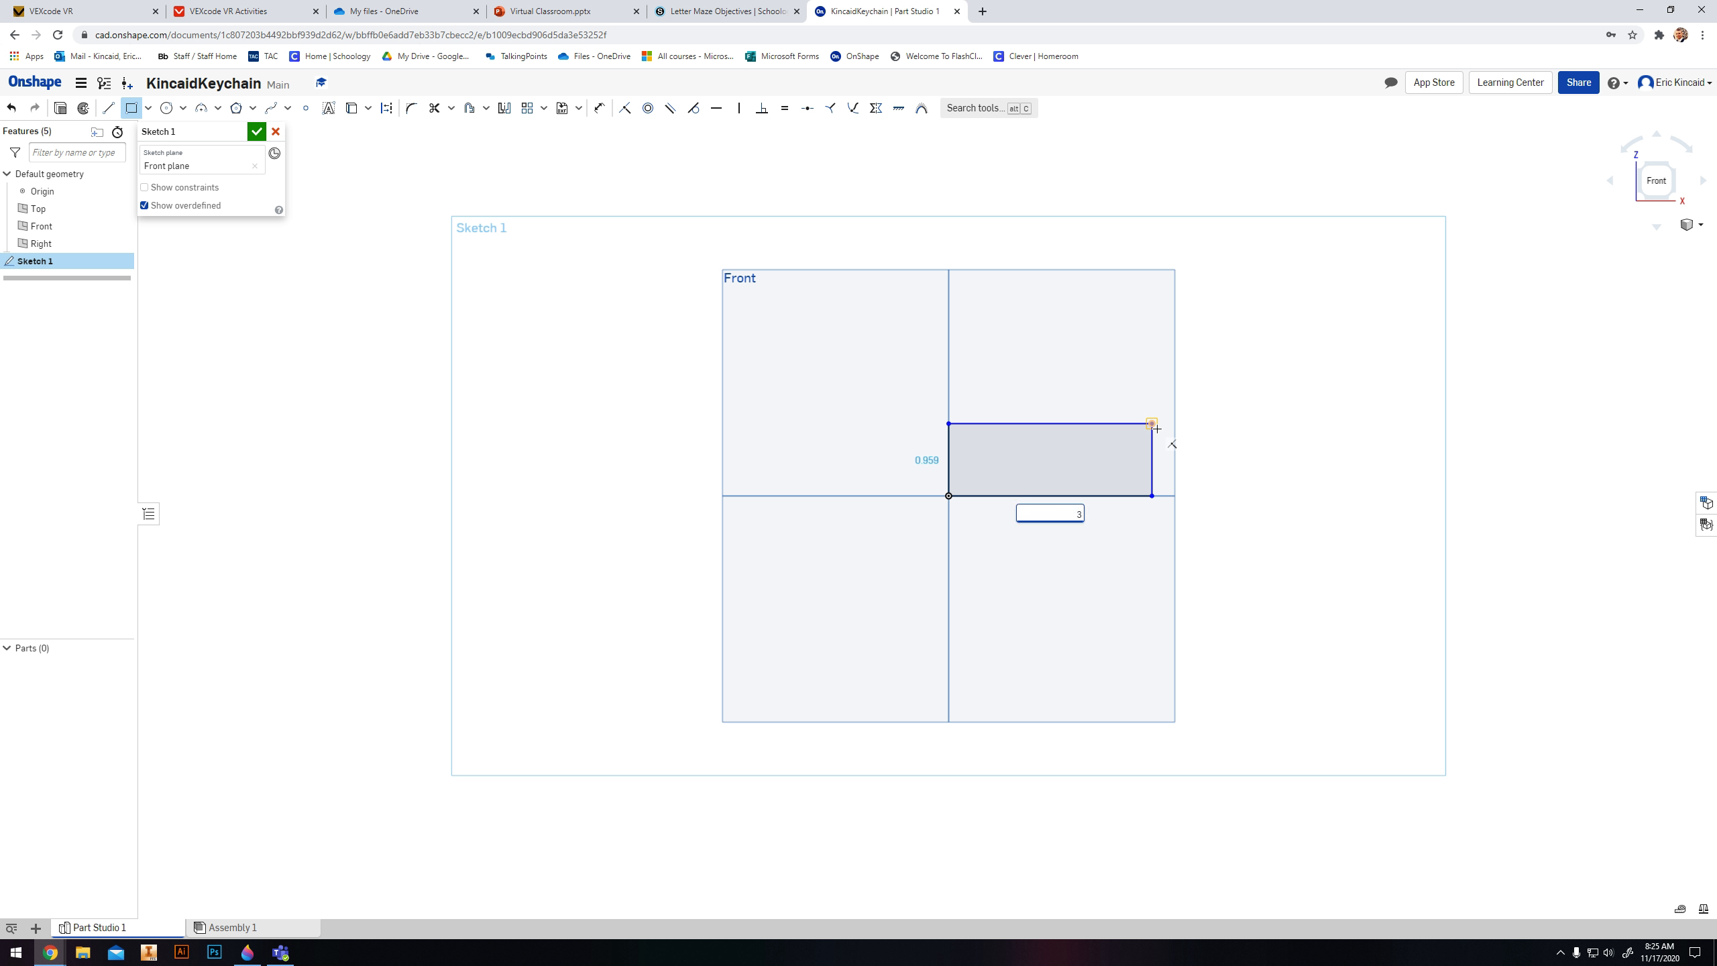
key("Tab")
type("1")
key("Return")
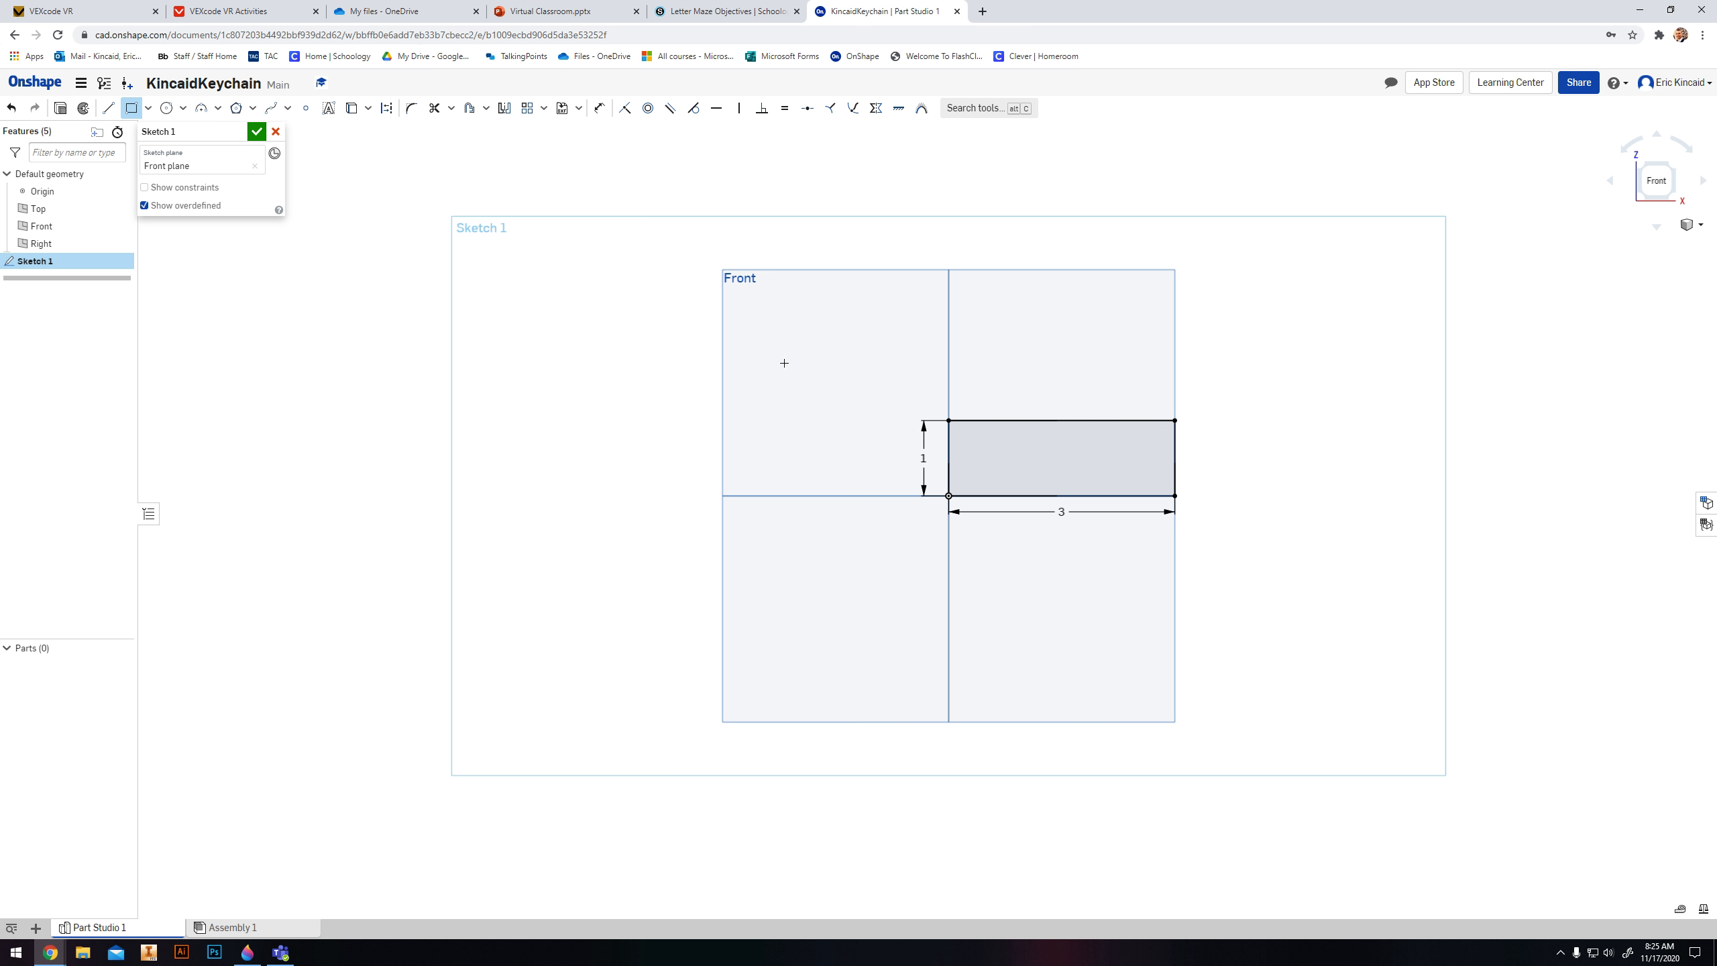
Step: Draw a 0.25 in diameter circle inside the rectangle near its upper-left corner
scroll(897, 436, "up", 2)
scroll(886, 399, "up", 2)
mouse_move(885, 399)
middle_mouse_down()
mouse_move(677, 403)
mouse_move(572, 349)
middle_mouse_up()
scroll(686, 377, "up", 2)
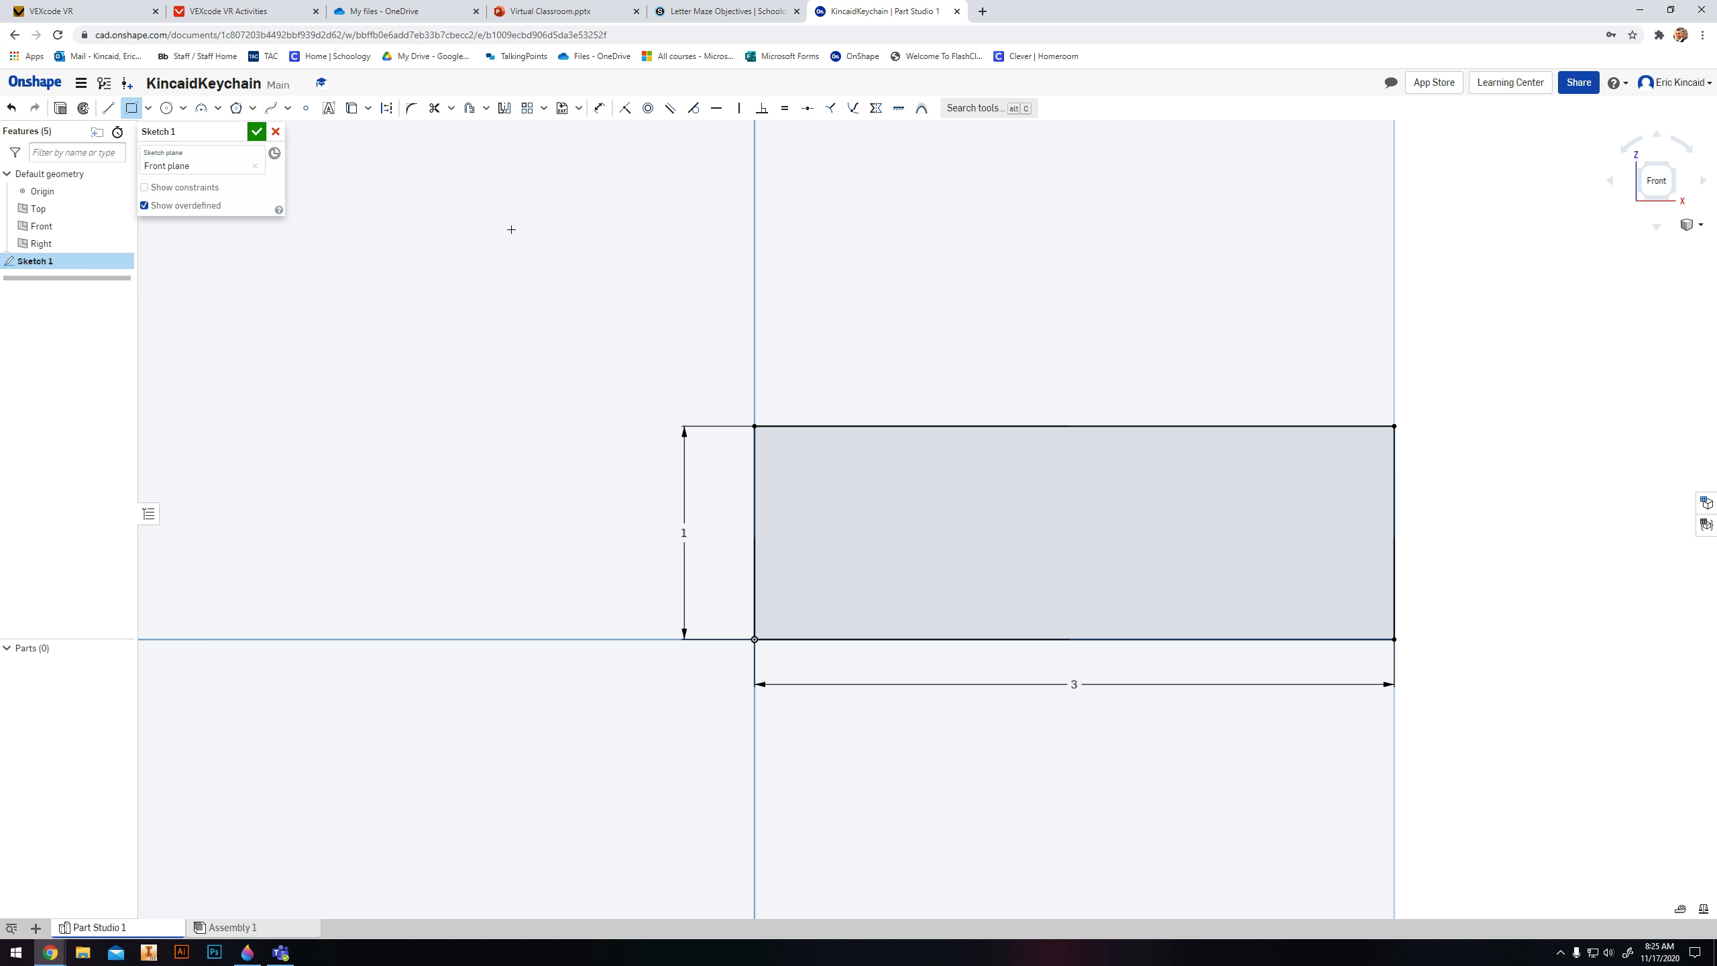
scroll(792, 453, "down", 2)
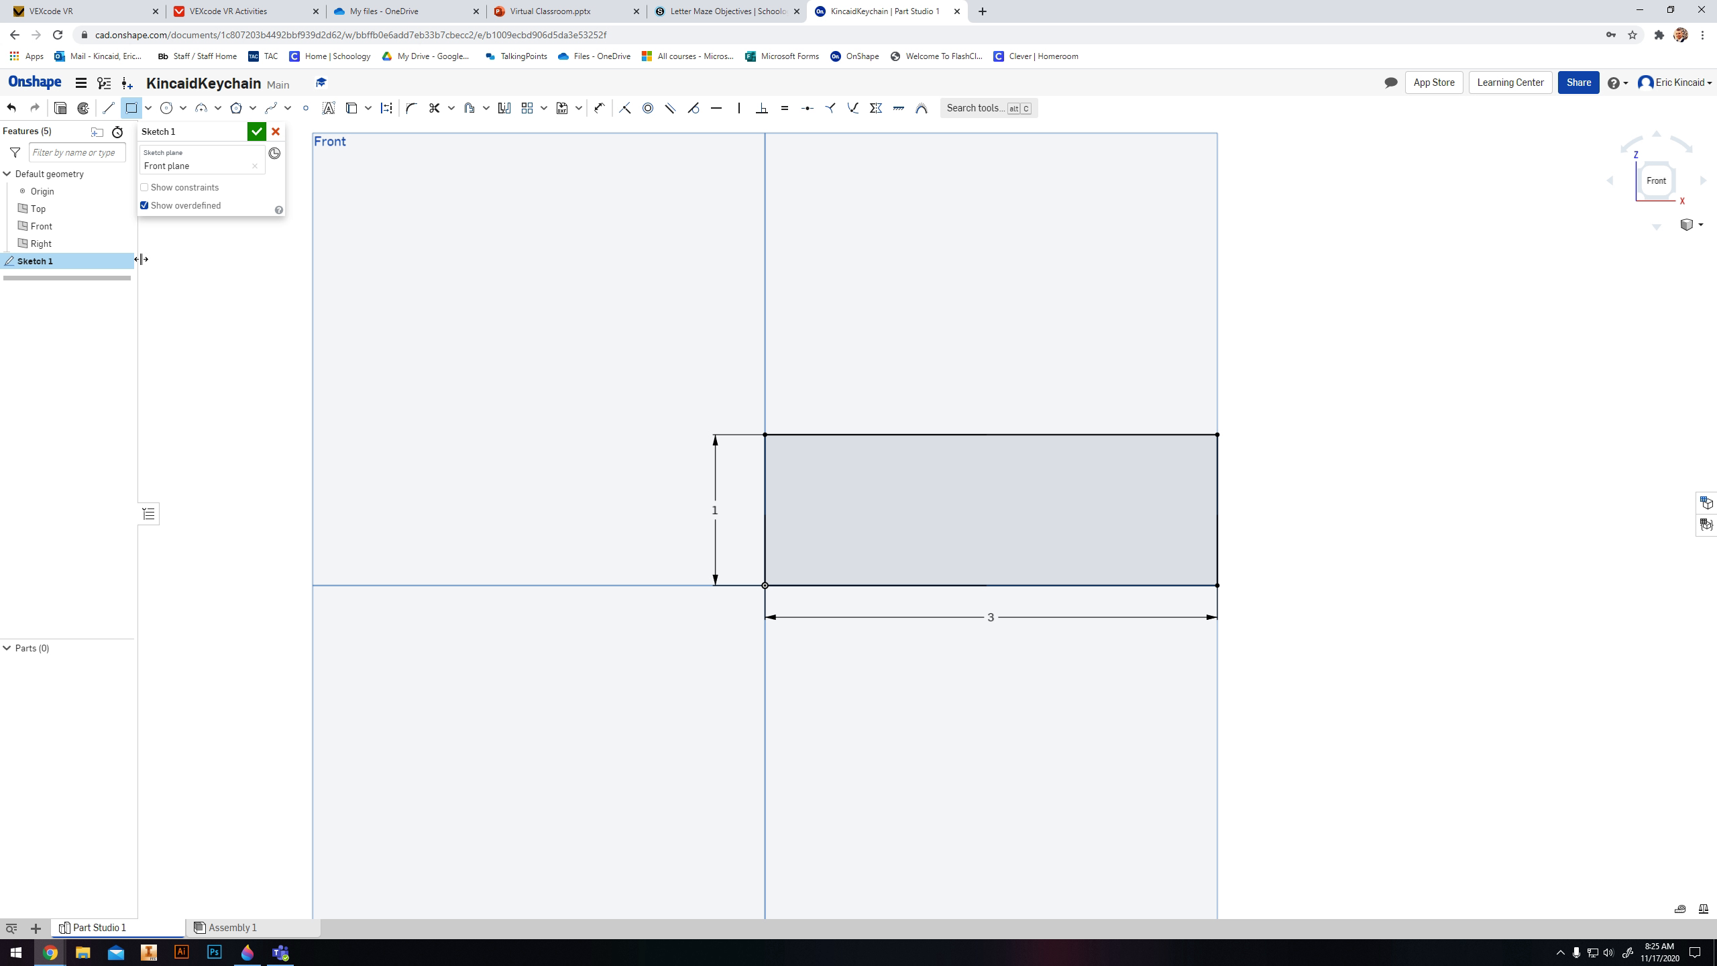
left_click(166, 110)
left_click(797, 467)
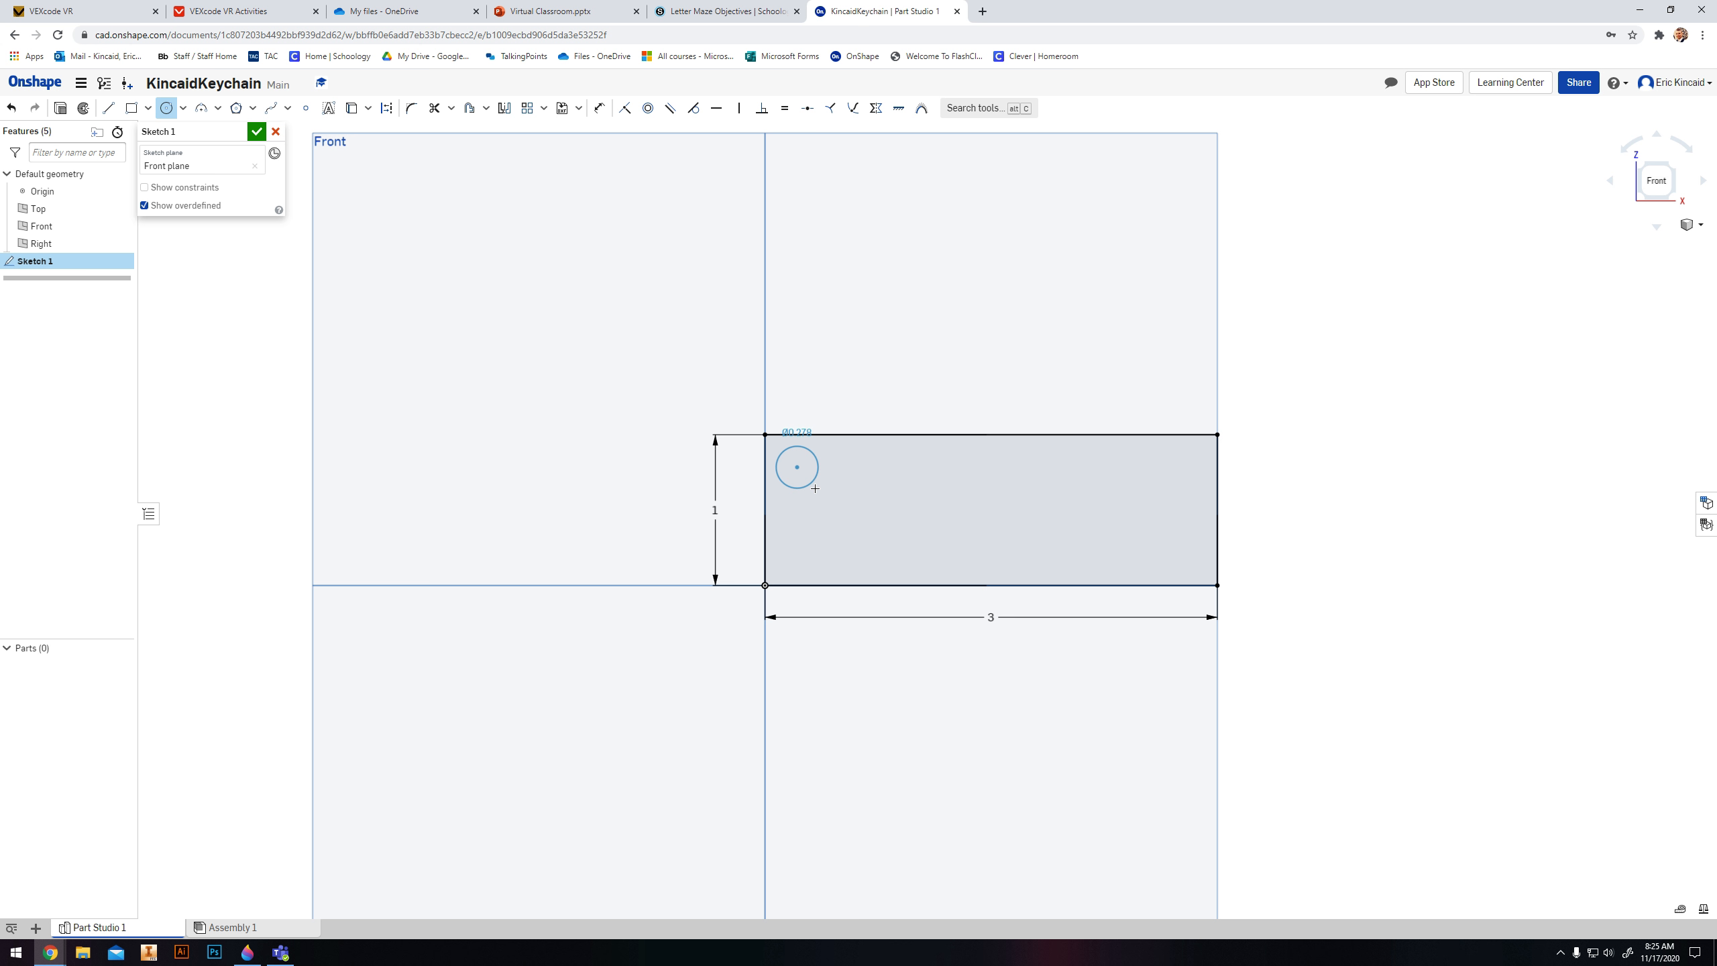
left_click(814, 488)
type(".25")
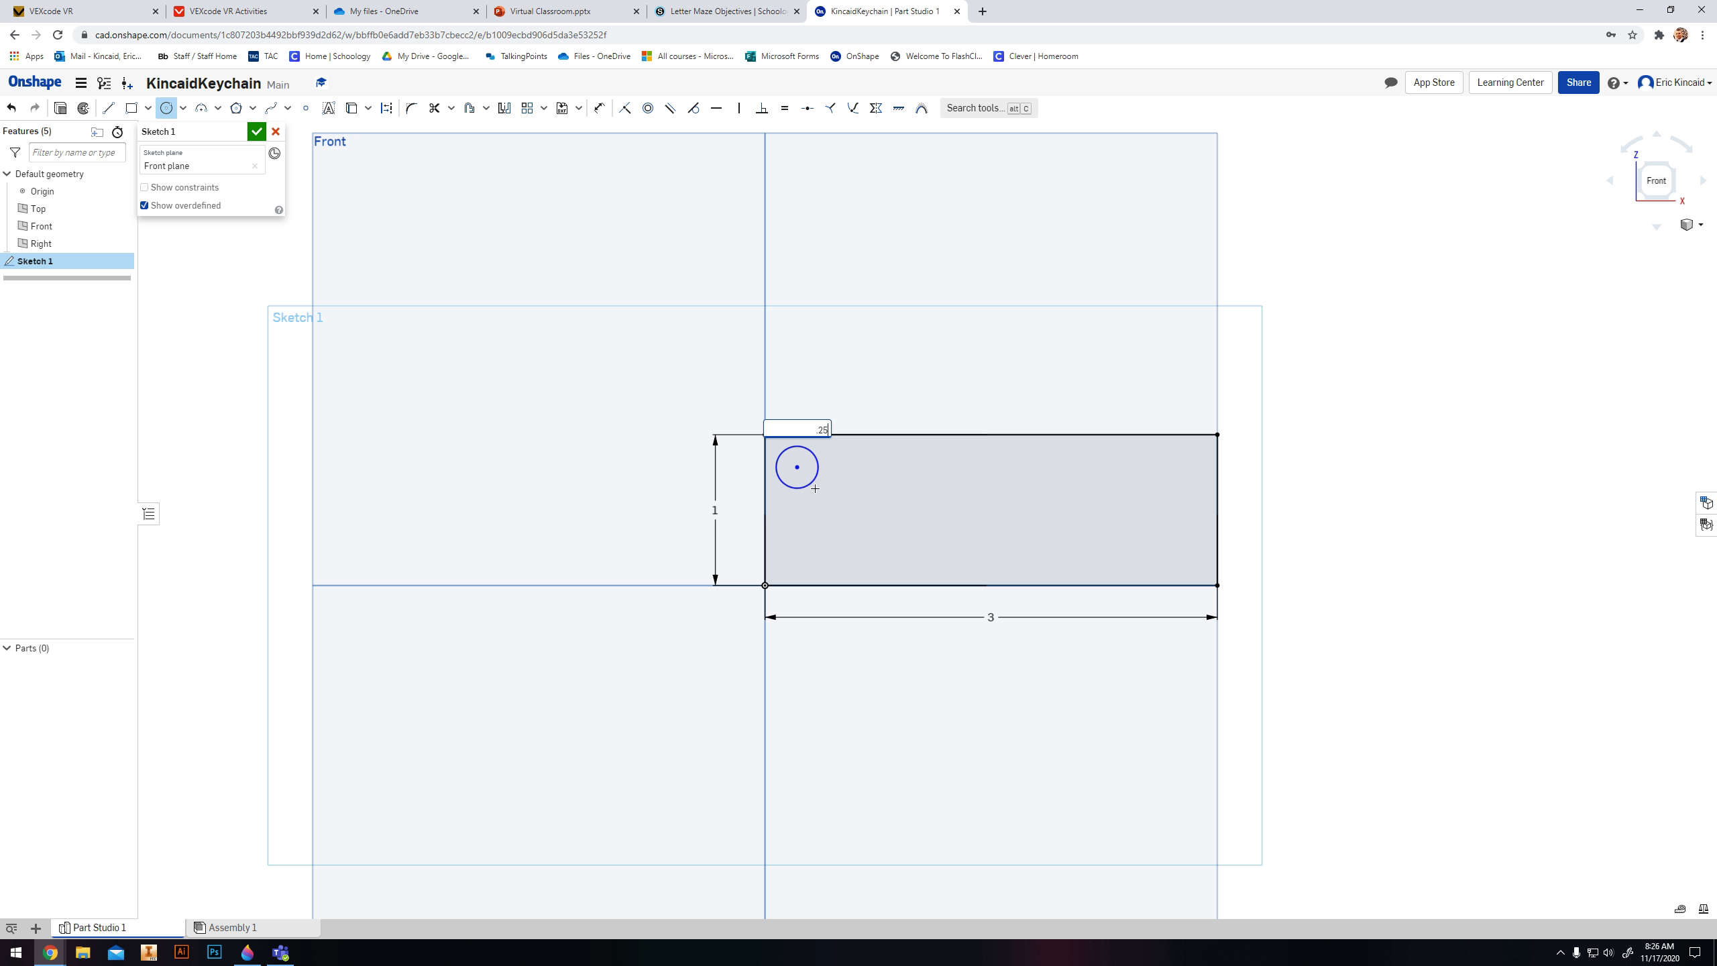
key("Return")
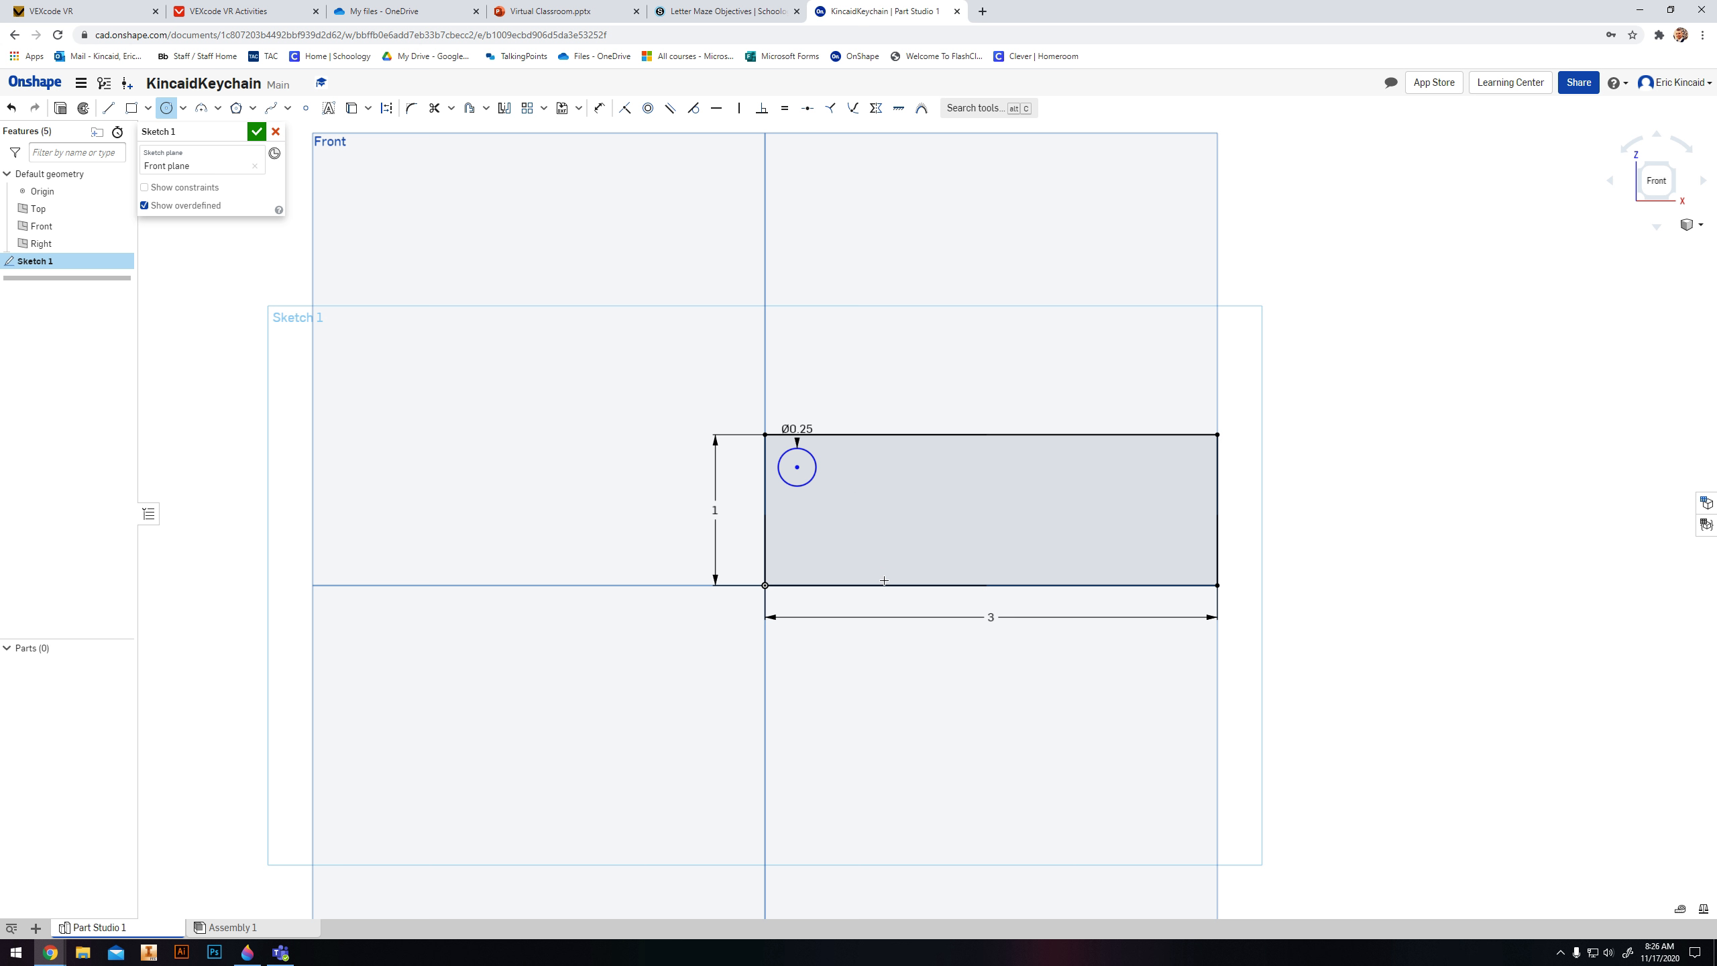
Step: Dimension the circle's center 0.25 in from the rectangle's left edge
scroll(678, 424, "up", 4)
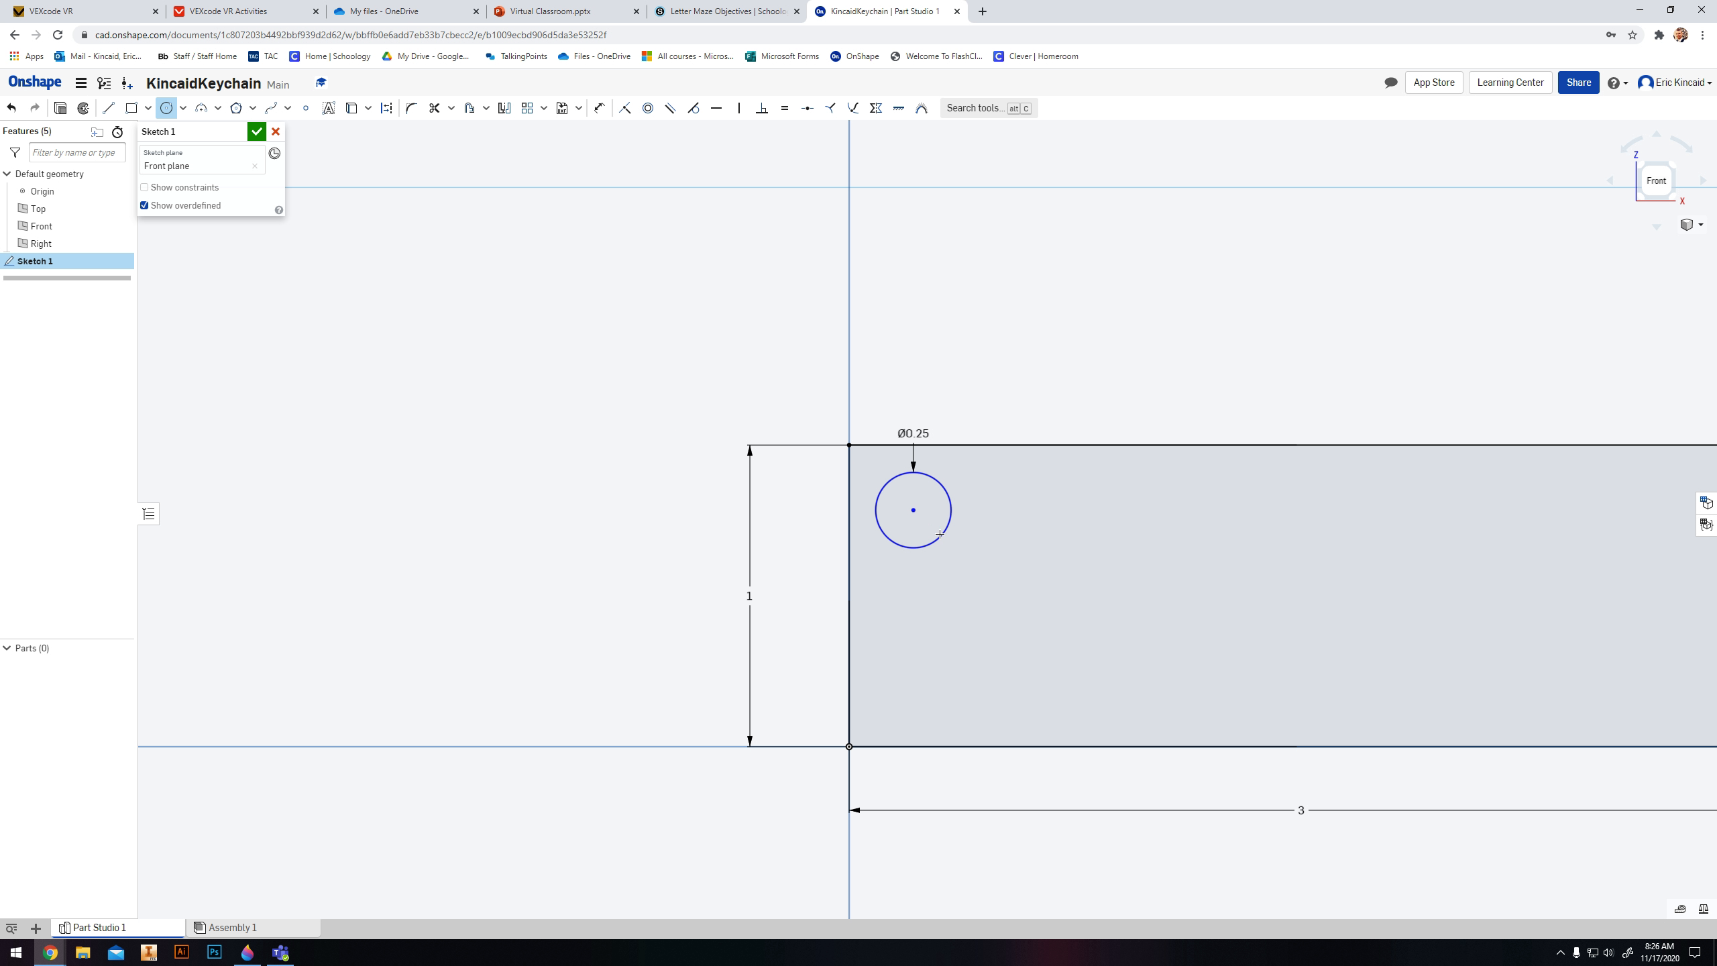
key("u")
left_click(850, 515)
left_click(914, 510)
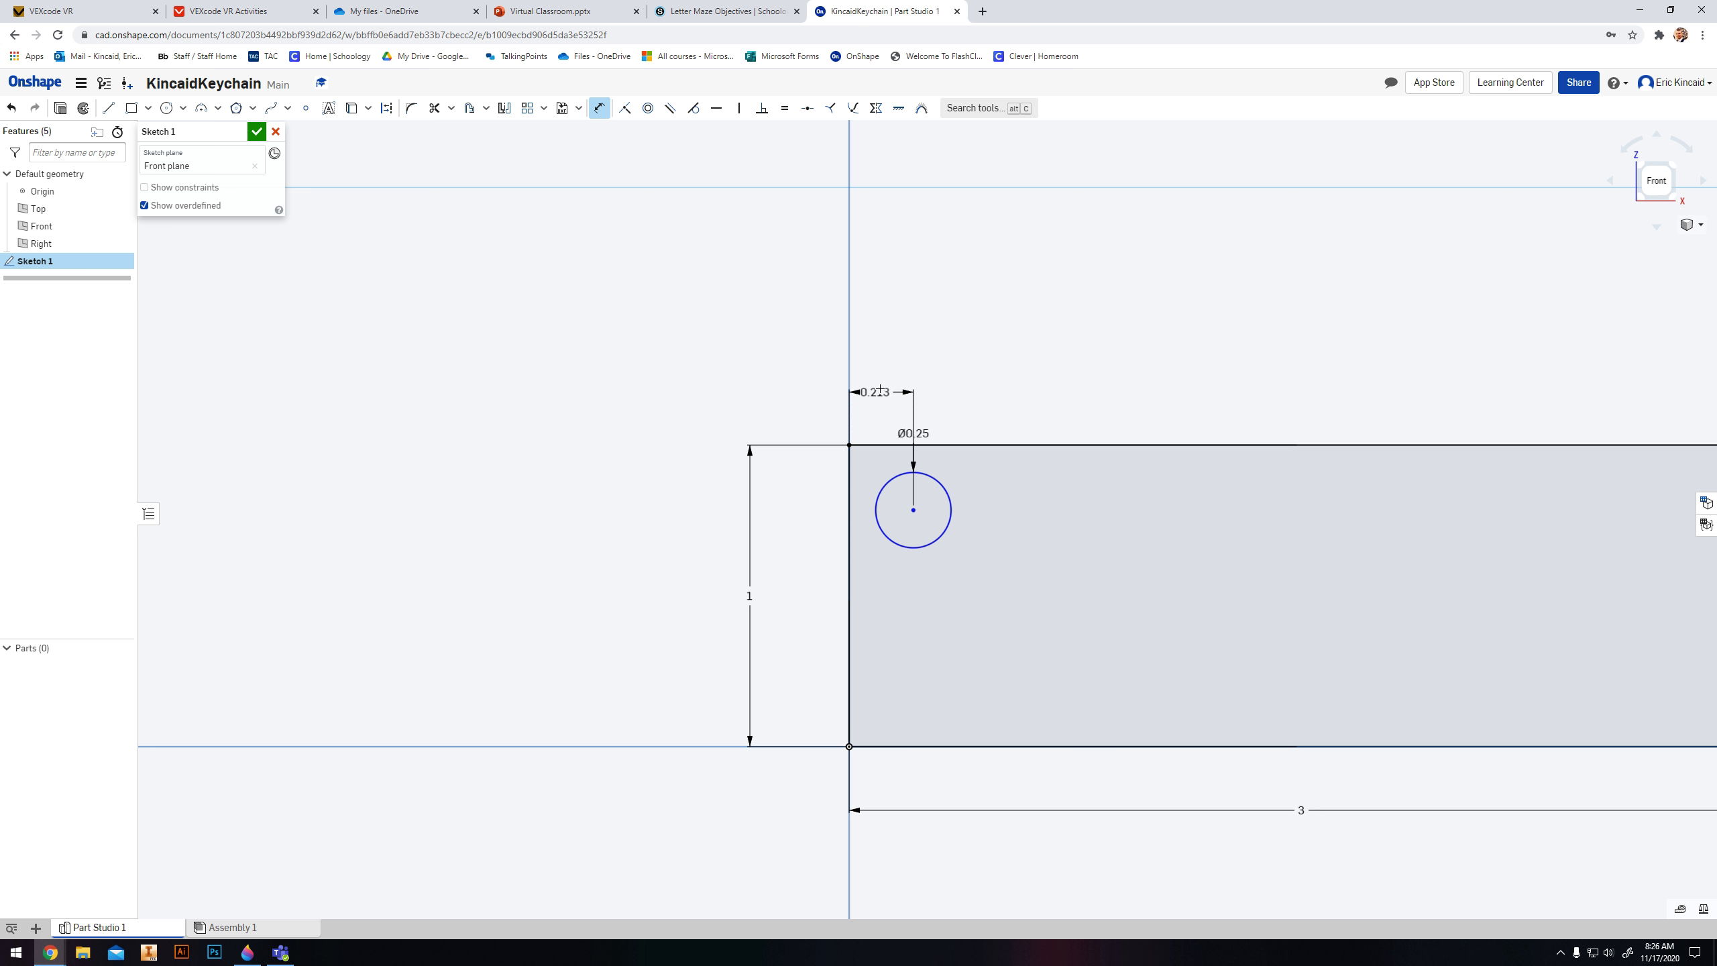
left_click(880, 373)
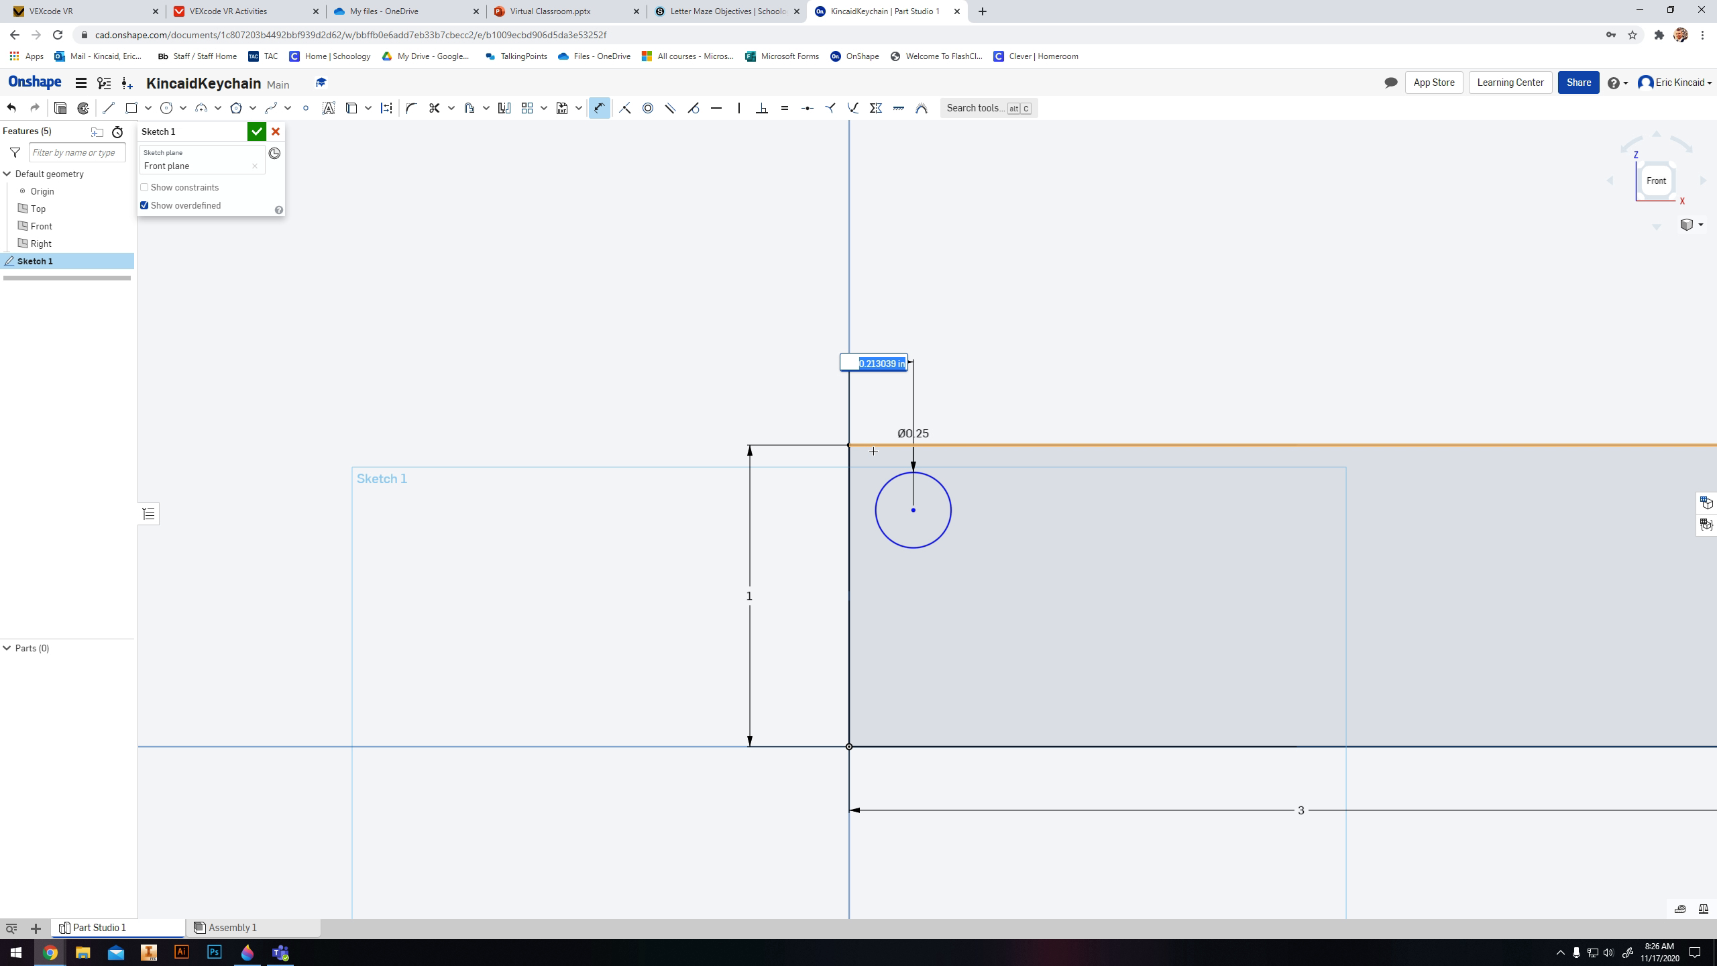
type("0.25")
key("Return")
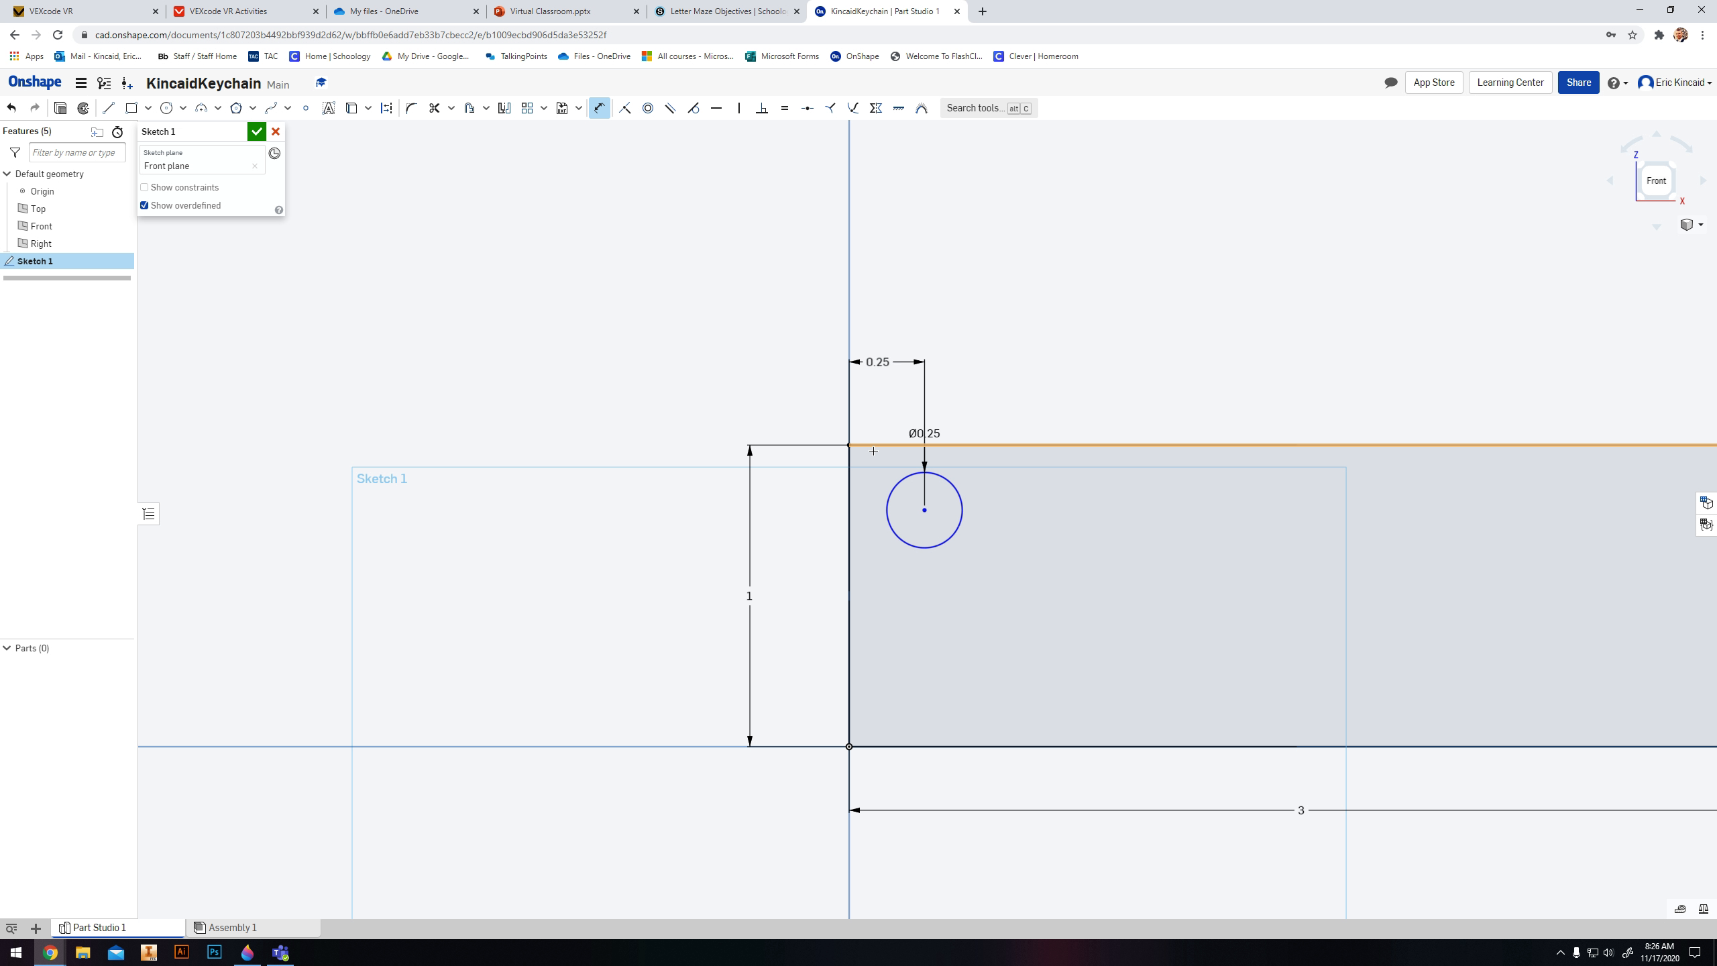
Step: Dimension the circle's center 0.25 in below the rectangle's top edge and finish the sketch
left_click(925, 510)
left_click(925, 445)
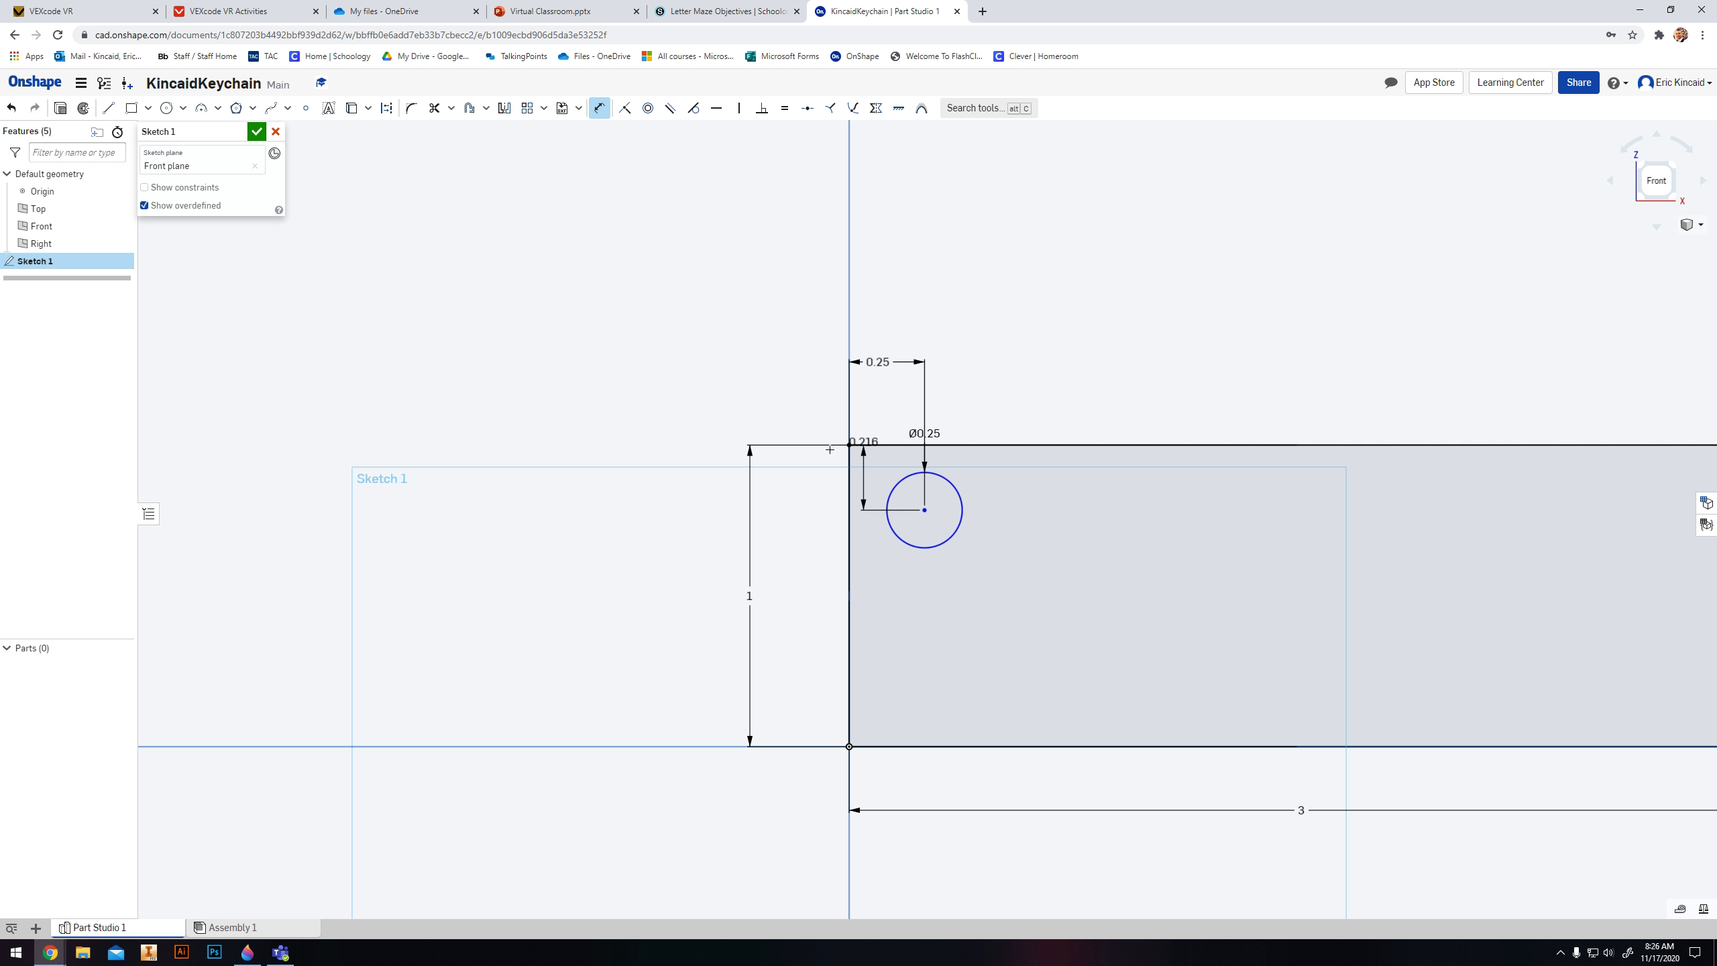
left_click(778, 475)
type(".25")
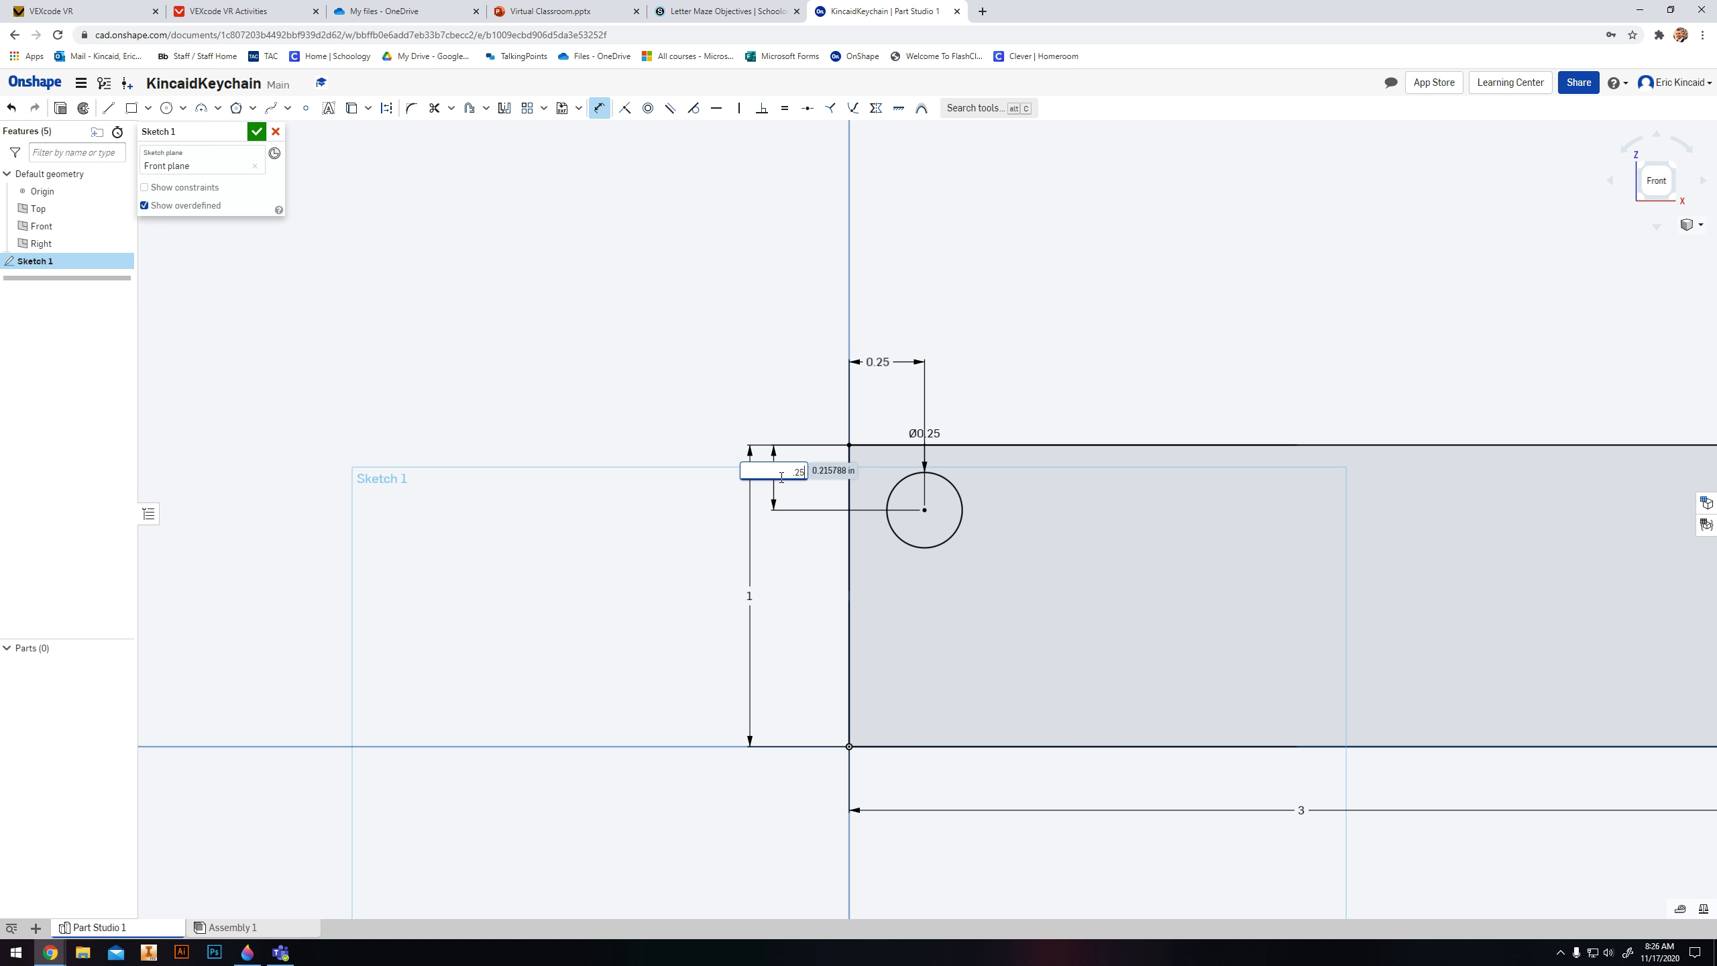
key("Return")
scroll(859, 502, "down", 3)
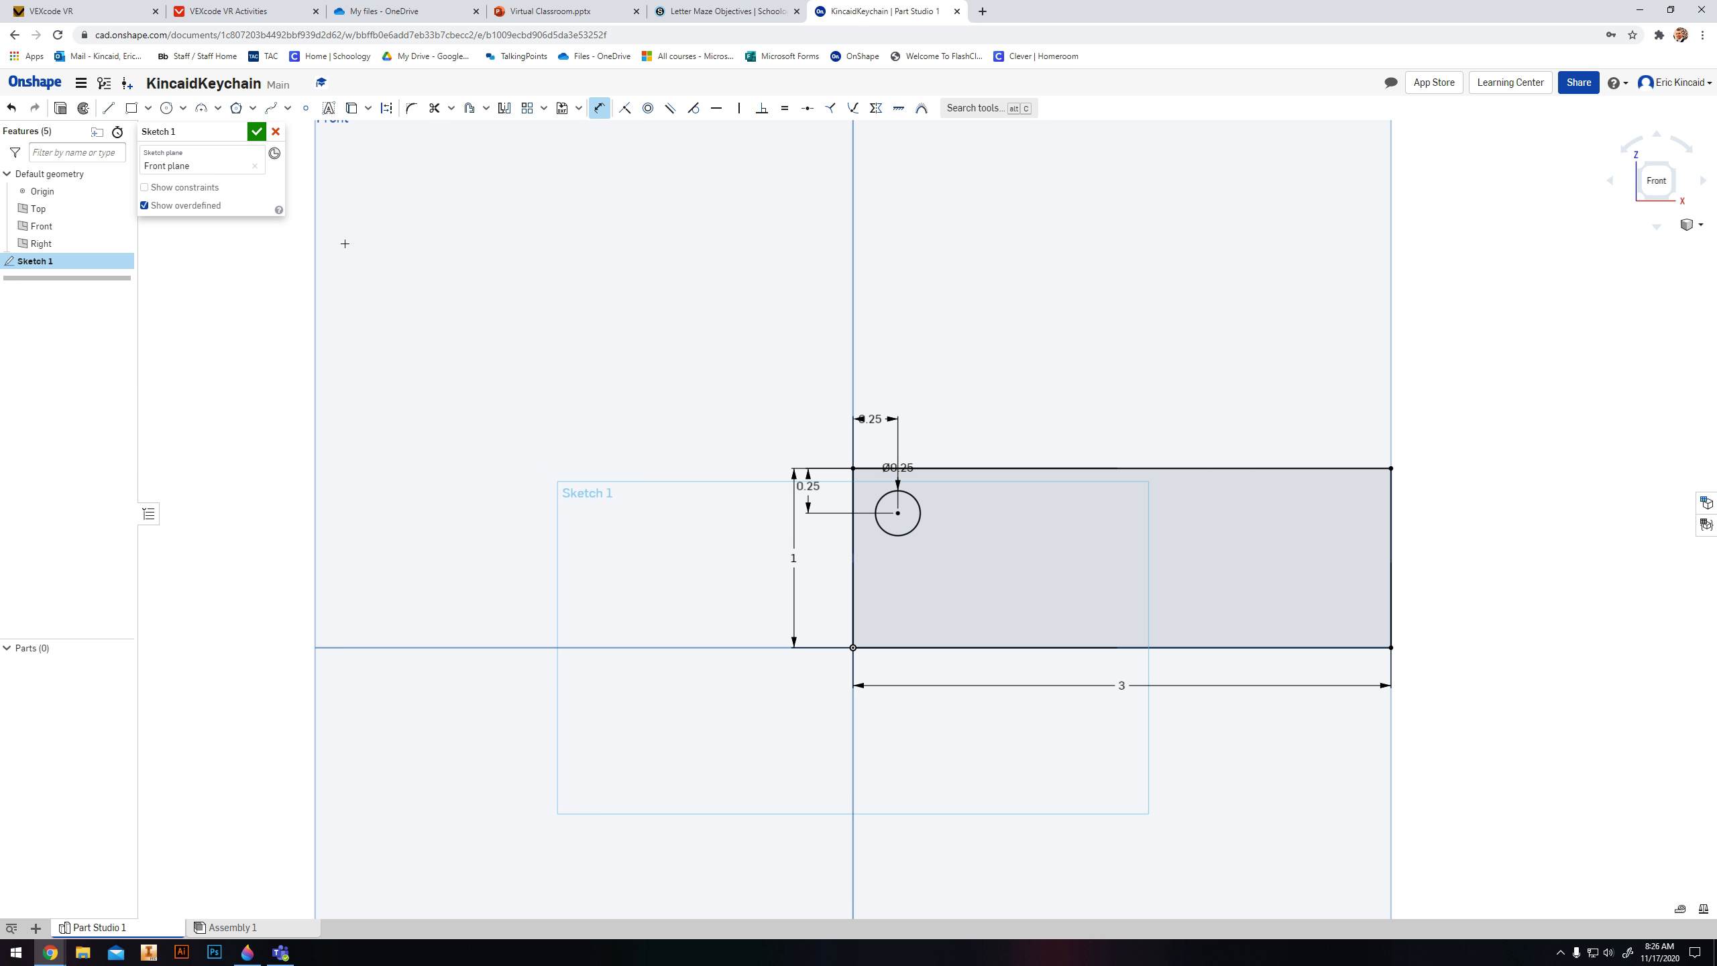
left_click(257, 134)
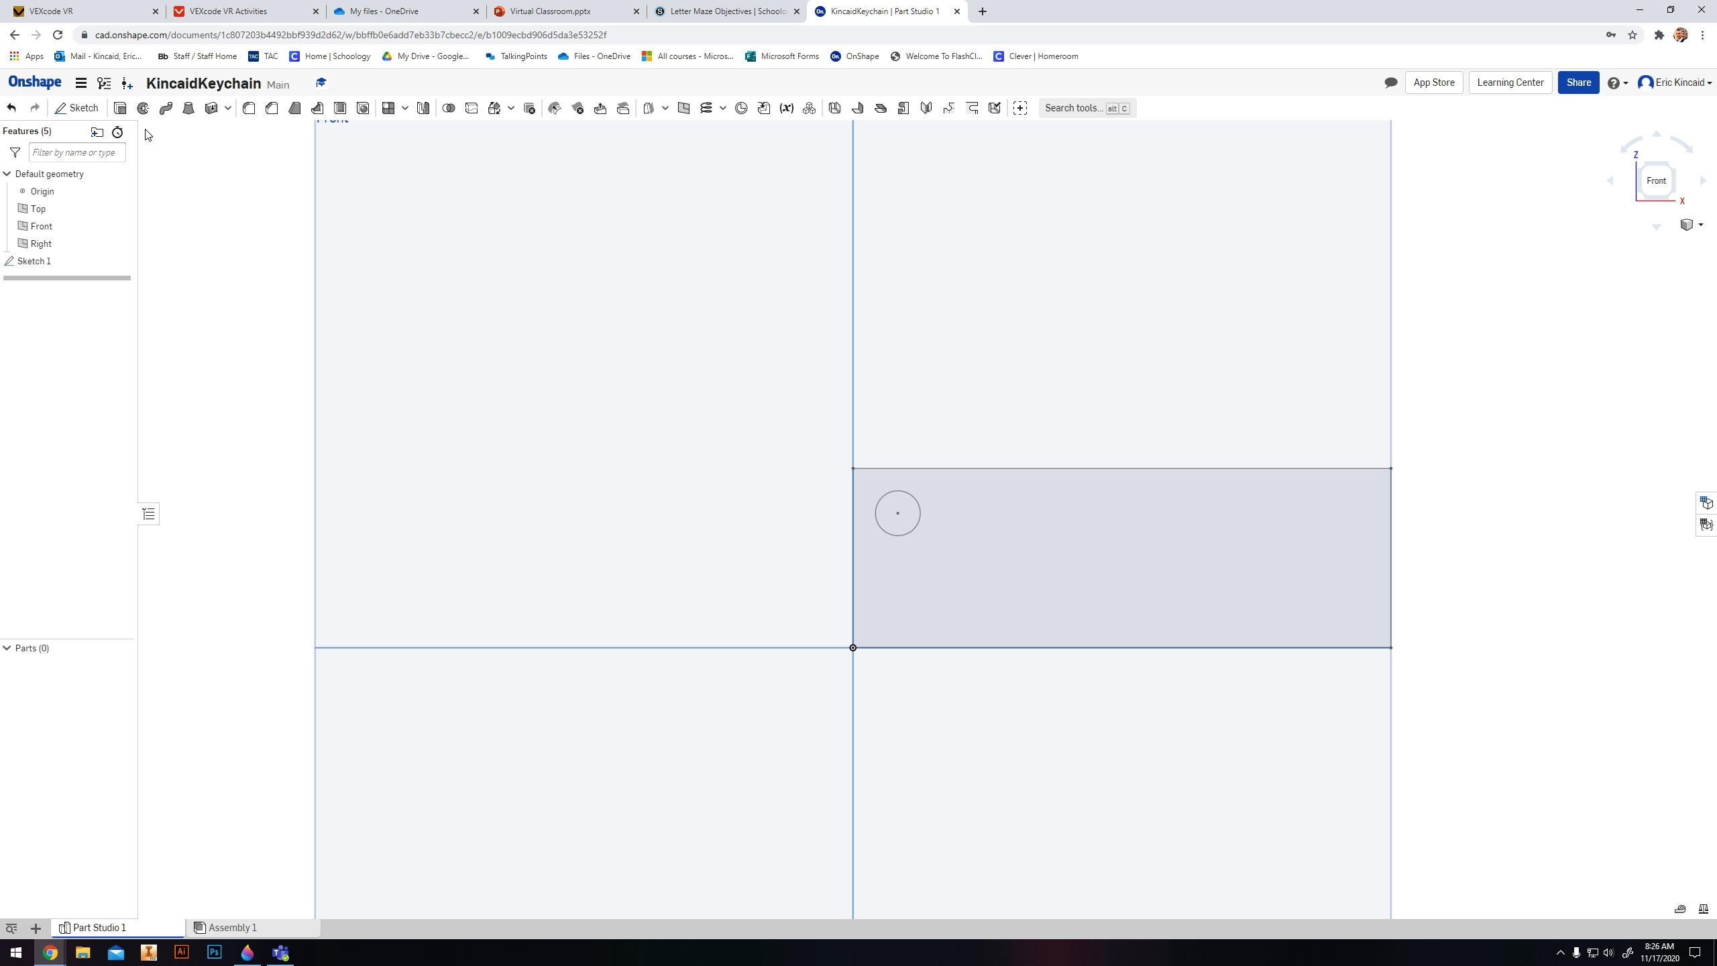
Step: Extrude the rectangular region around the hole to a blind depth of 0.25 in as a new solid
left_click(120, 108)
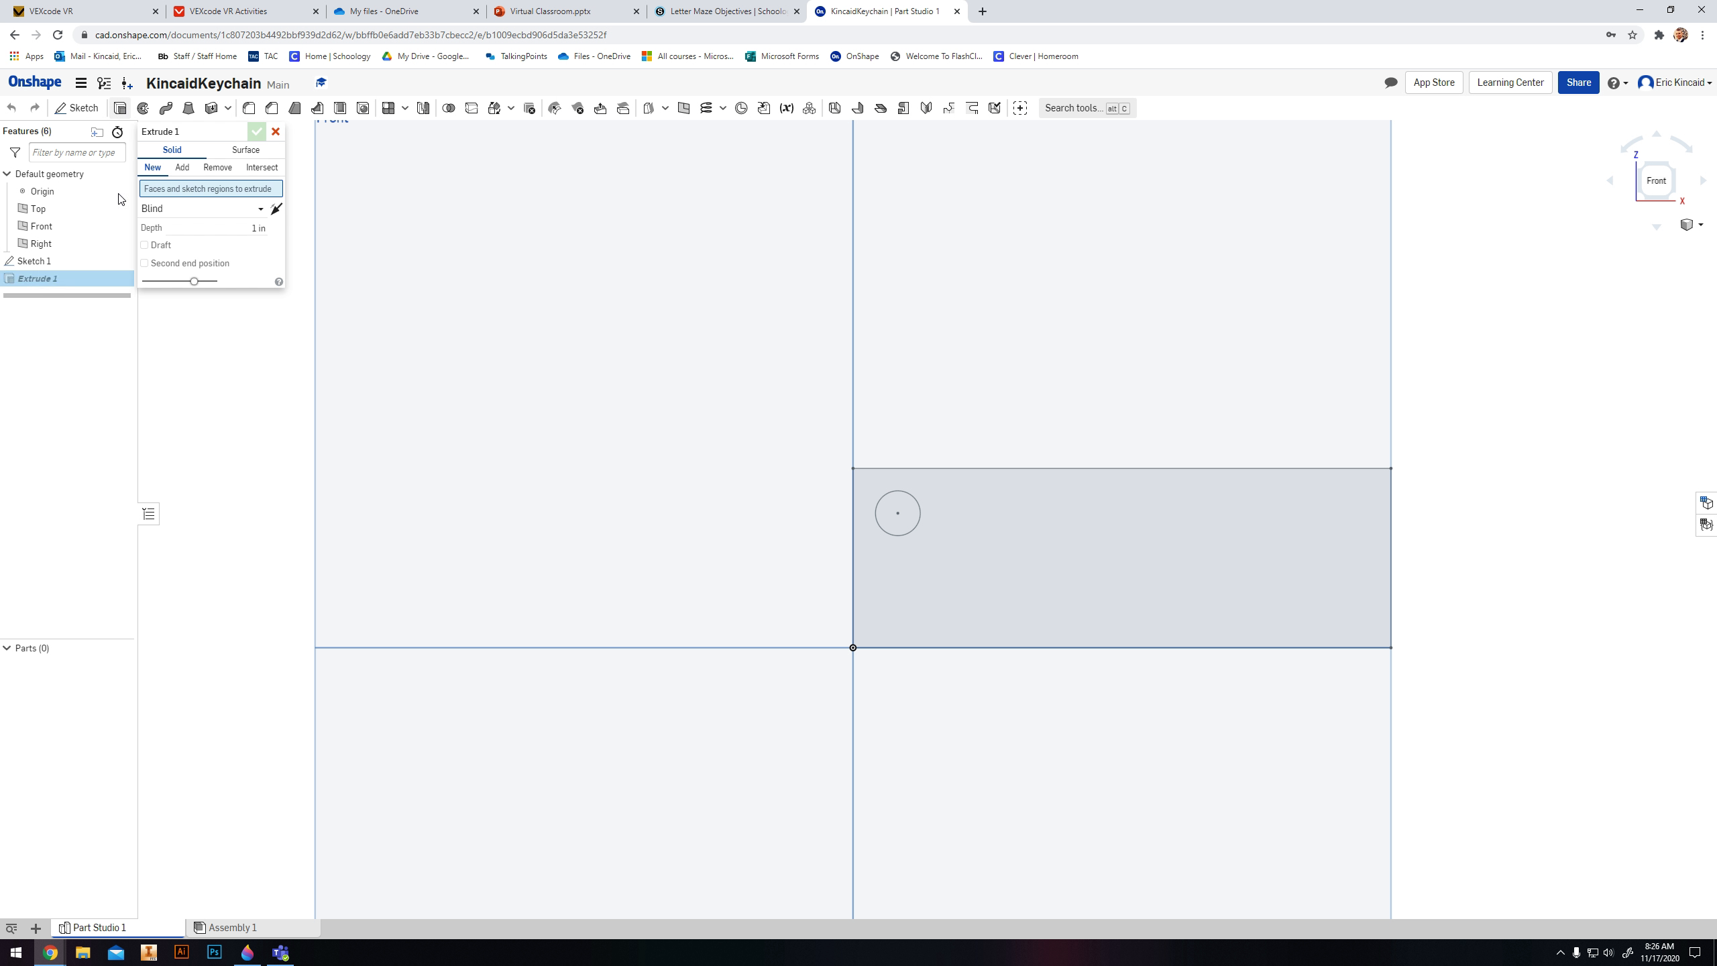
left_click(1001, 509)
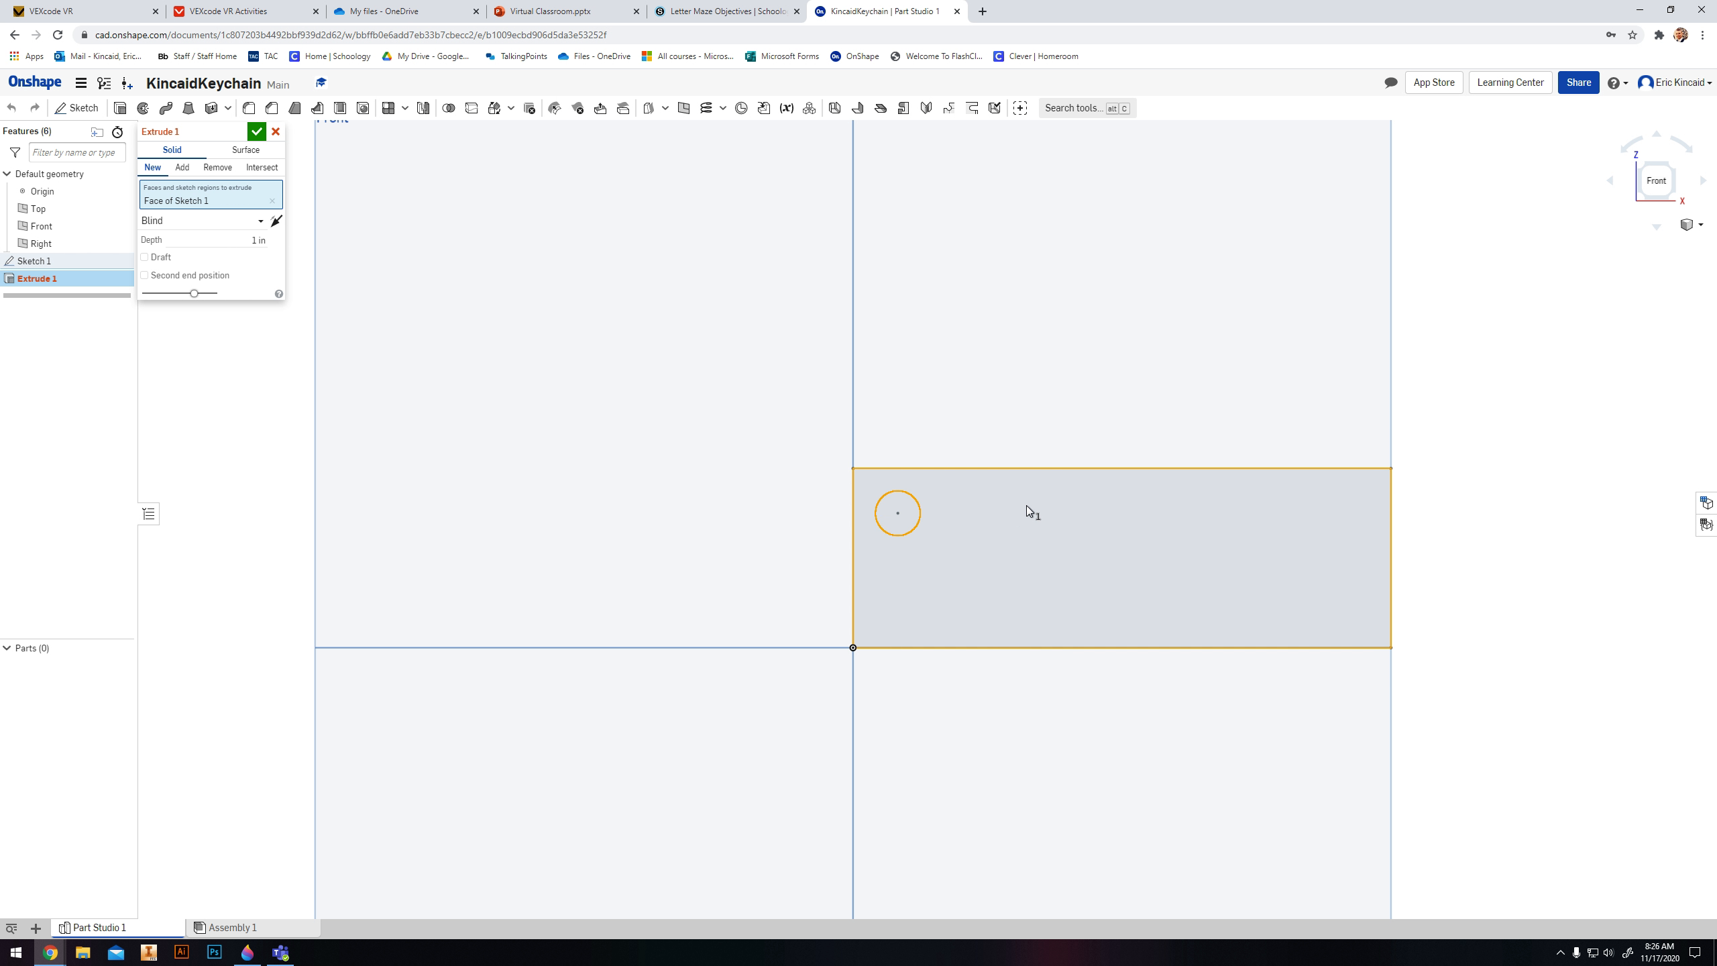
left_click(1672, 164)
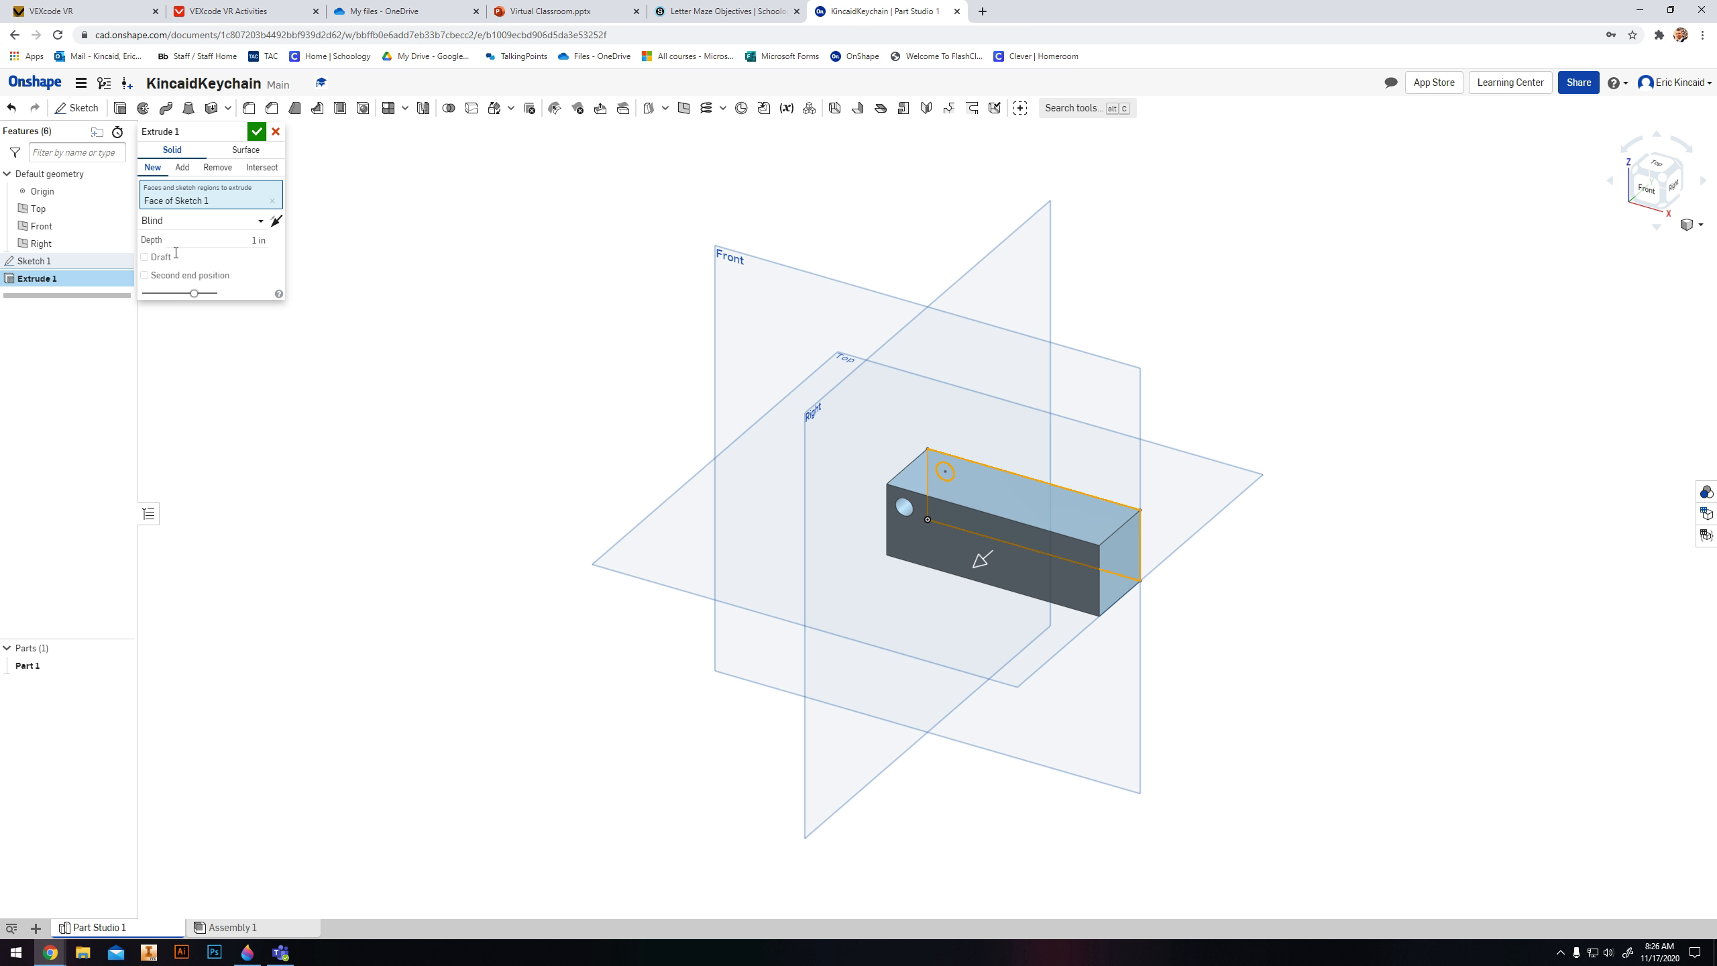
left_click(254, 249)
type("25")
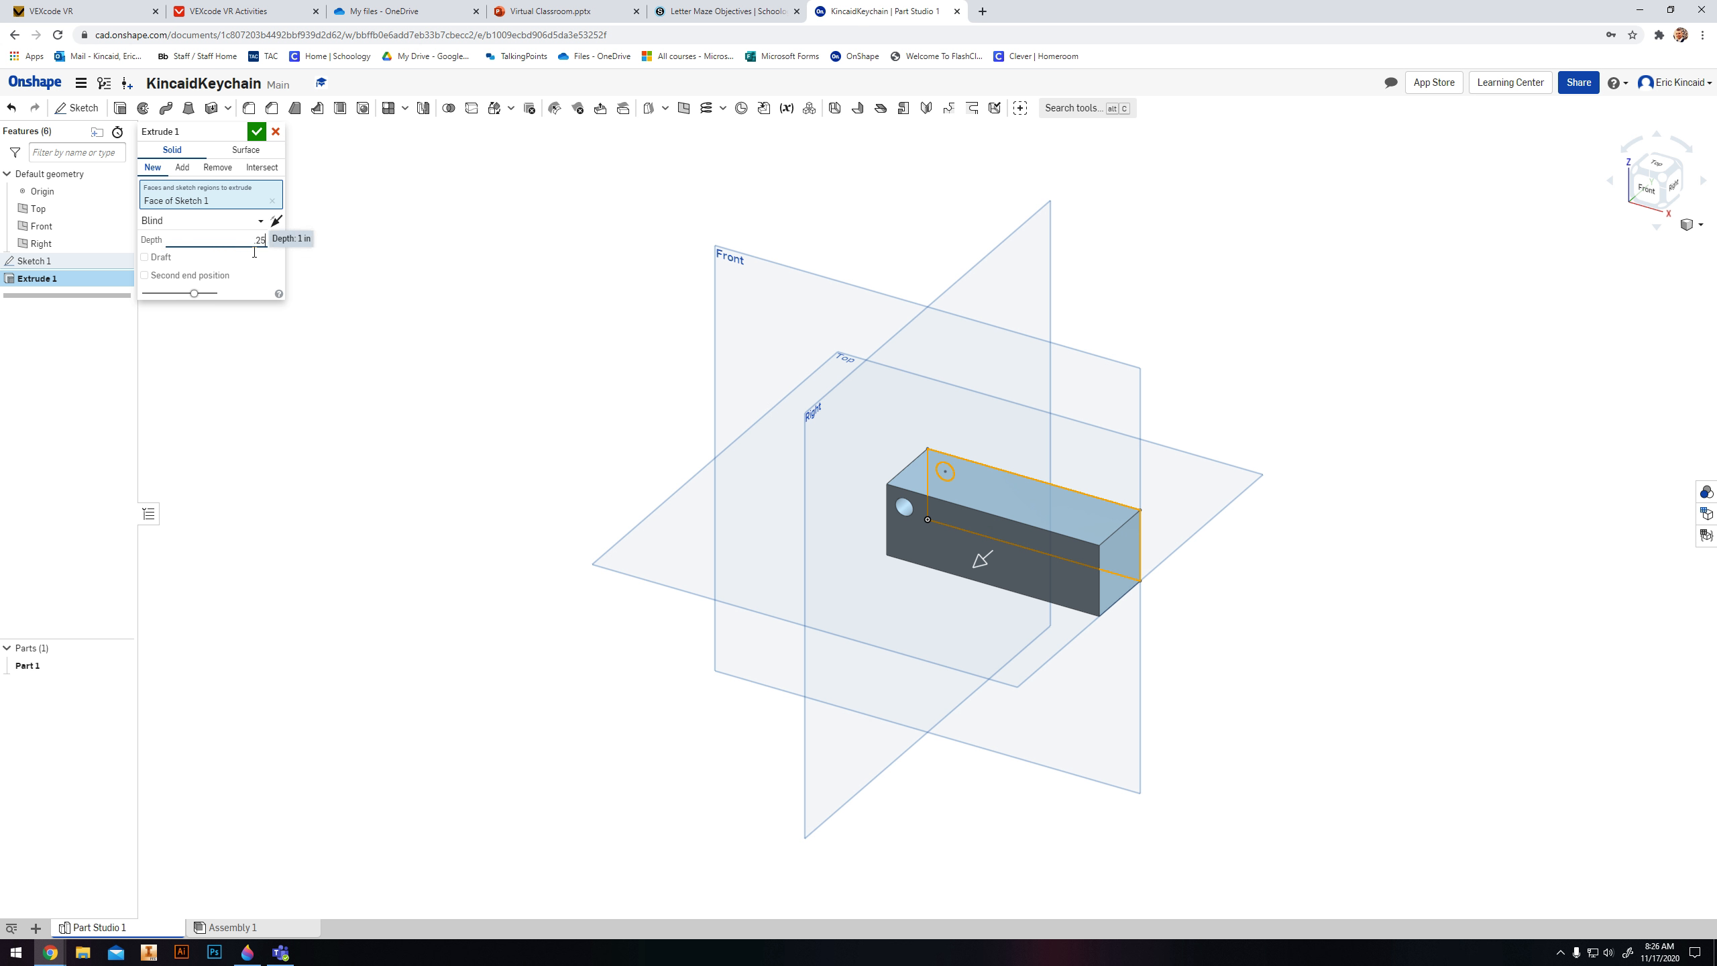
key("Return")
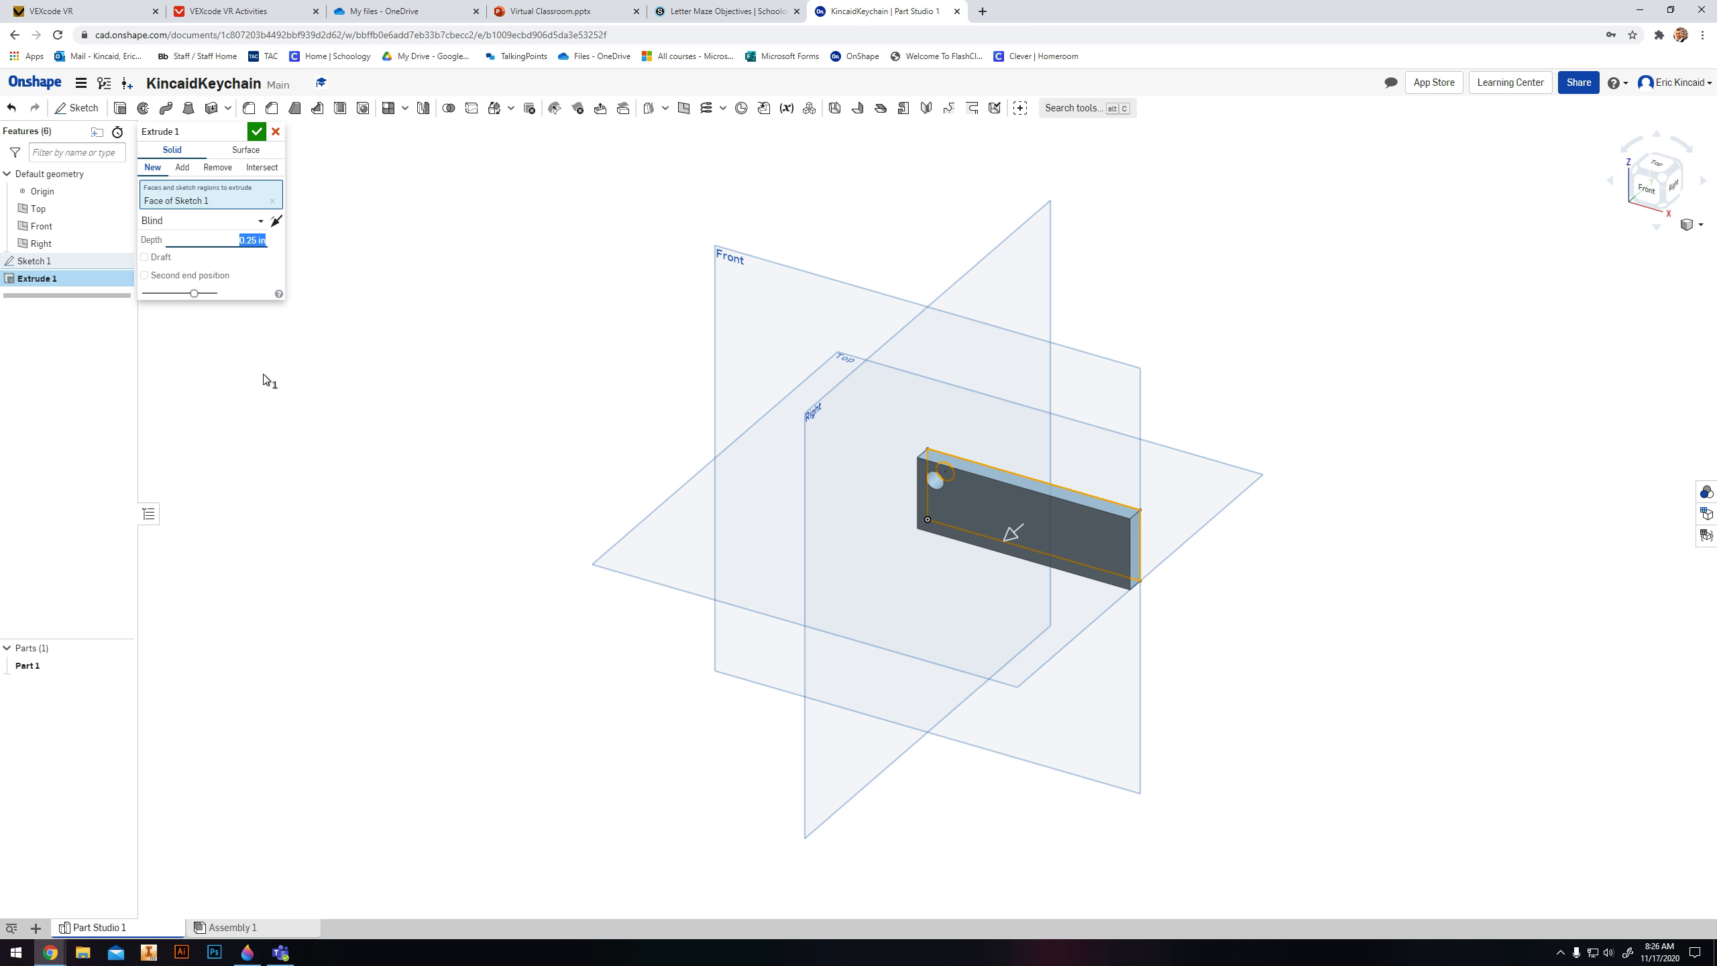
left_click(258, 133)
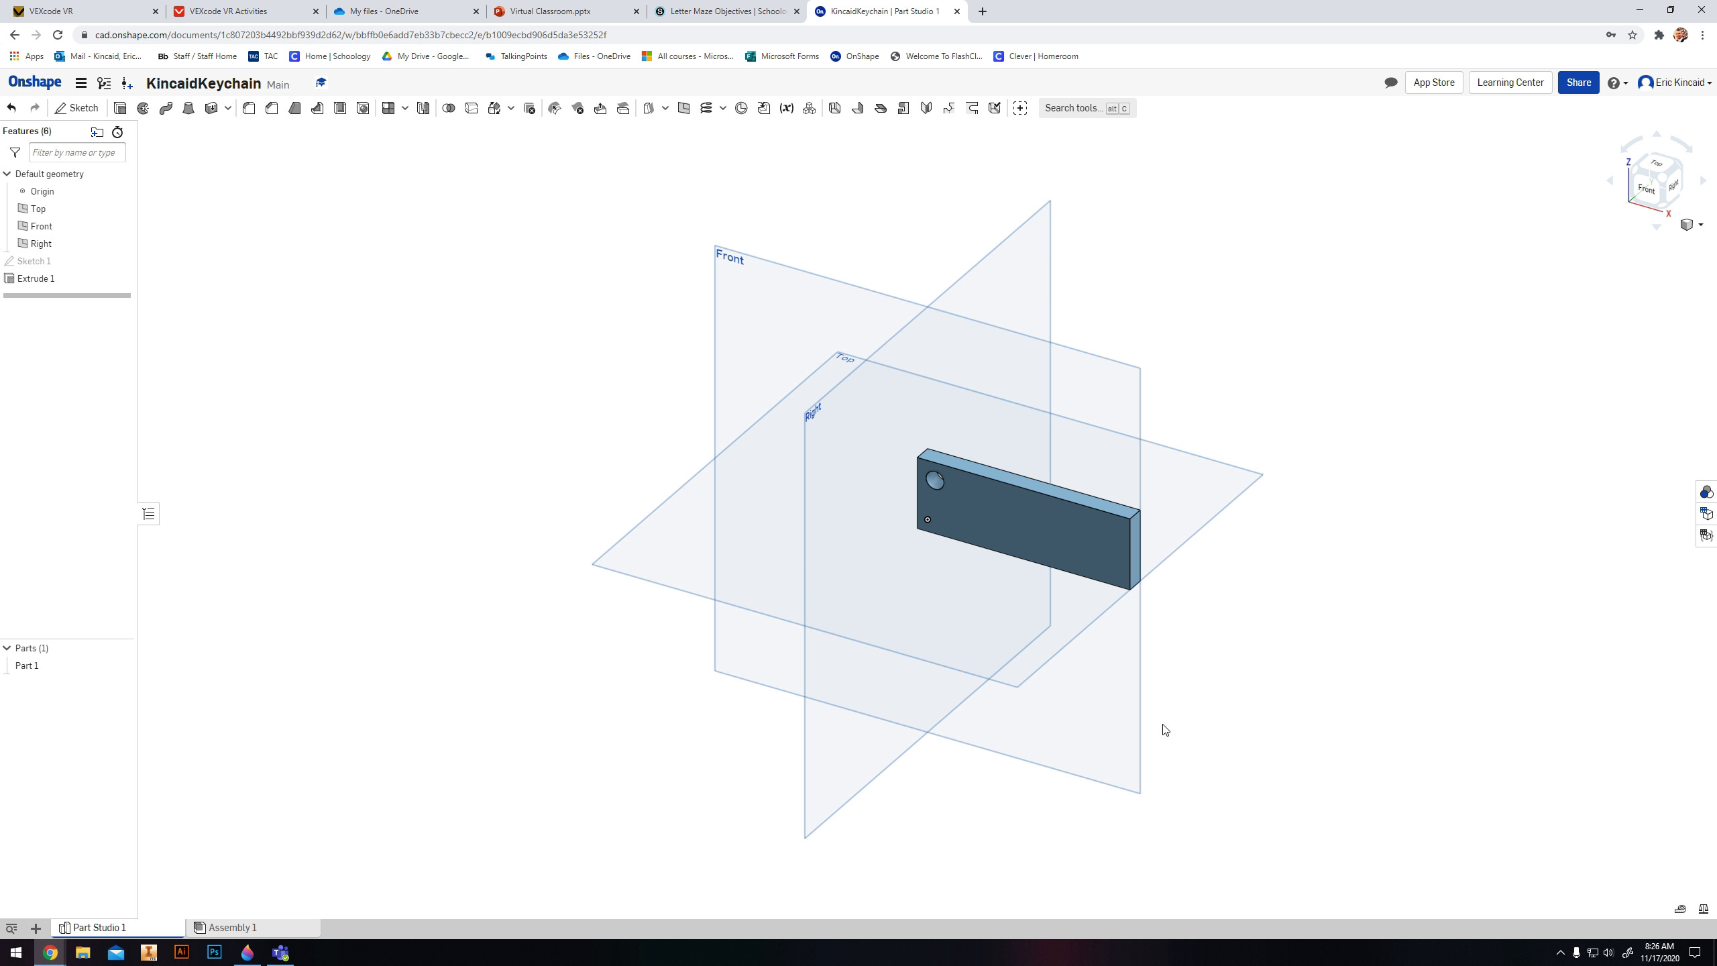
Step: Start a new sketch on the front face of the plate
right_click_drag(1131, 713, 1114, 659)
right_click_drag(1114, 659, 1081, 597)
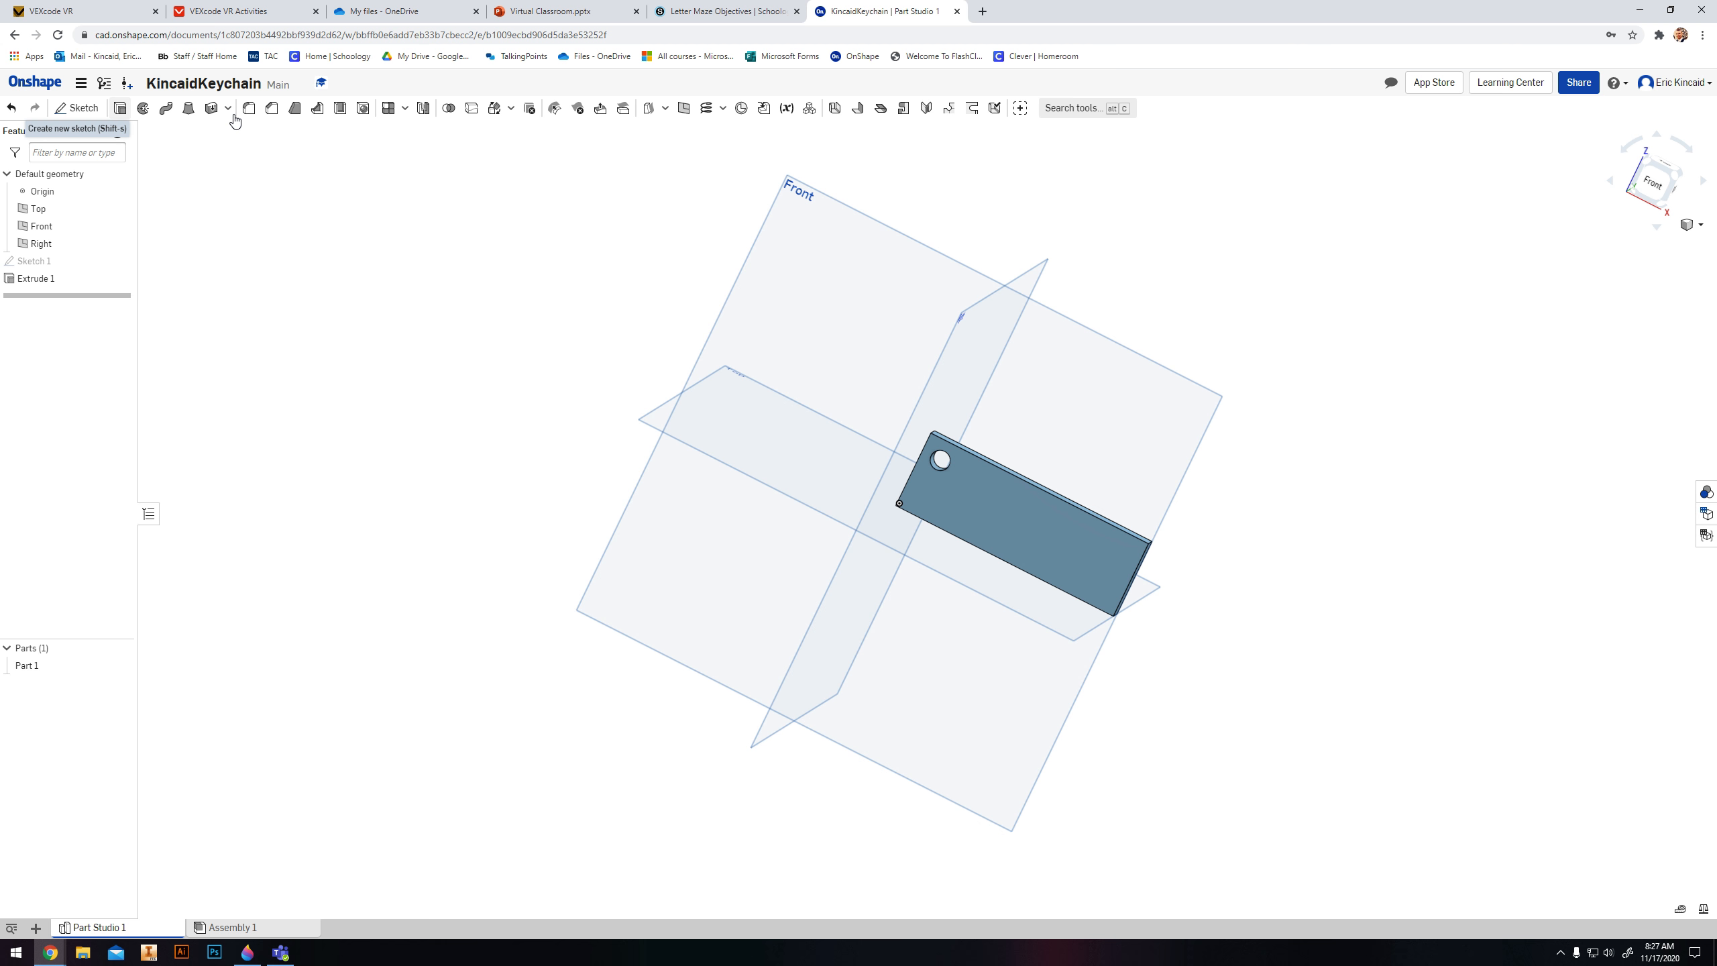
key("shift+7")
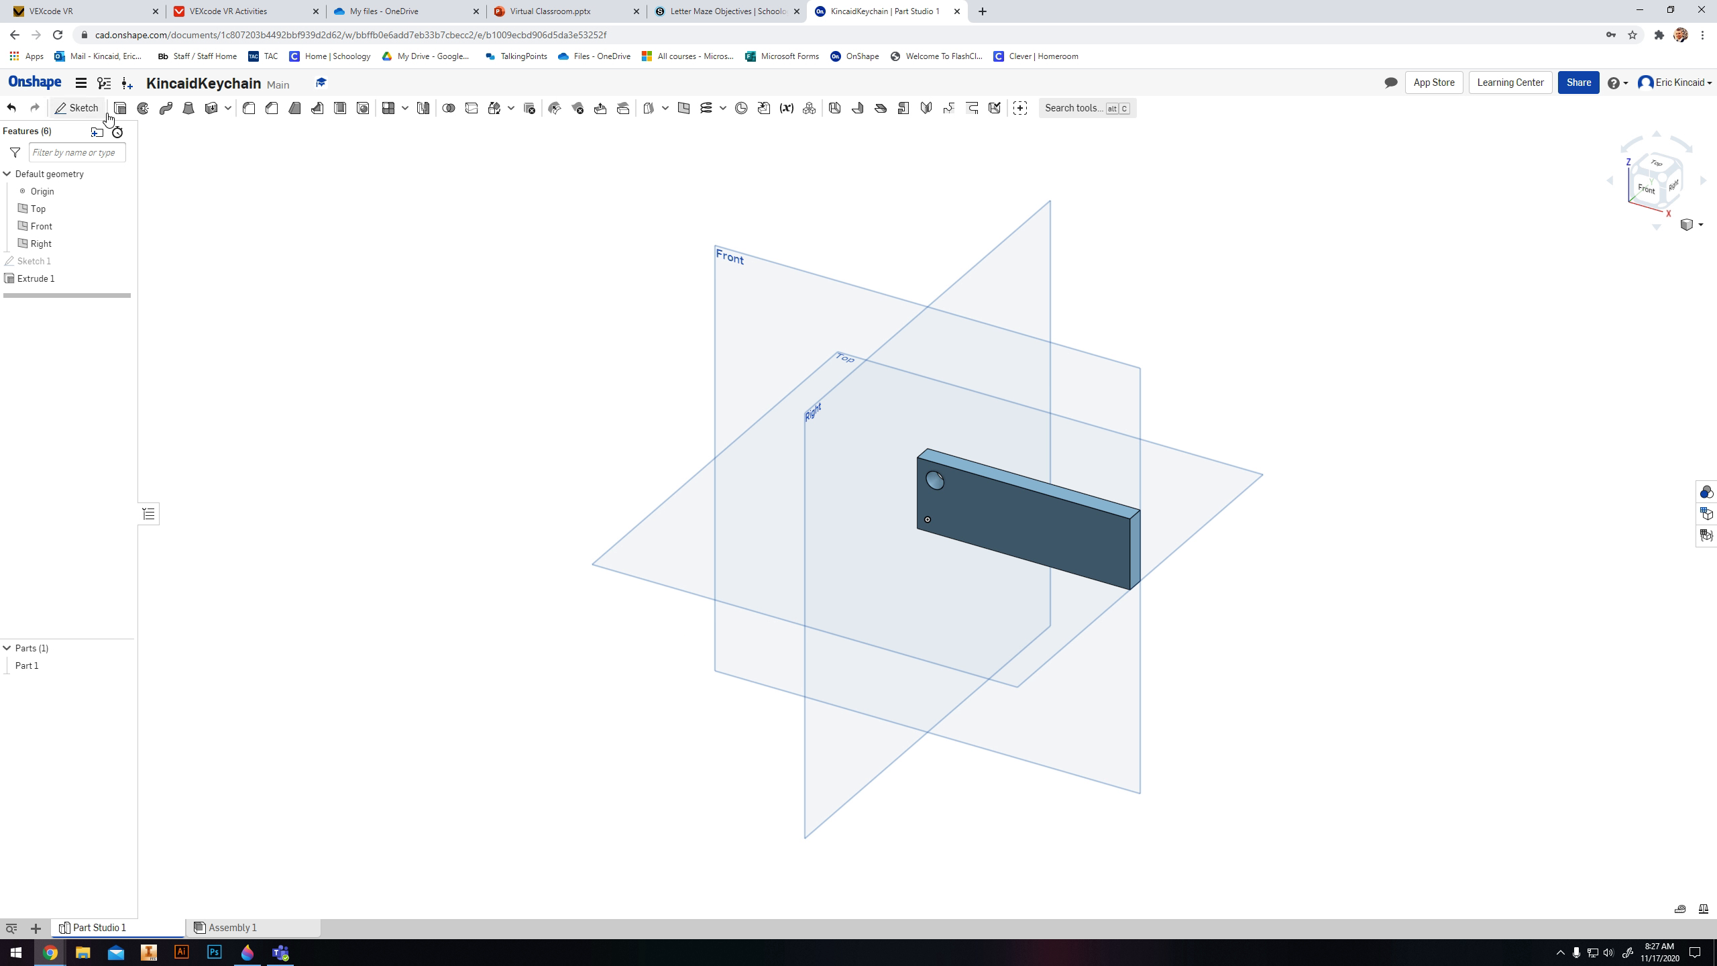
left_click(95, 111)
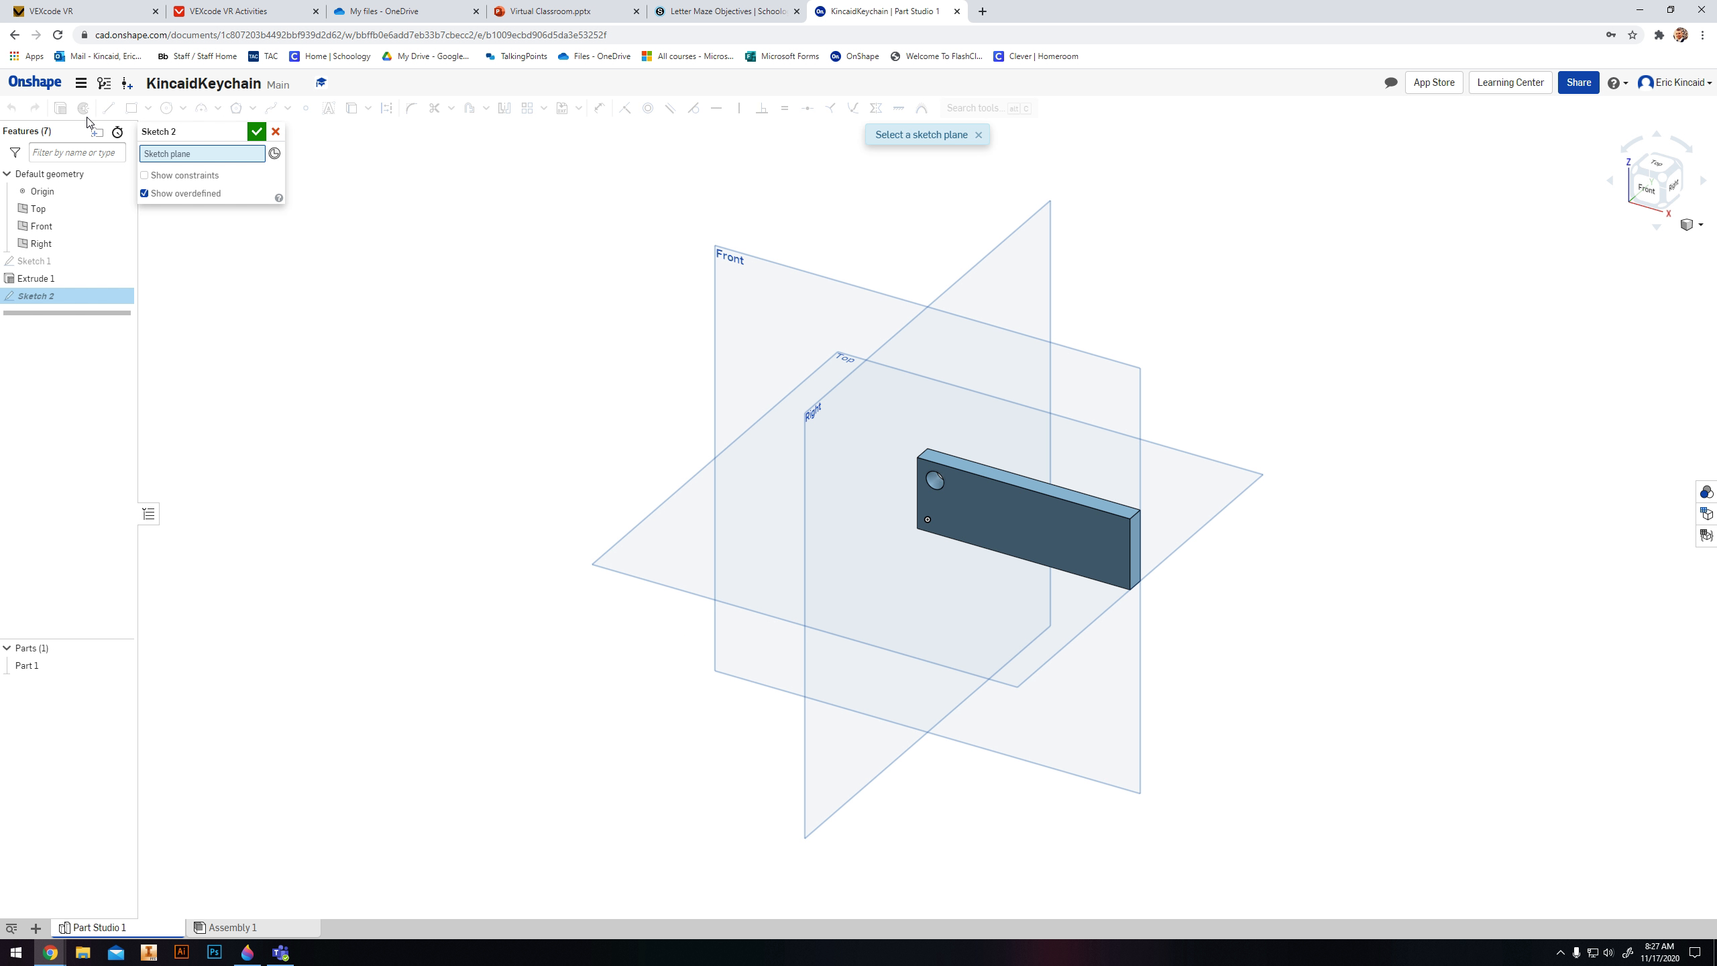
left_click(1006, 516)
key("n")
scroll(1246, 454, "up", 5)
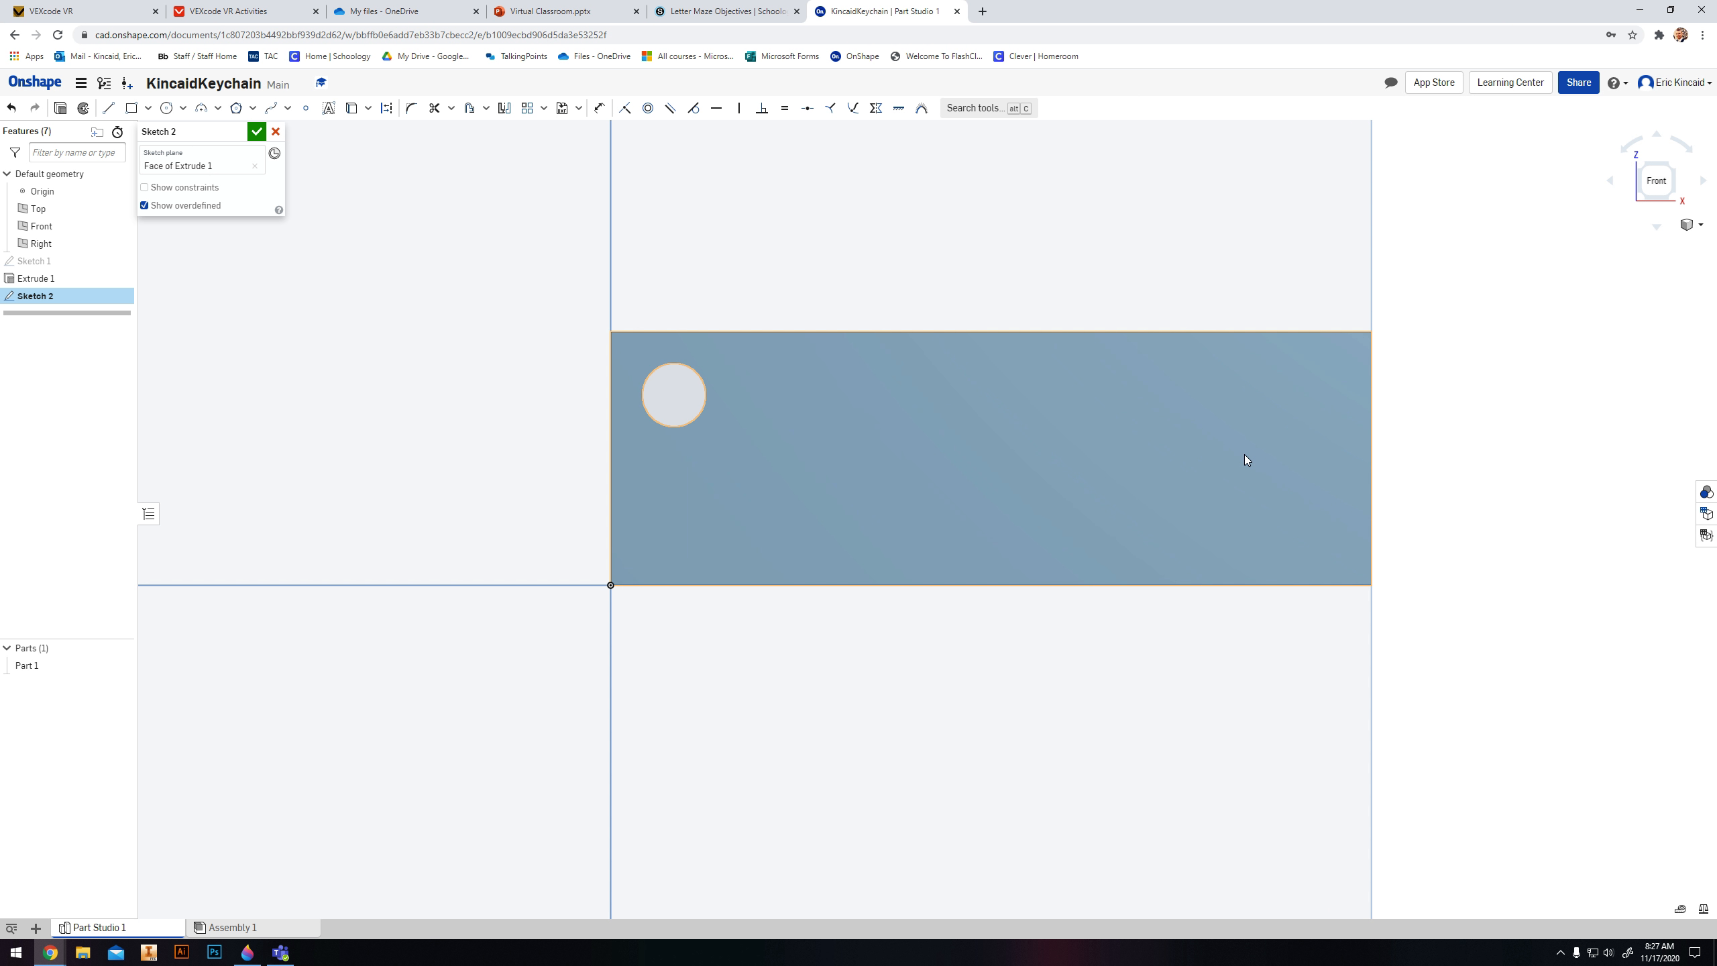
mouse_move(1246, 454)
middle_mouse_down()
mouse_move(1173, 503)
mouse_move(1034, 514)
middle_mouse_up()
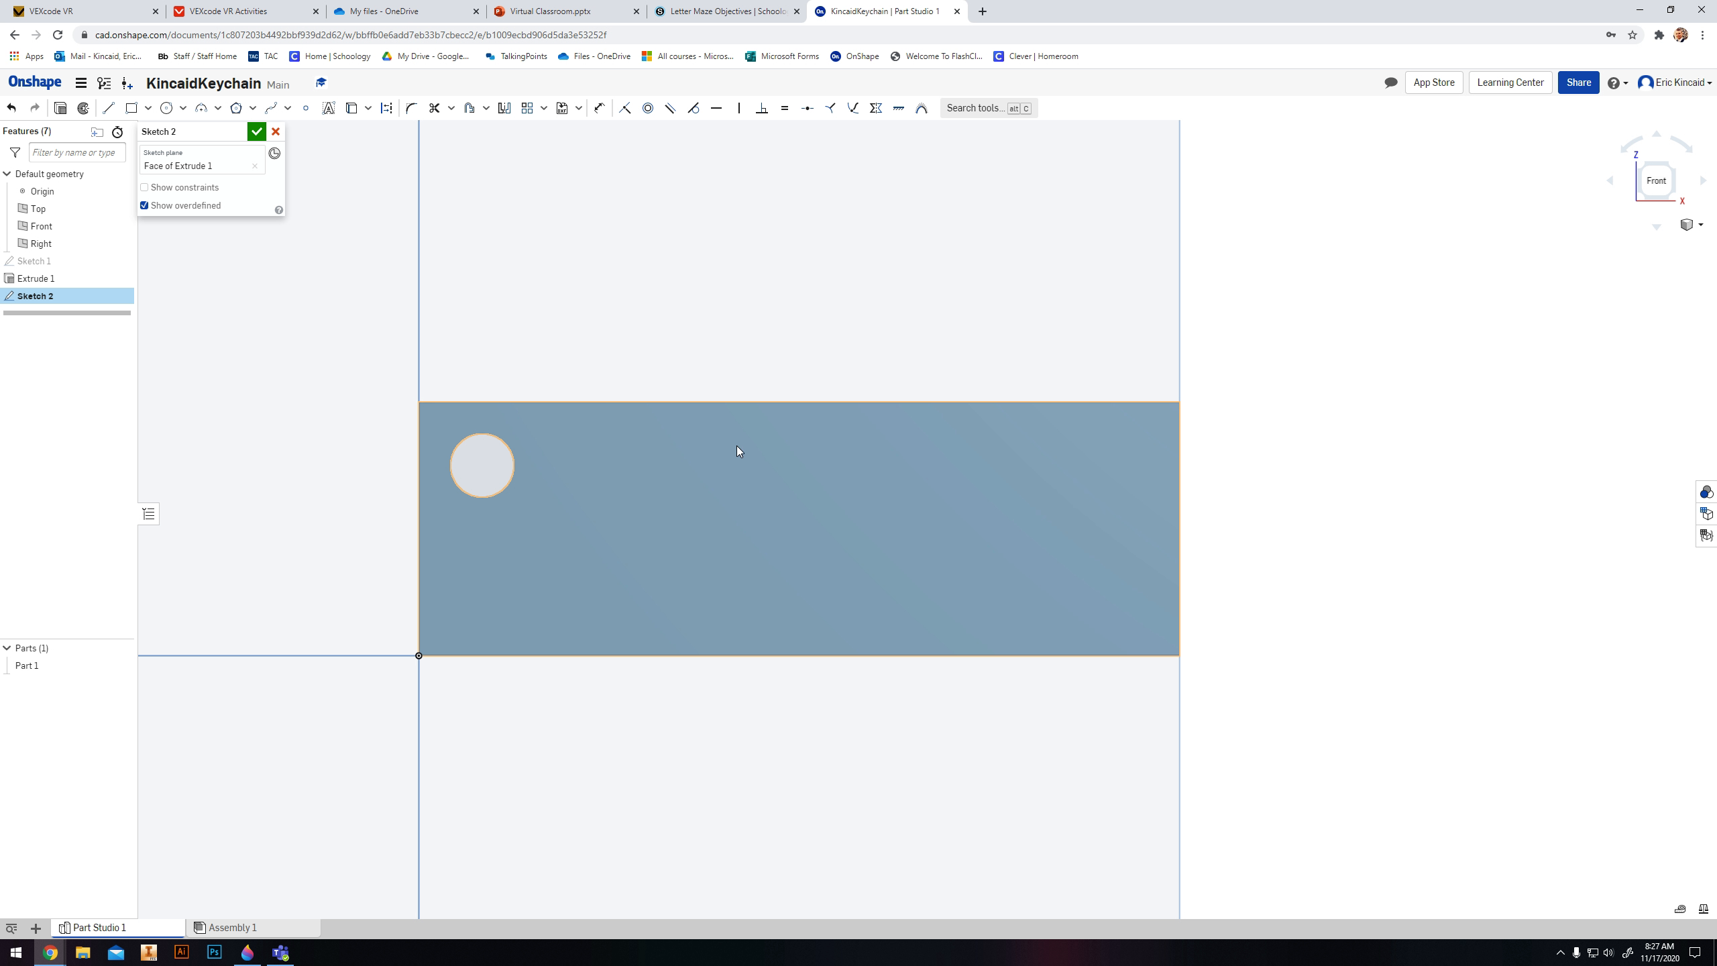
Step: Offset the plate's top edge 0.125 in inward in the sketch
left_click(469, 110)
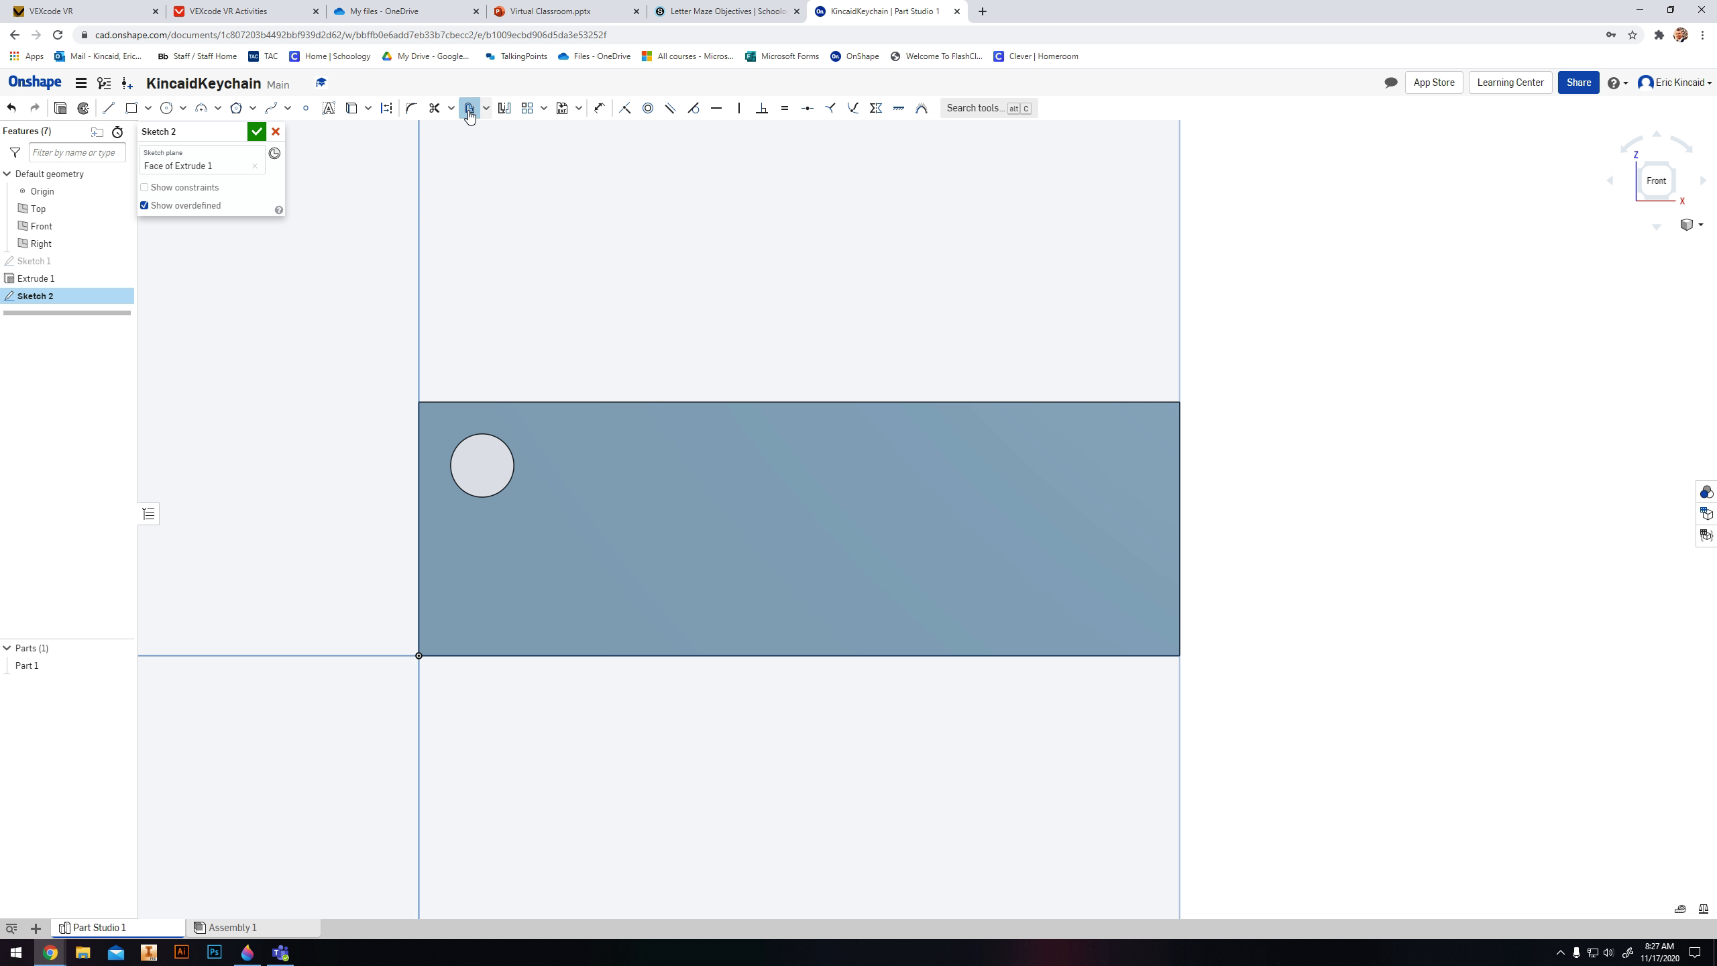
left_click(814, 403)
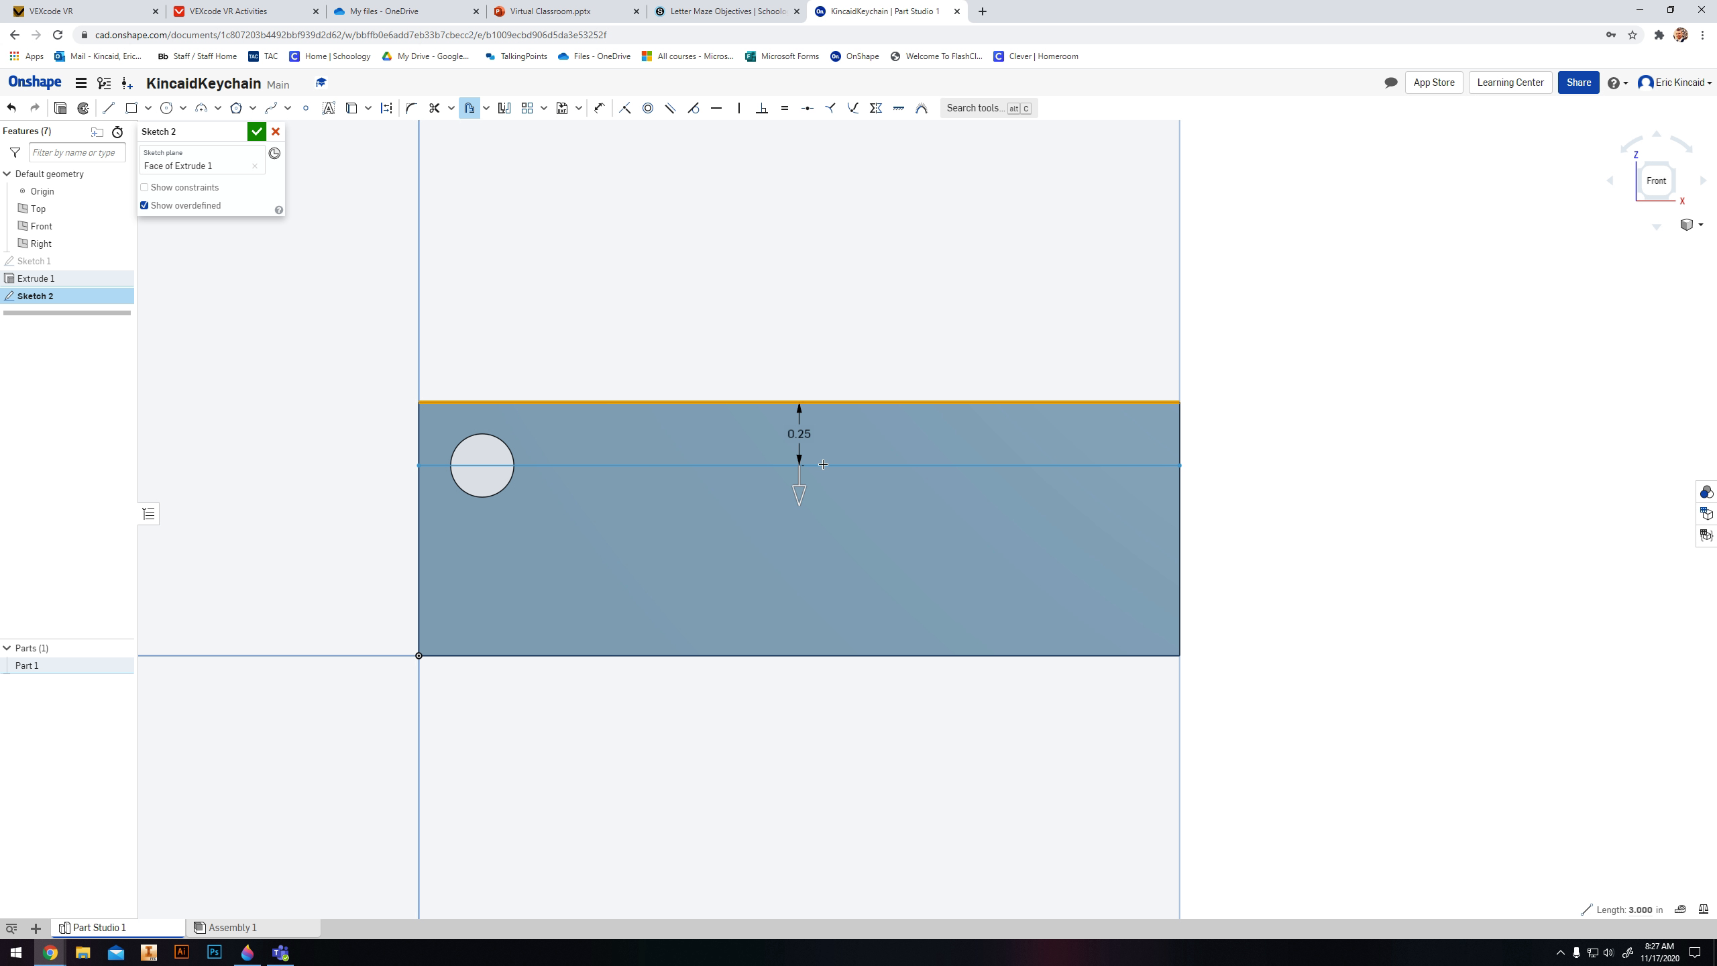
left_click(843, 515)
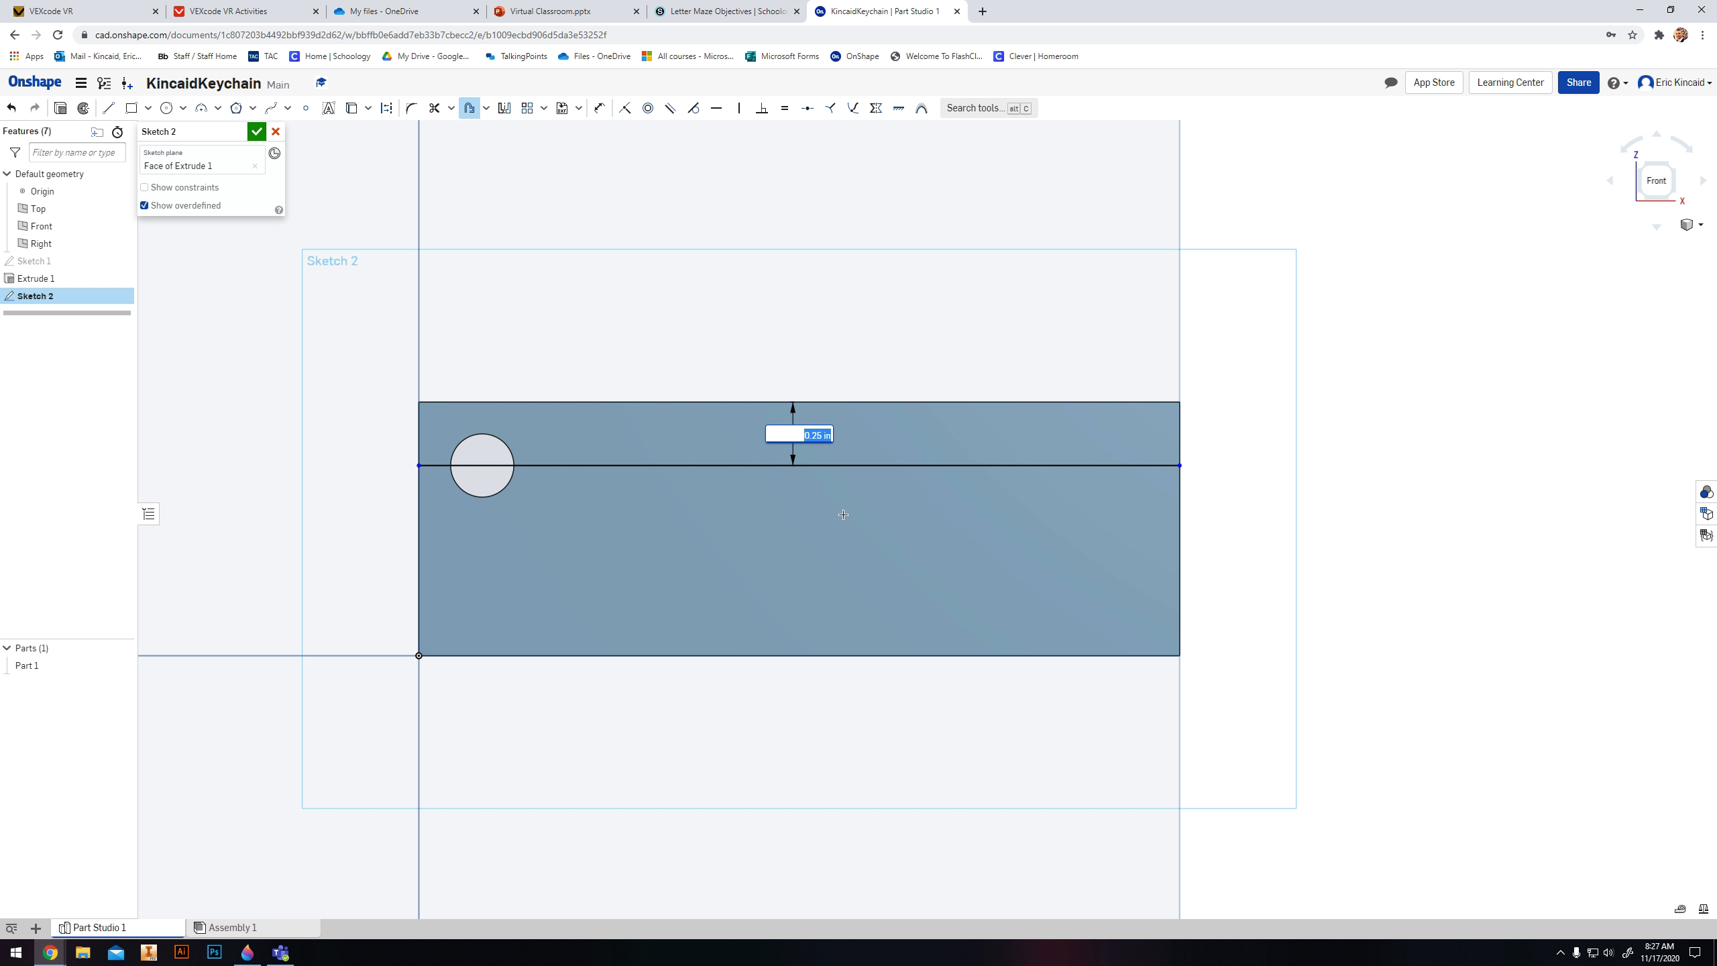
key("BackSpace")
type(".125")
key("Return")
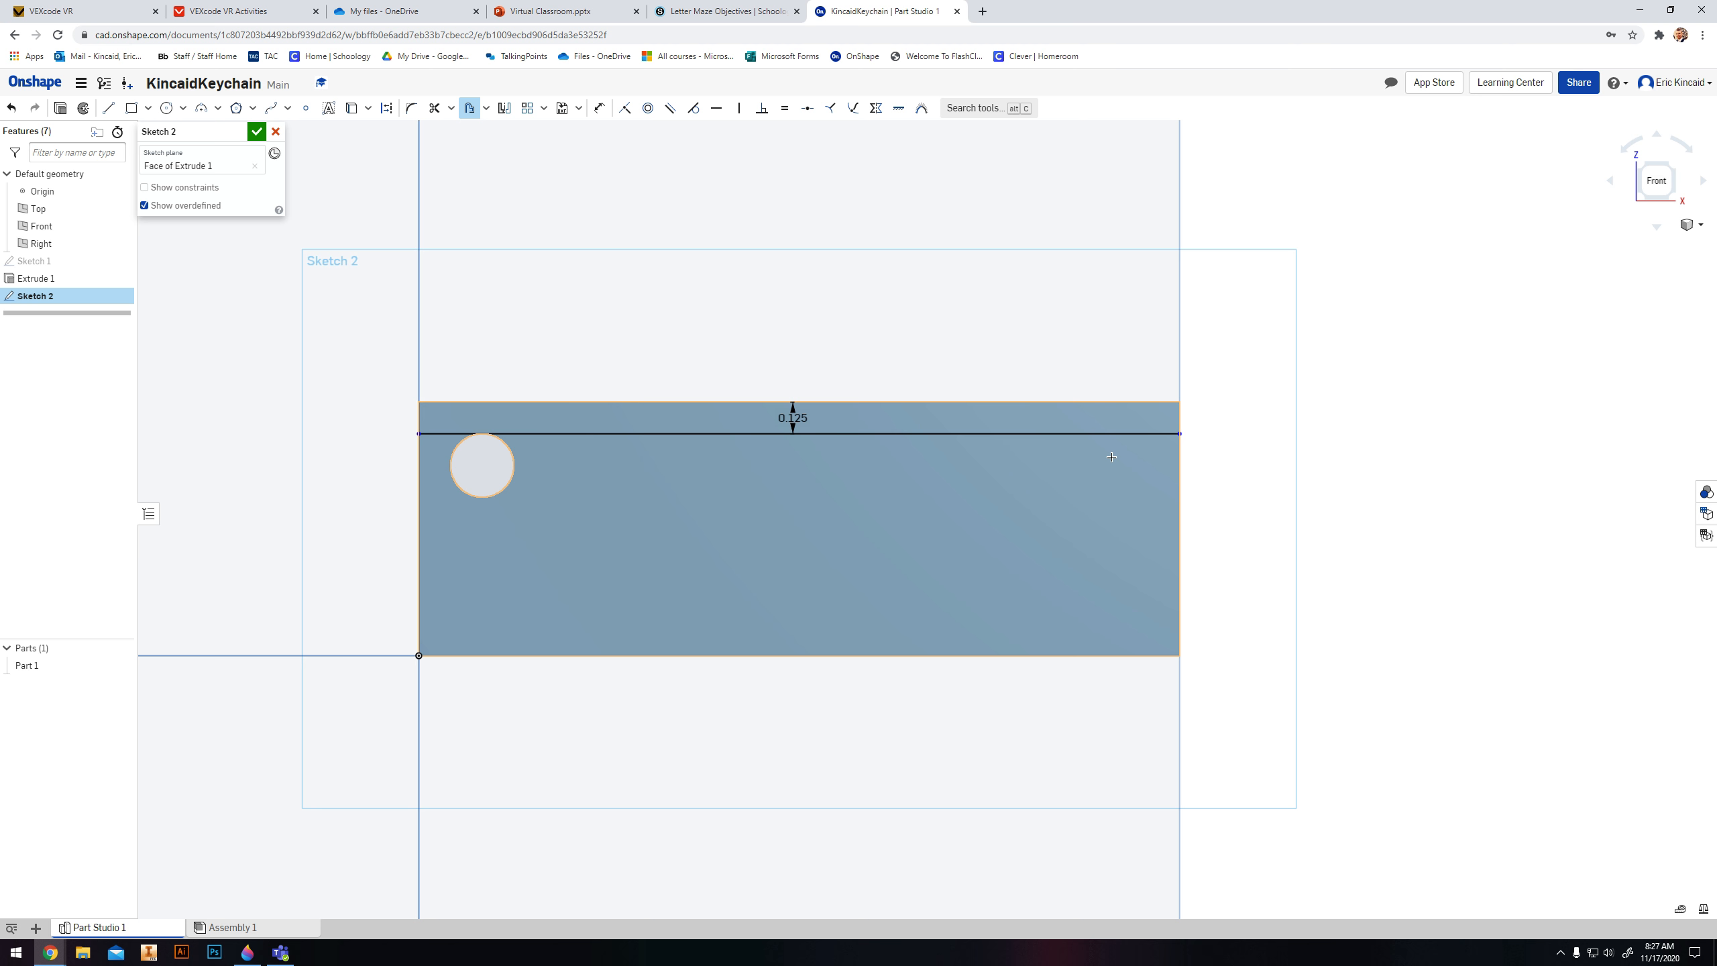
Step: Offset the plate's right edge 0.125 in inward, flipping the offset direction toward the plate
left_click(1182, 468)
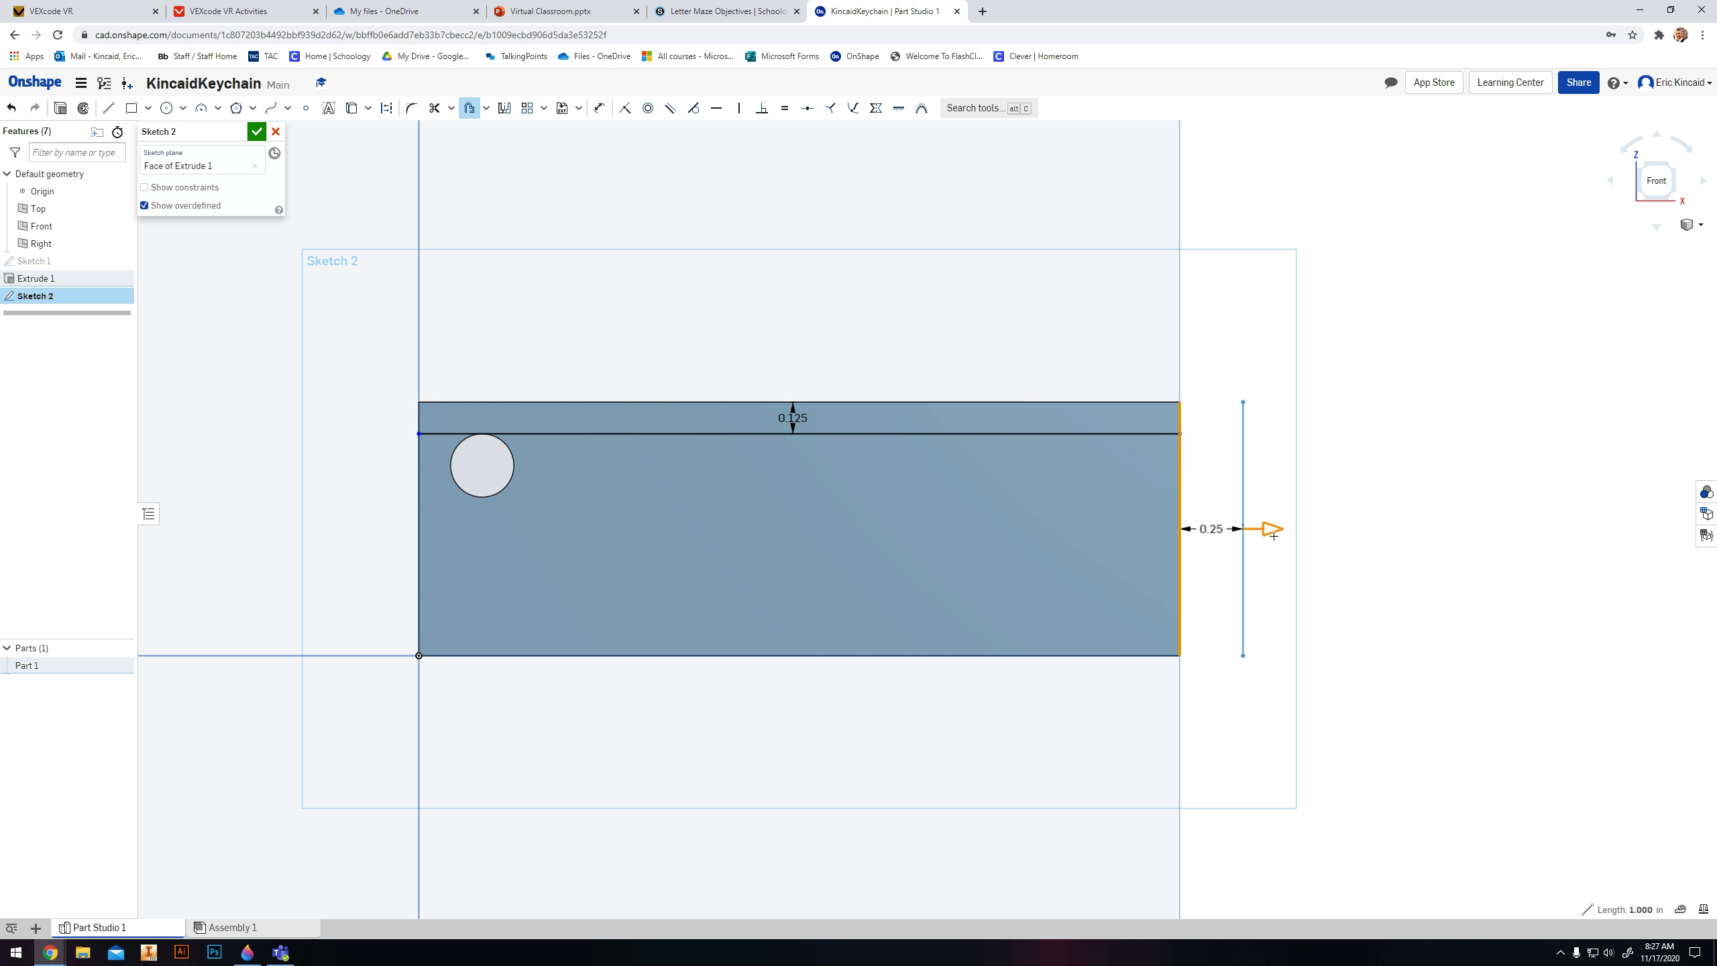
left_click_drag(1273, 536, 1086, 529)
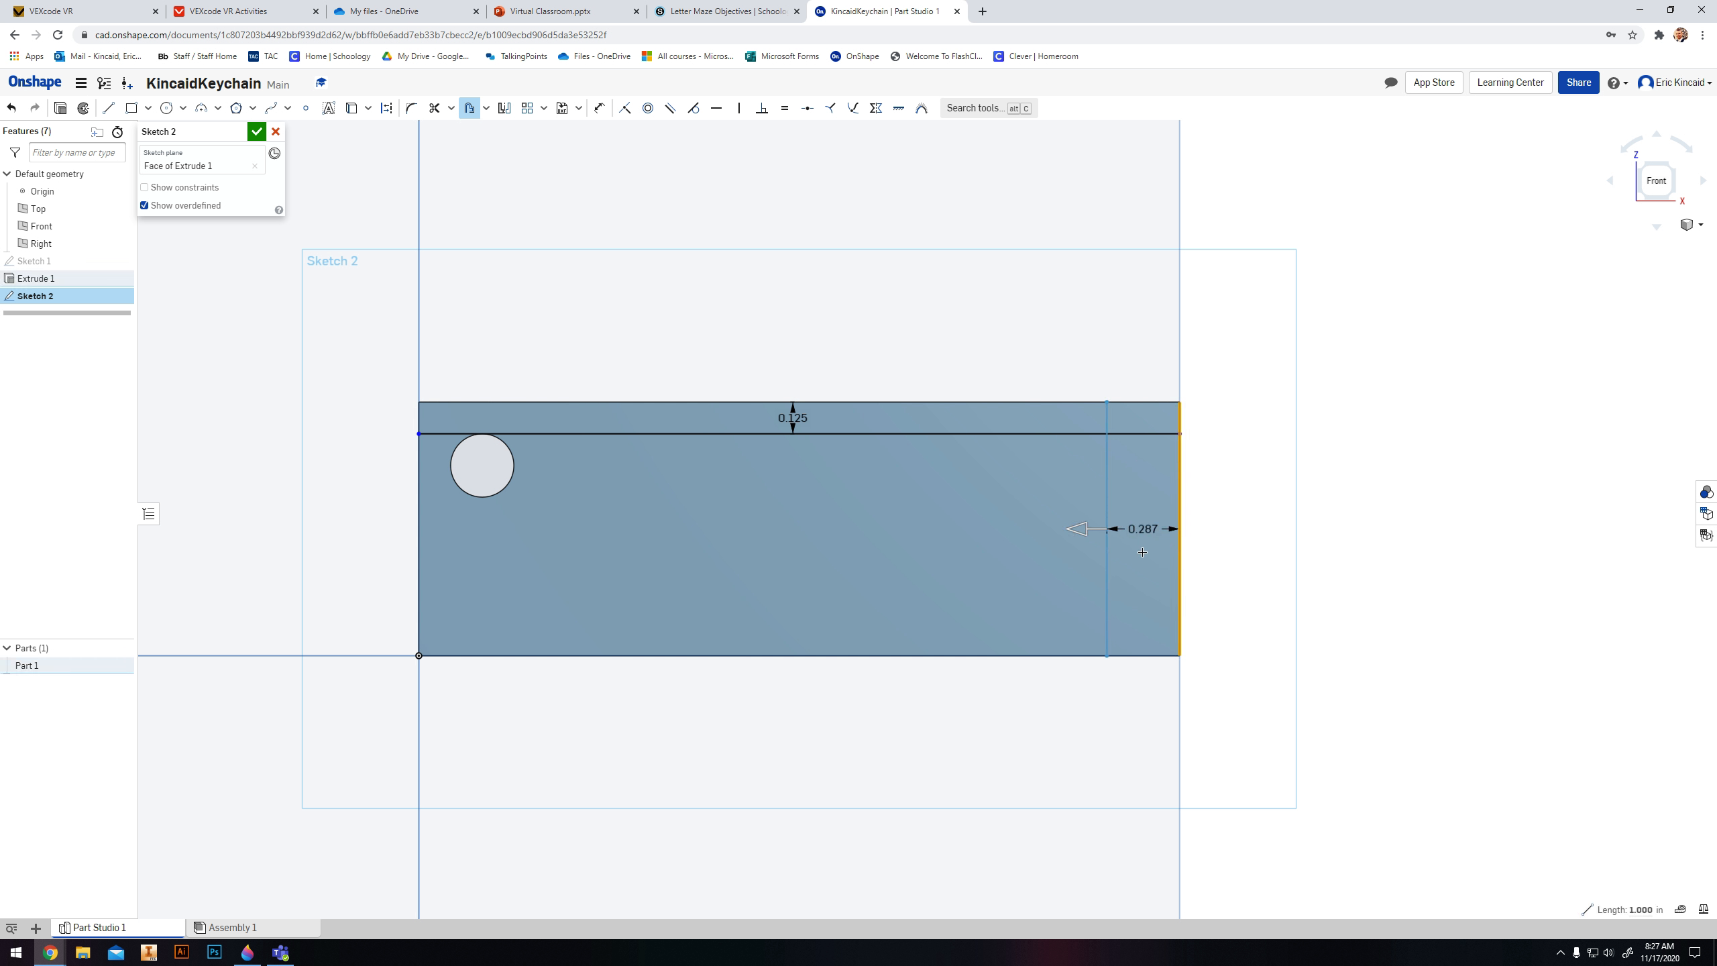
left_click(1143, 552)
type("0.125")
key("Return")
Step: Offset the plate's bottom edge 0.125 in inward
left_click(799, 655)
left_click_drag(802, 751, 788, 655)
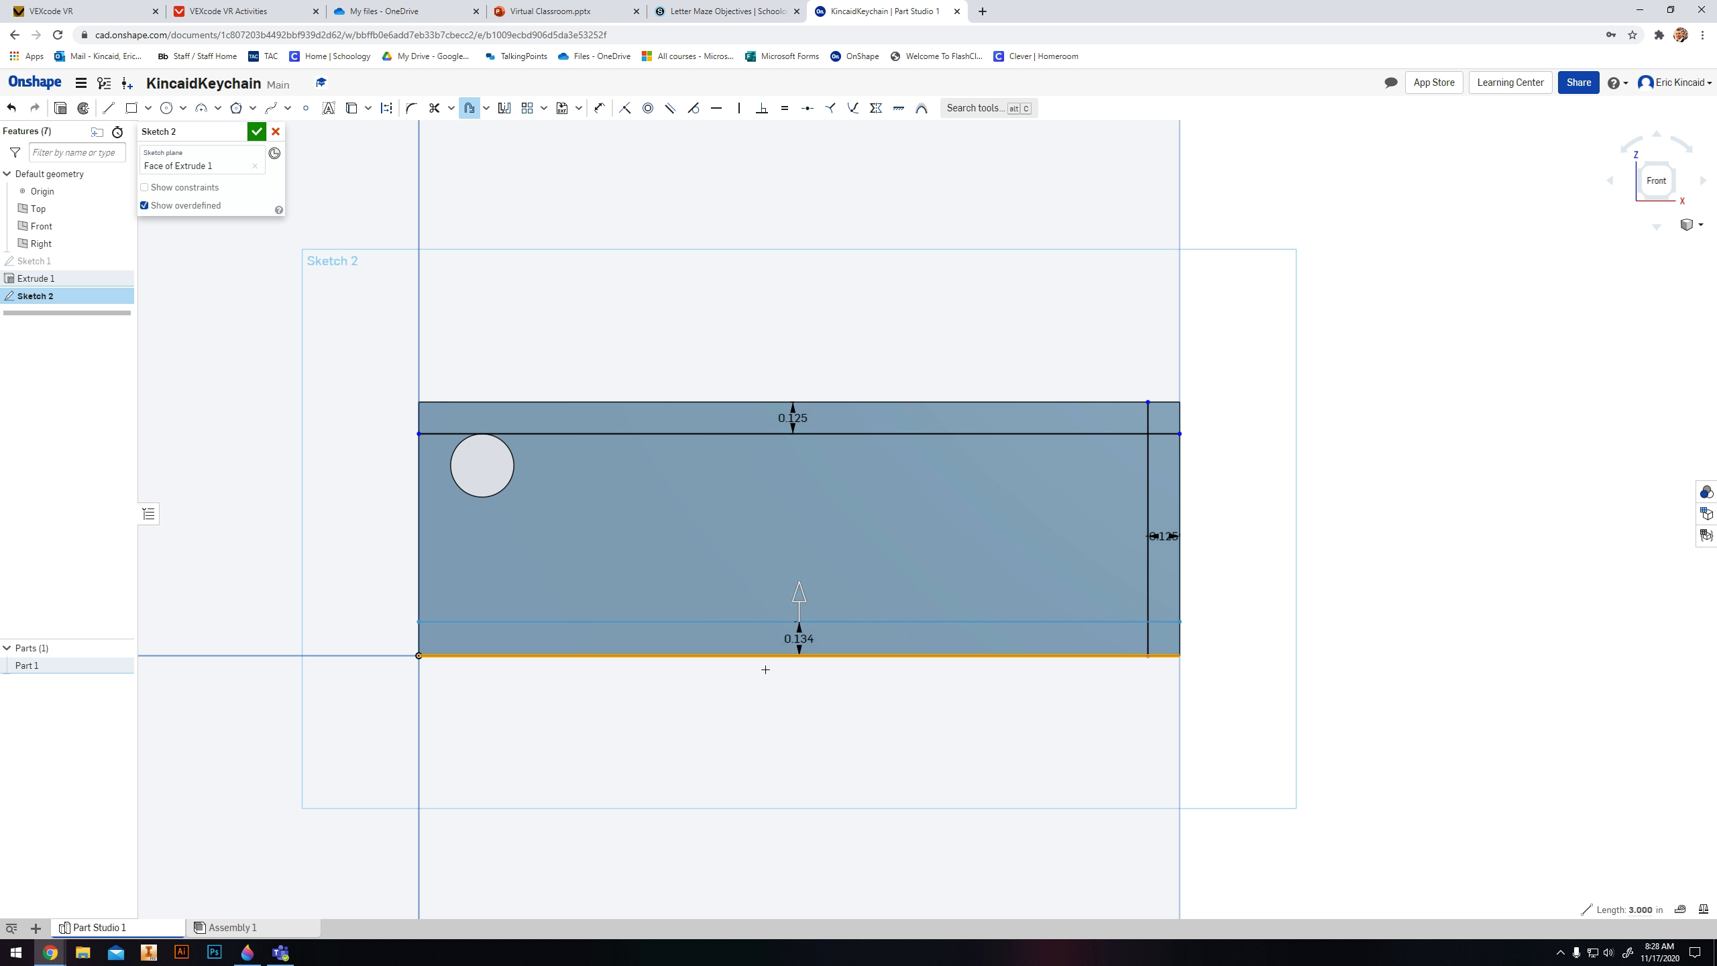
left_click(775, 643)
double_click(776, 642)
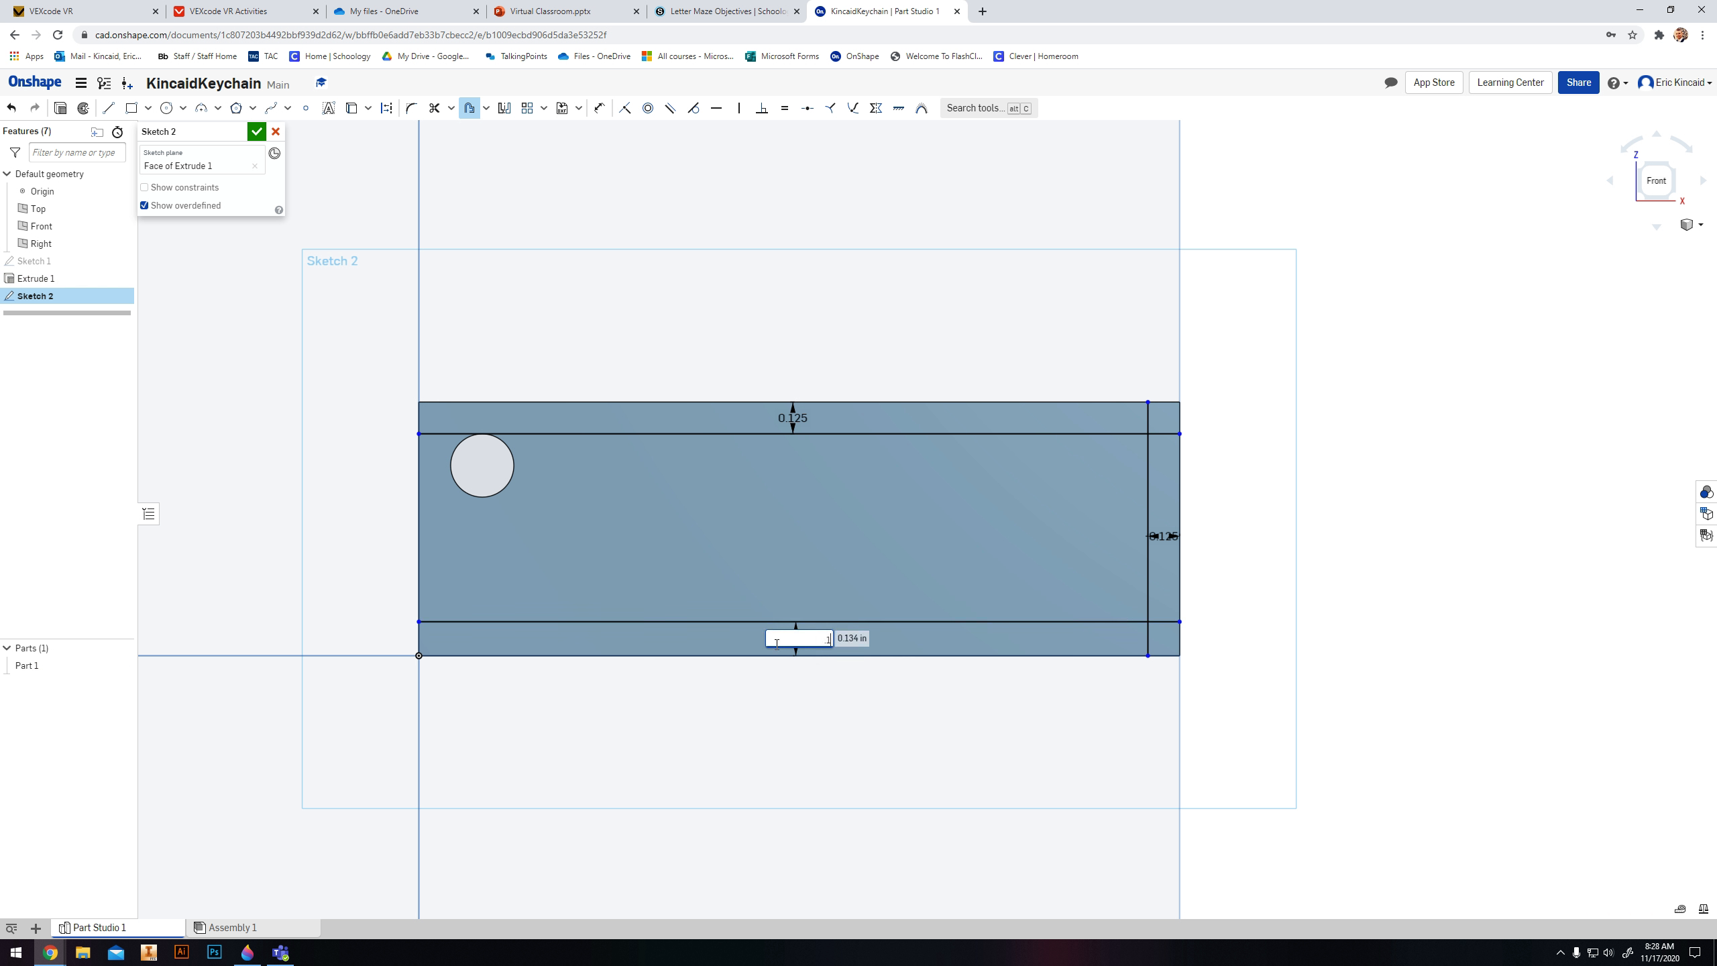
type(".125")
key("Return")
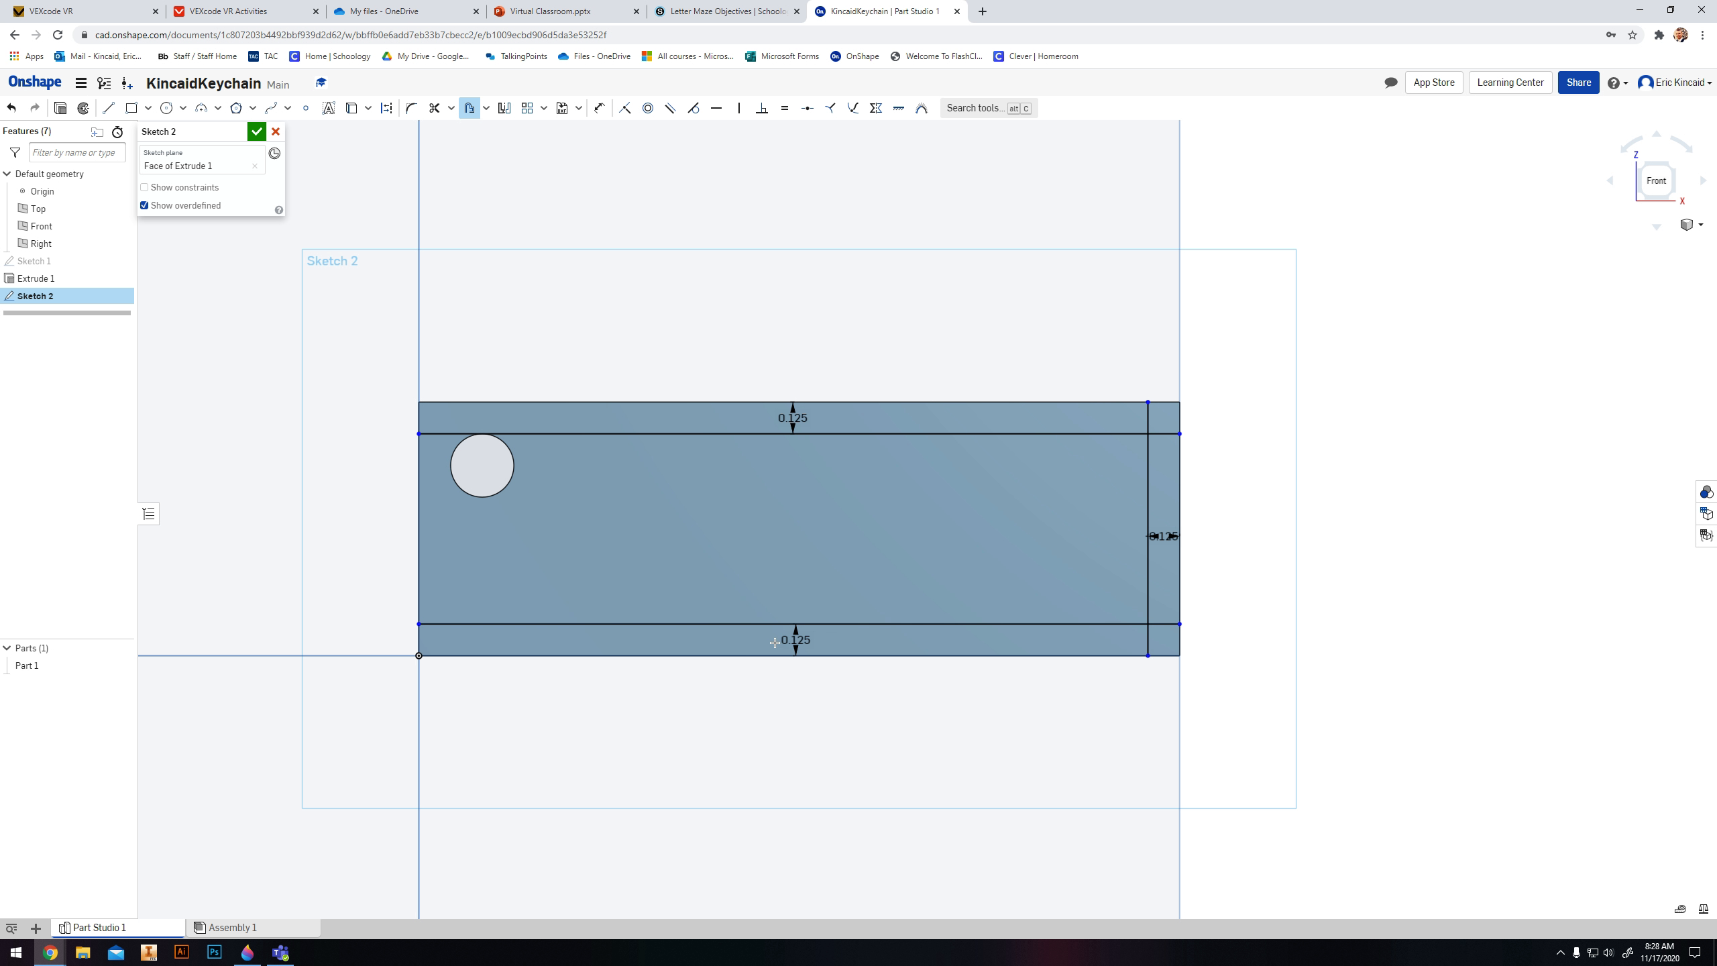
Step: Offset the plate's left edge 0.5 in inward, past the keyring hole
left_click(423, 556)
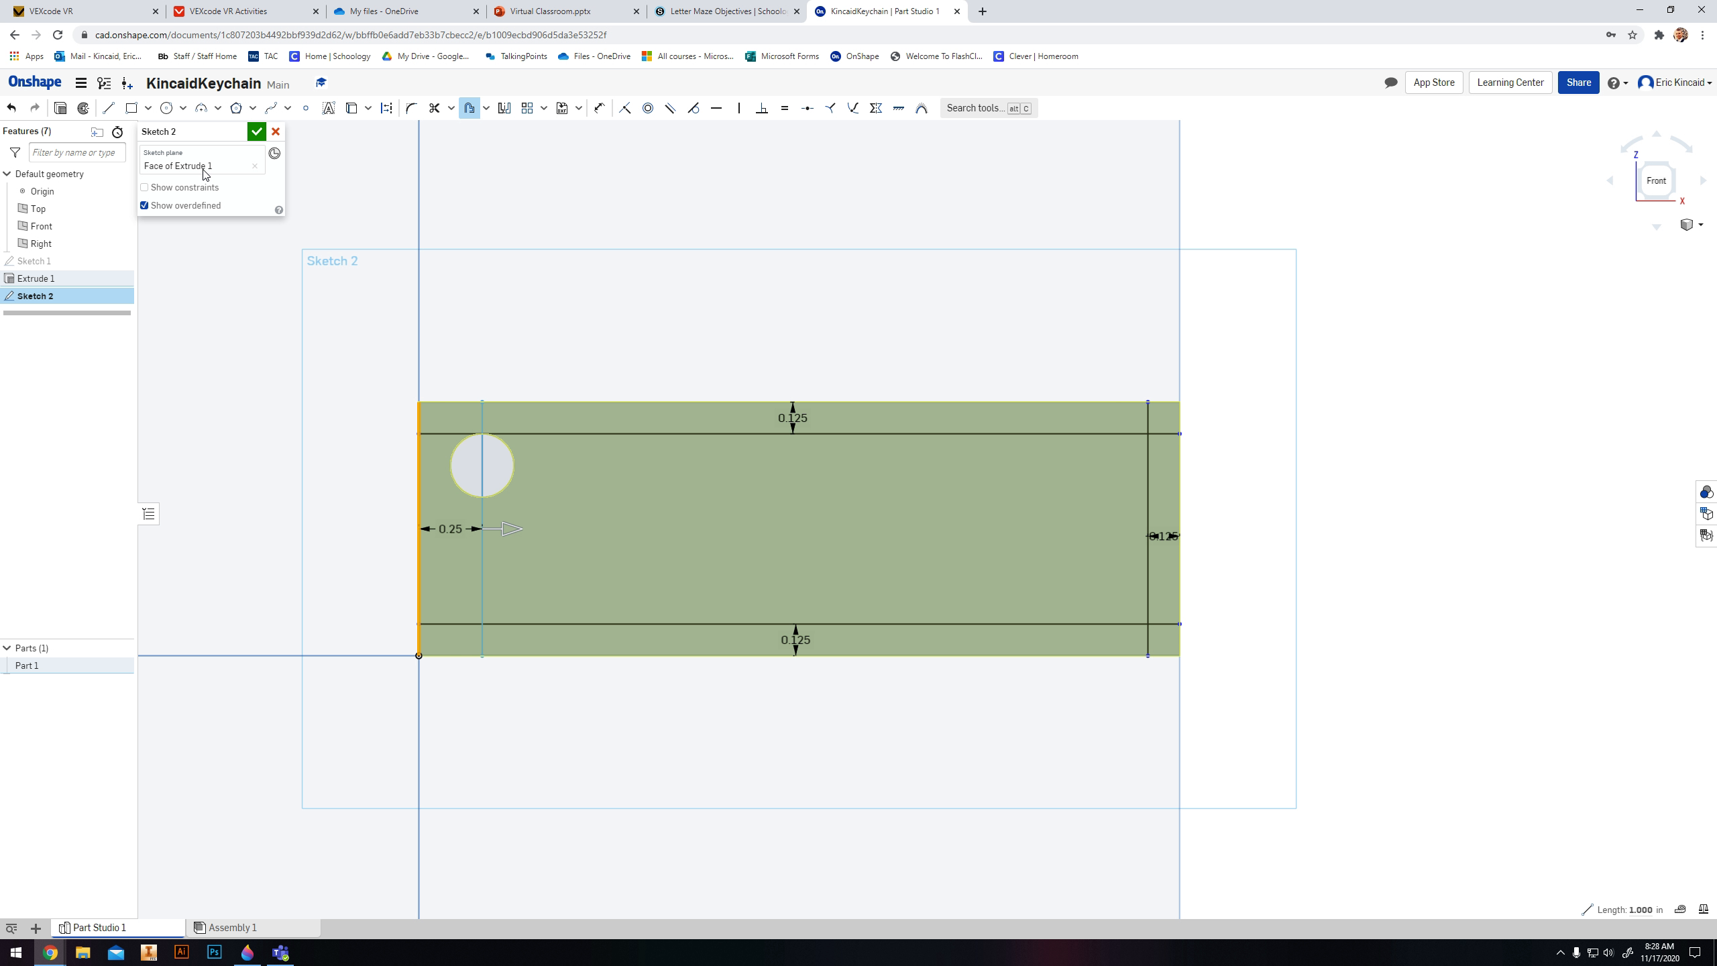
left_click(465, 526)
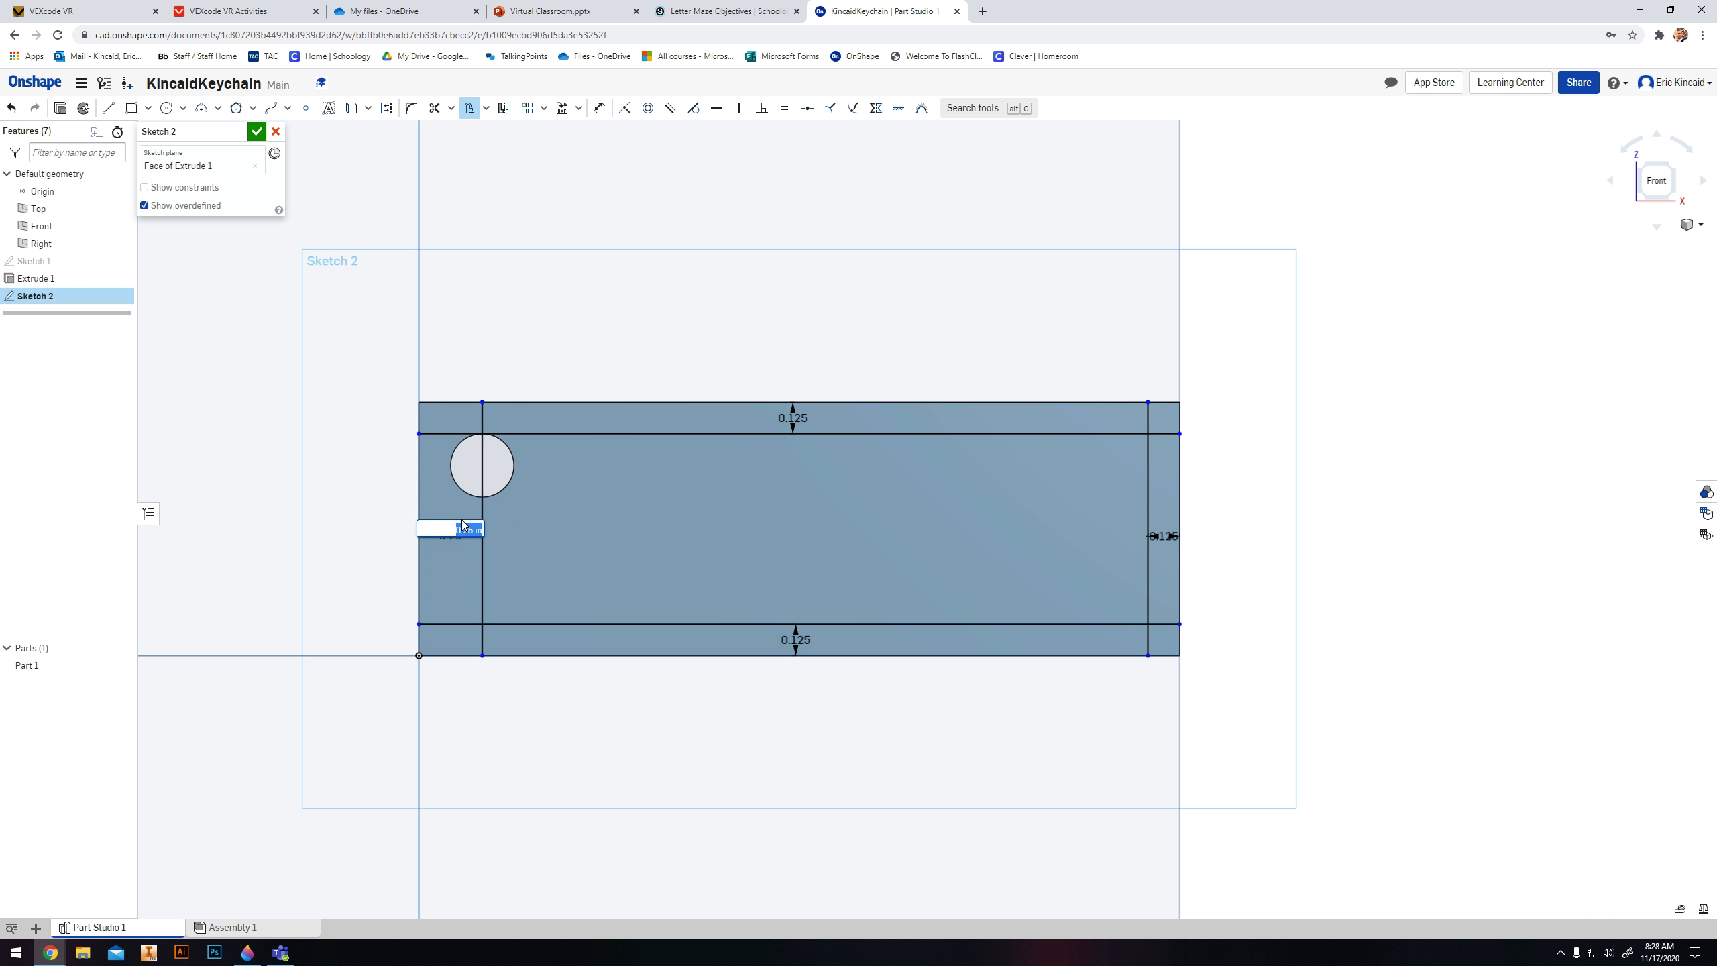
key("Return")
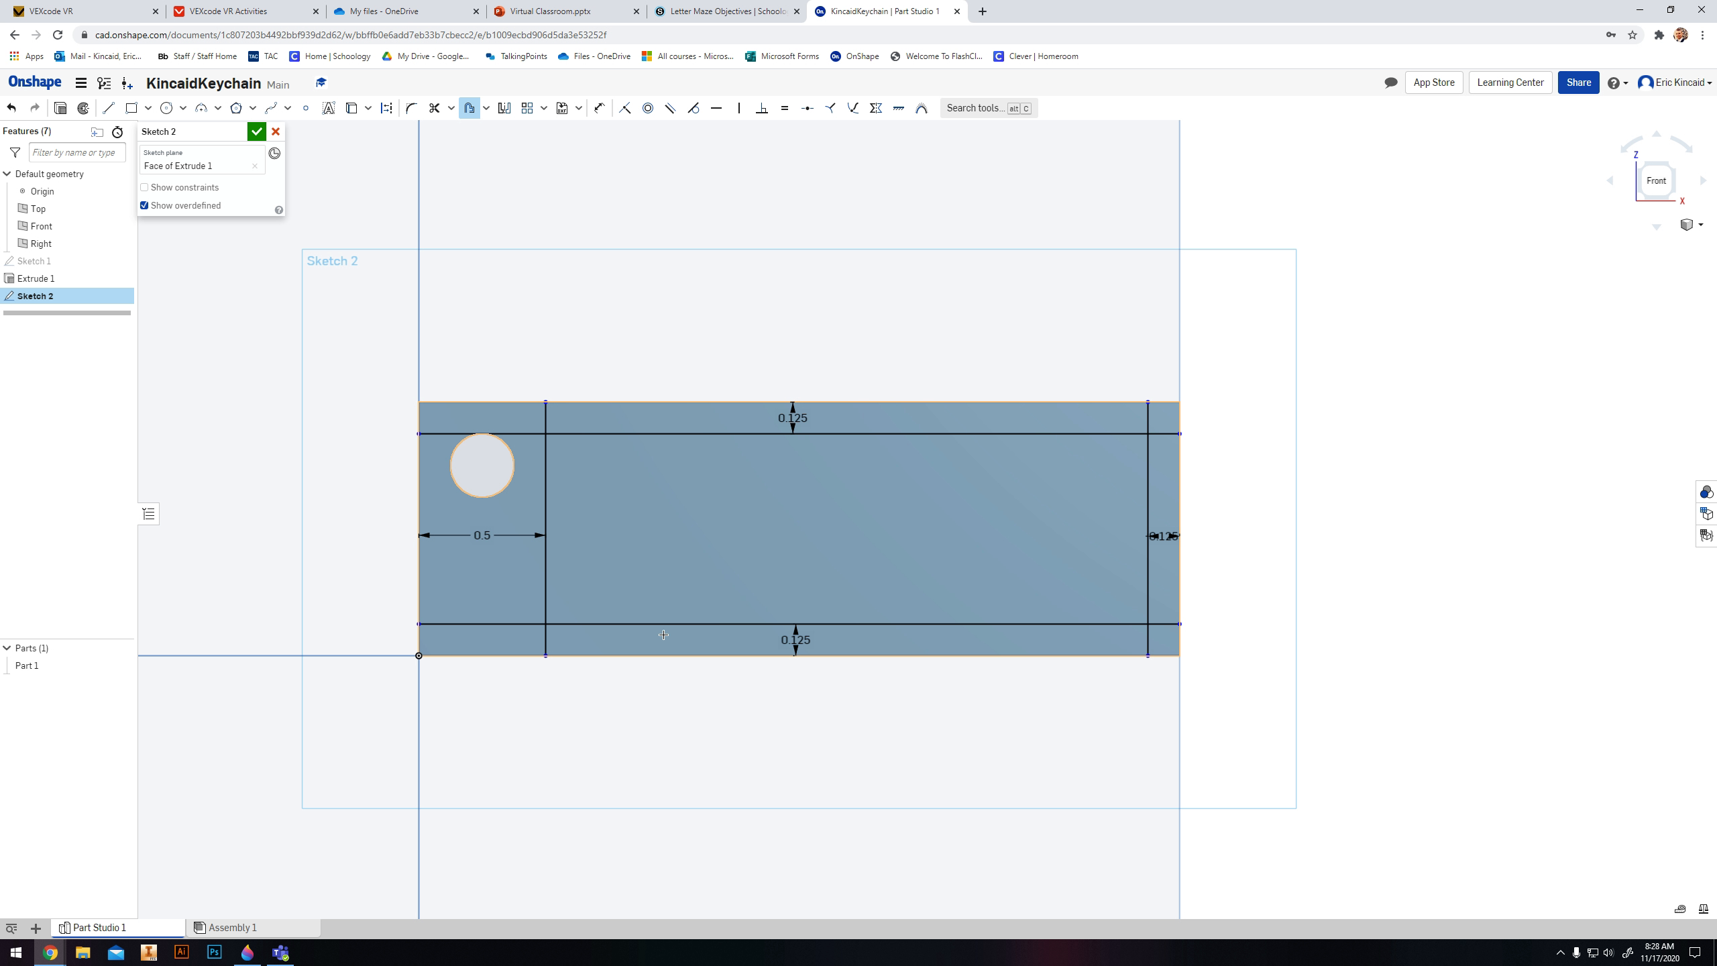
Step: Trim the overhanging offset line ends at the inner rectangle's two left corners and lower-right corner, undoing the accidental trim of its bottom line
key("m")
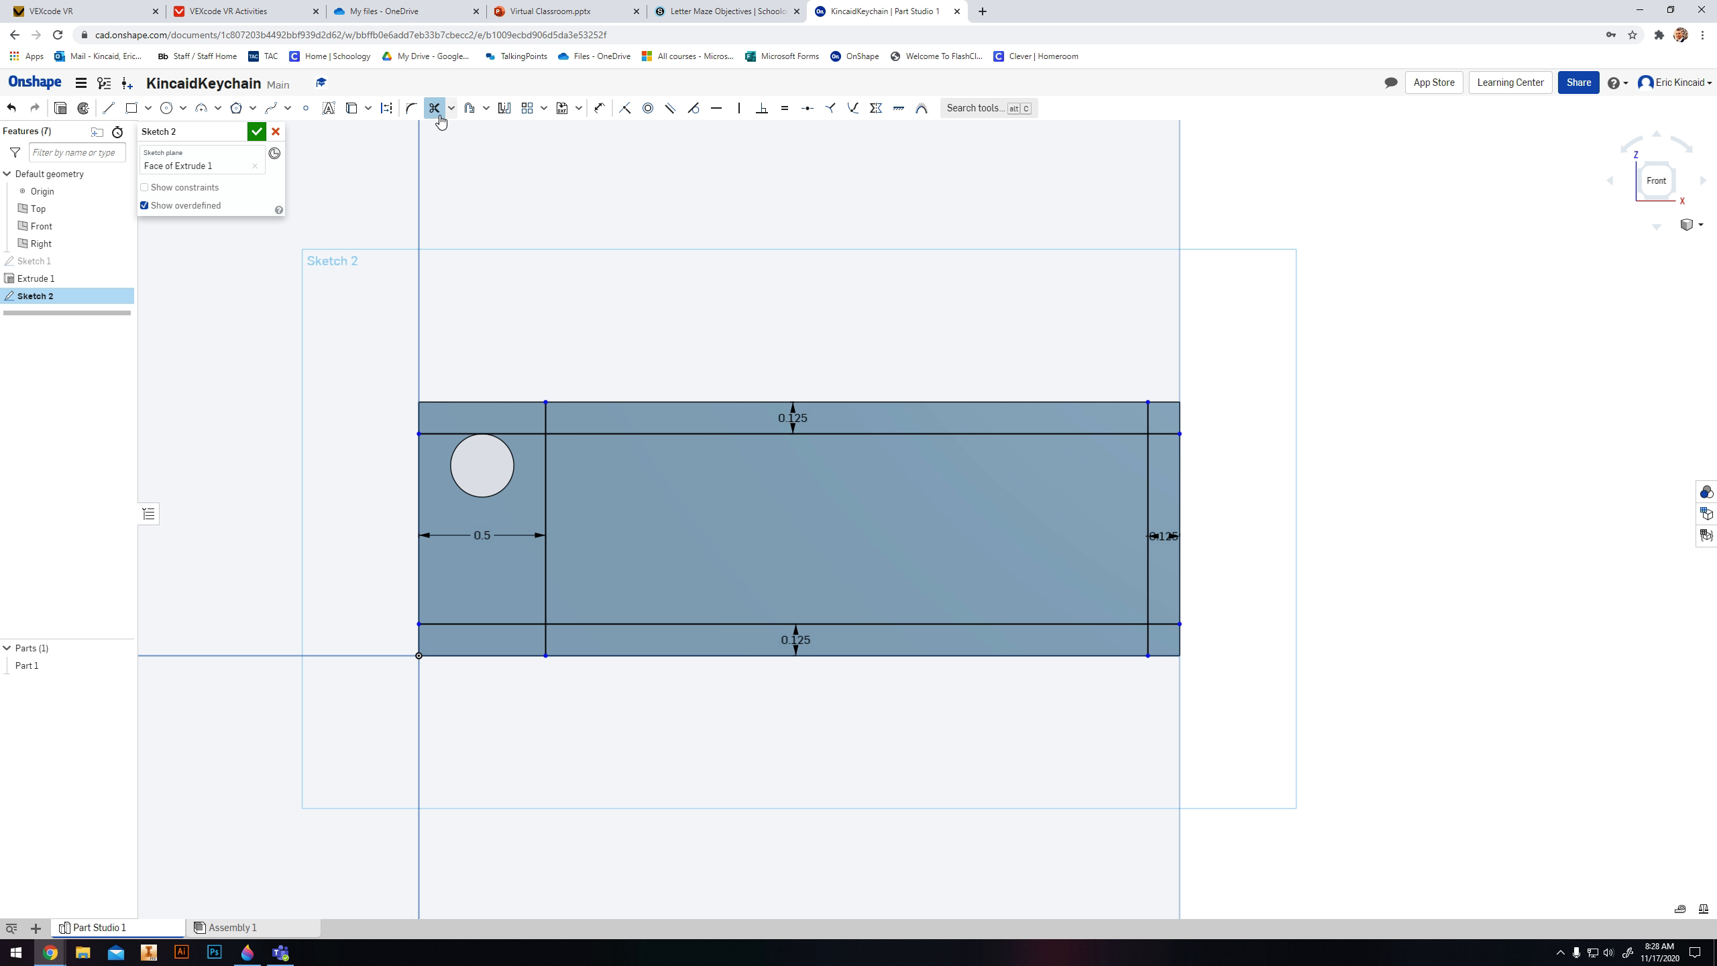
left_click(552, 422)
left_click(483, 433)
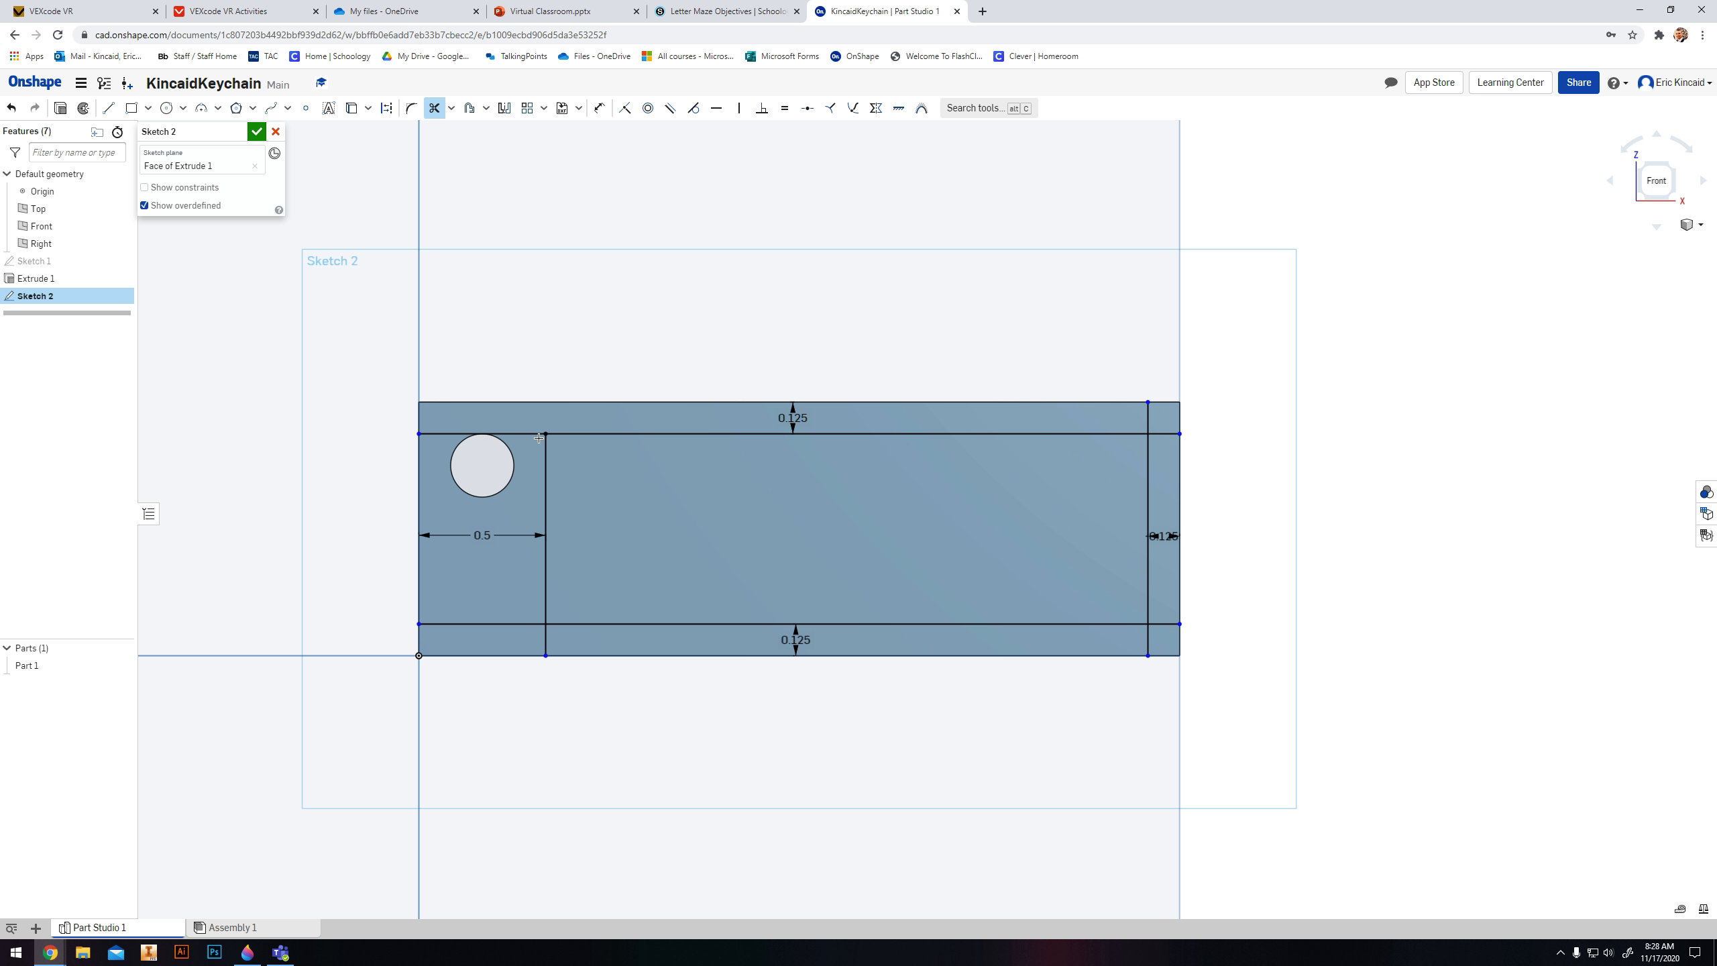
left_click(501, 624)
left_click(549, 648)
left_click(1150, 641)
left_click(1172, 624)
left_click(1171, 628)
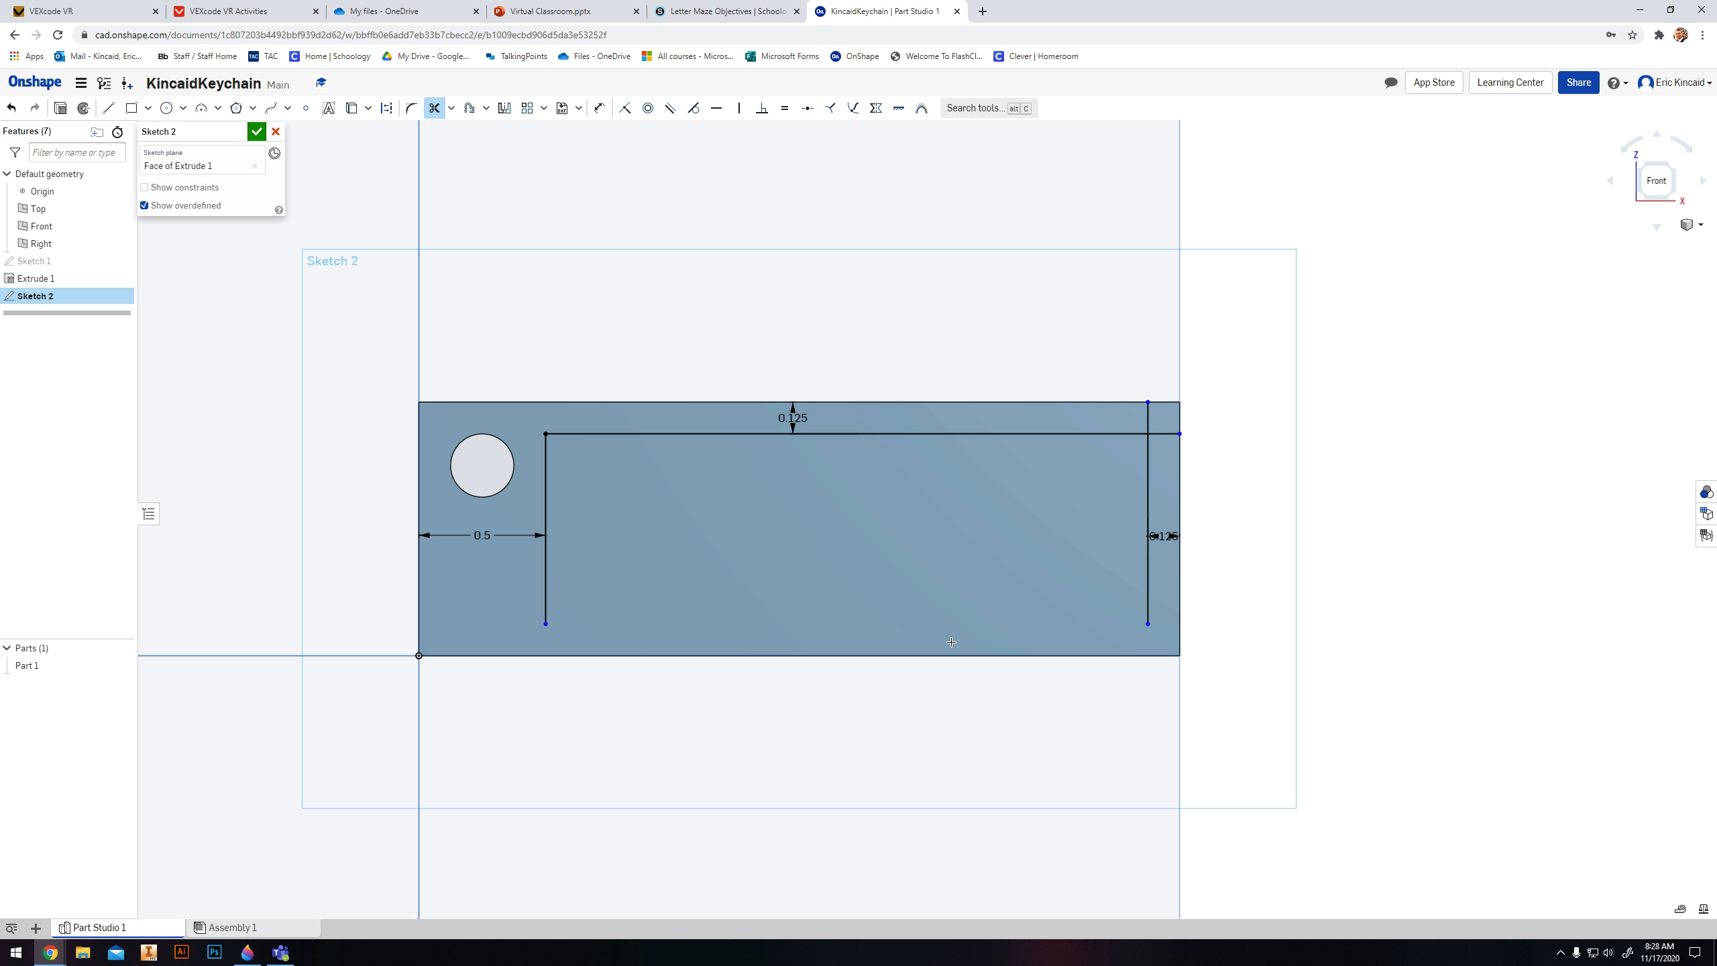
key("ctrl+z")
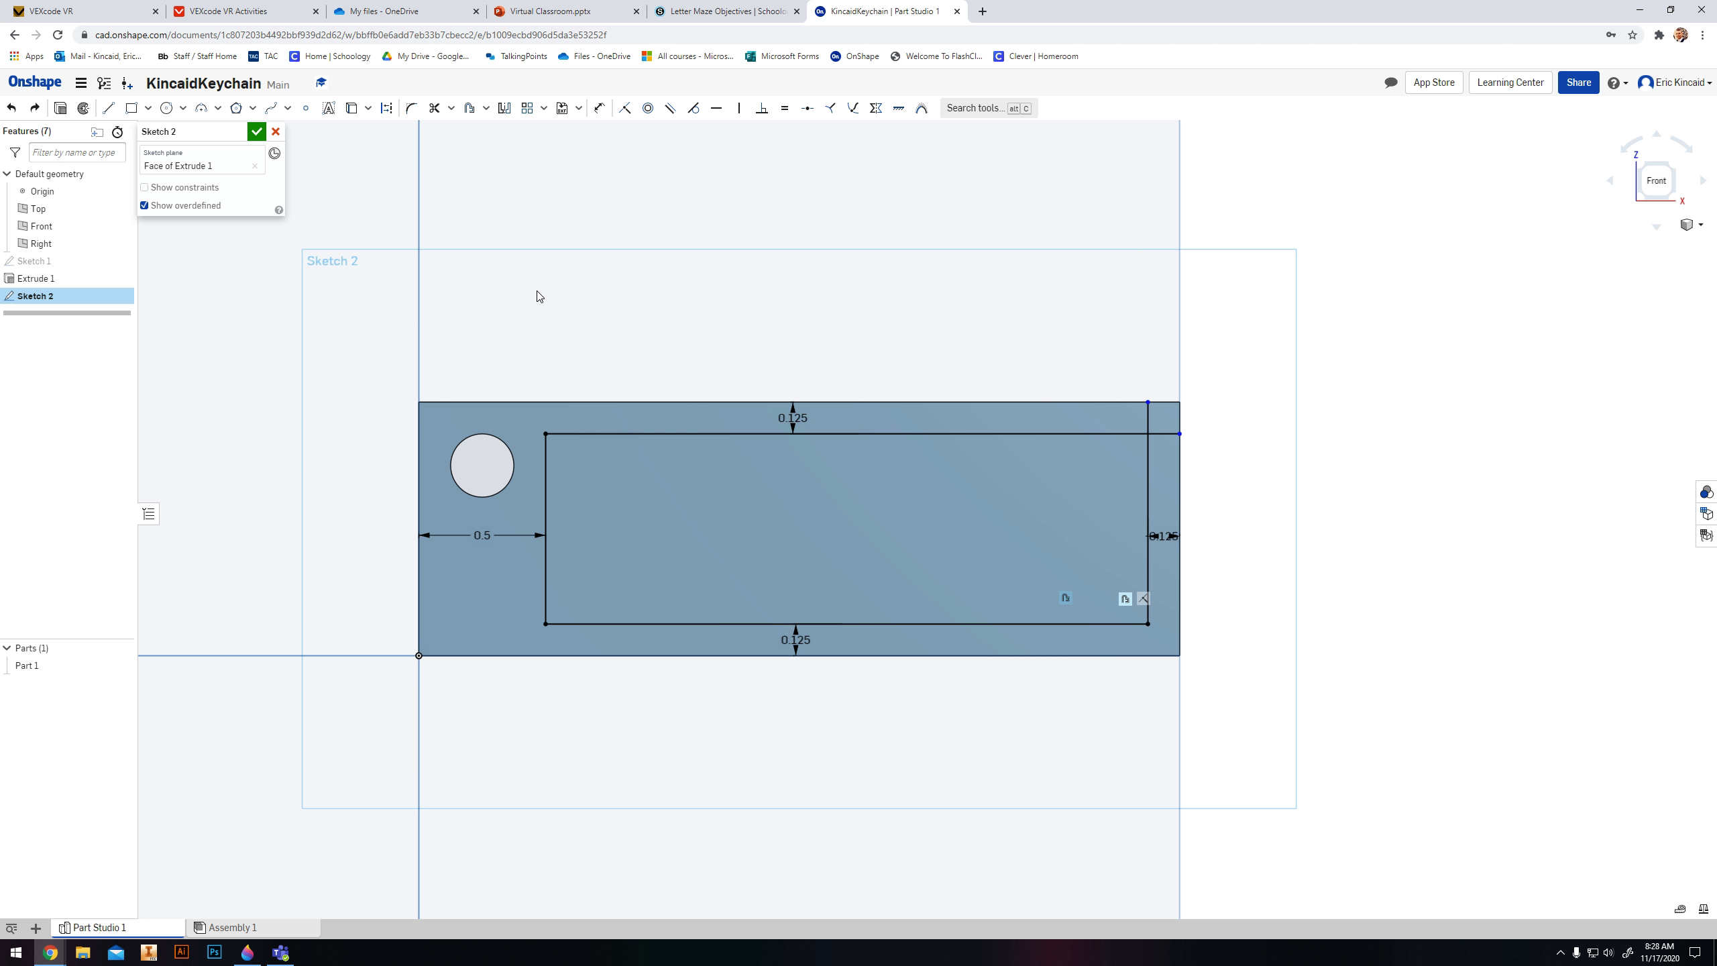
Step: Trim the two overhanging line ends at the inner rectangle's upper-right corner
left_click(437, 109)
left_click(1173, 436)
left_click(1149, 418)
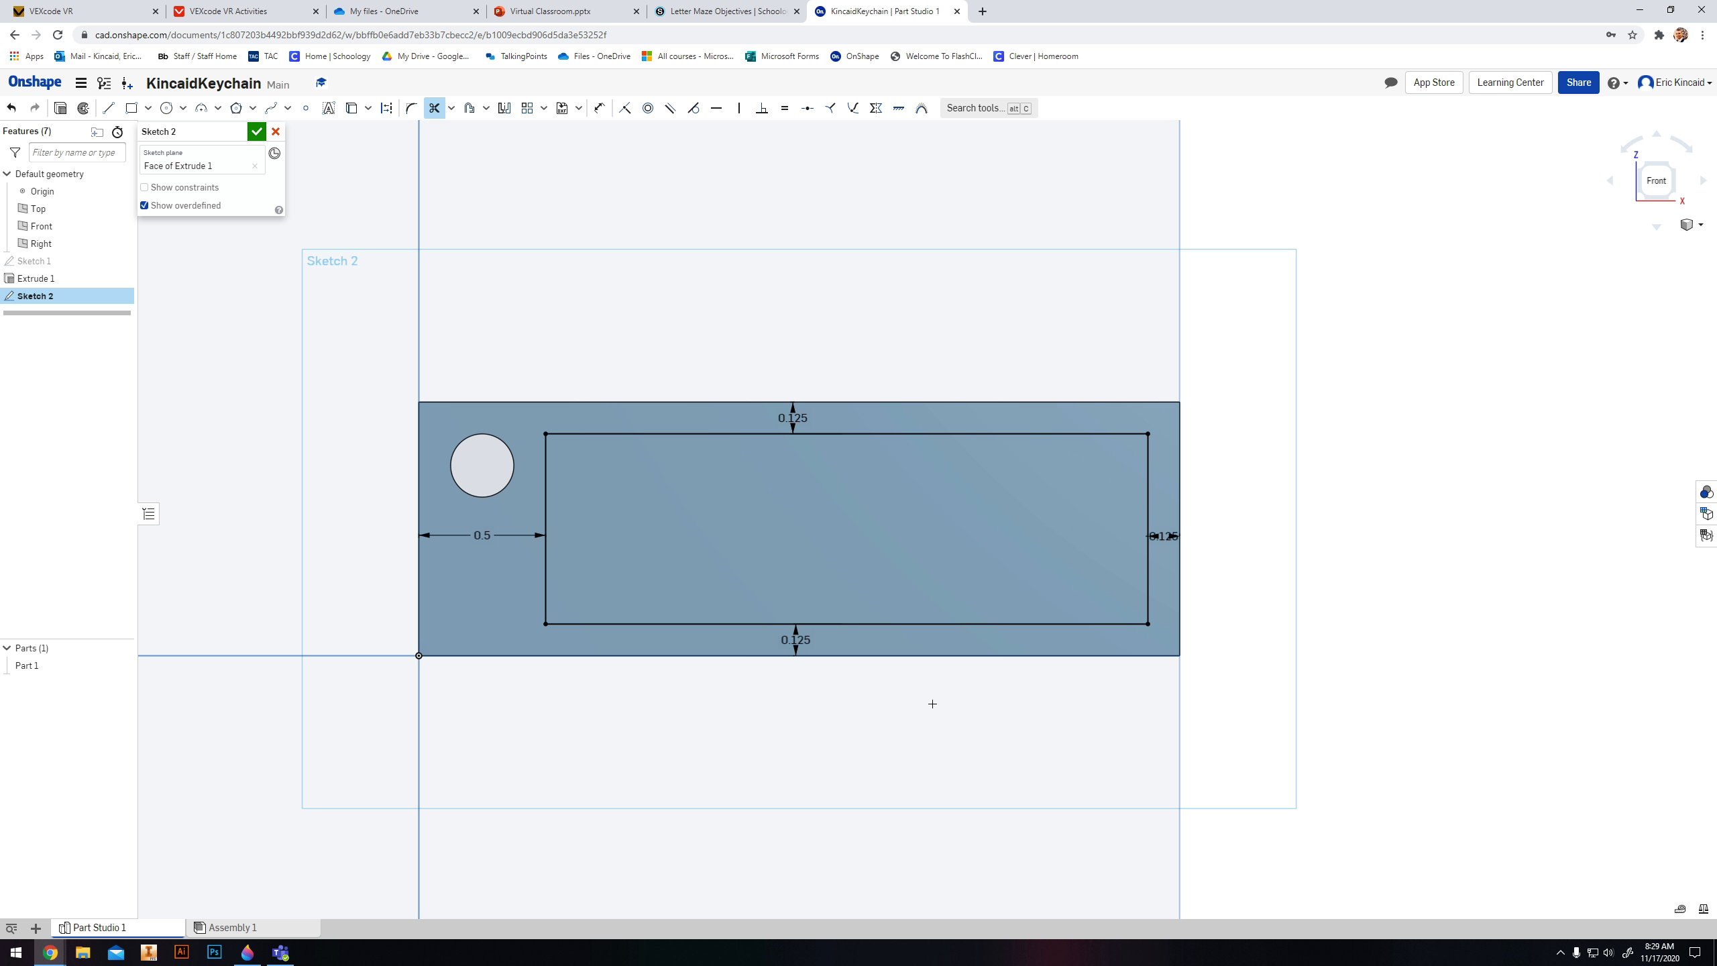
Step: Round all four corners of the inner rectangle with 0.25 in sketch fillets and finish the sketch
left_click(412, 108)
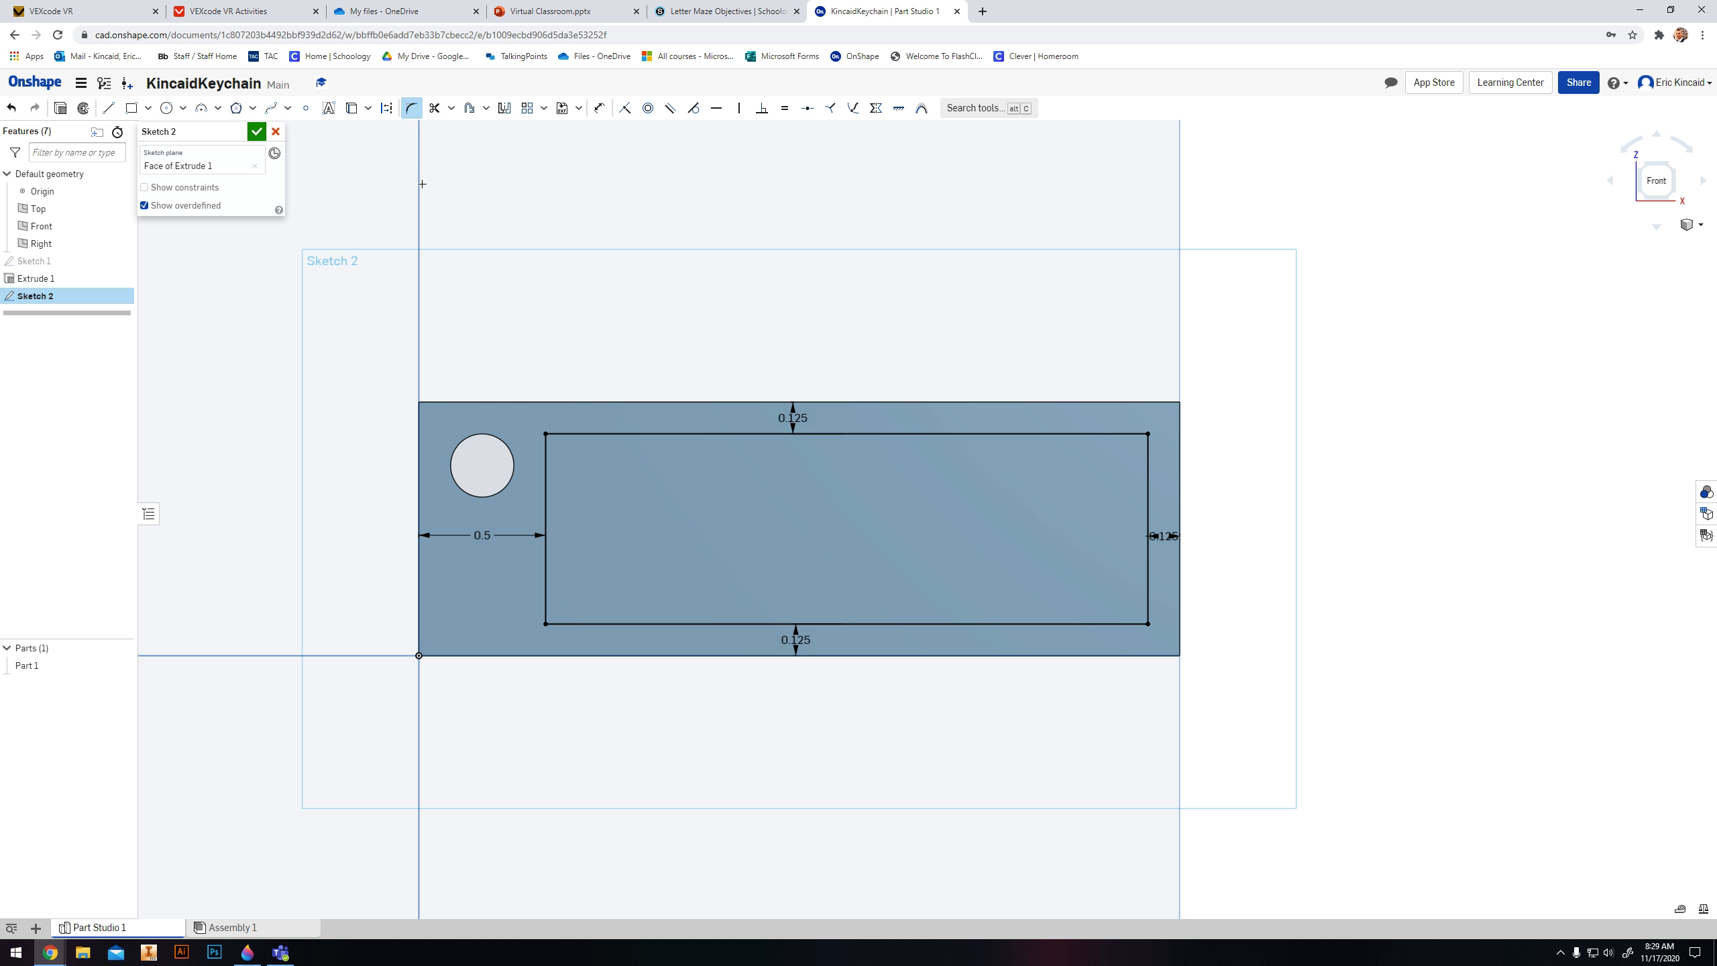
left_click(545, 433)
left_click(1151, 438)
left_click(1148, 625)
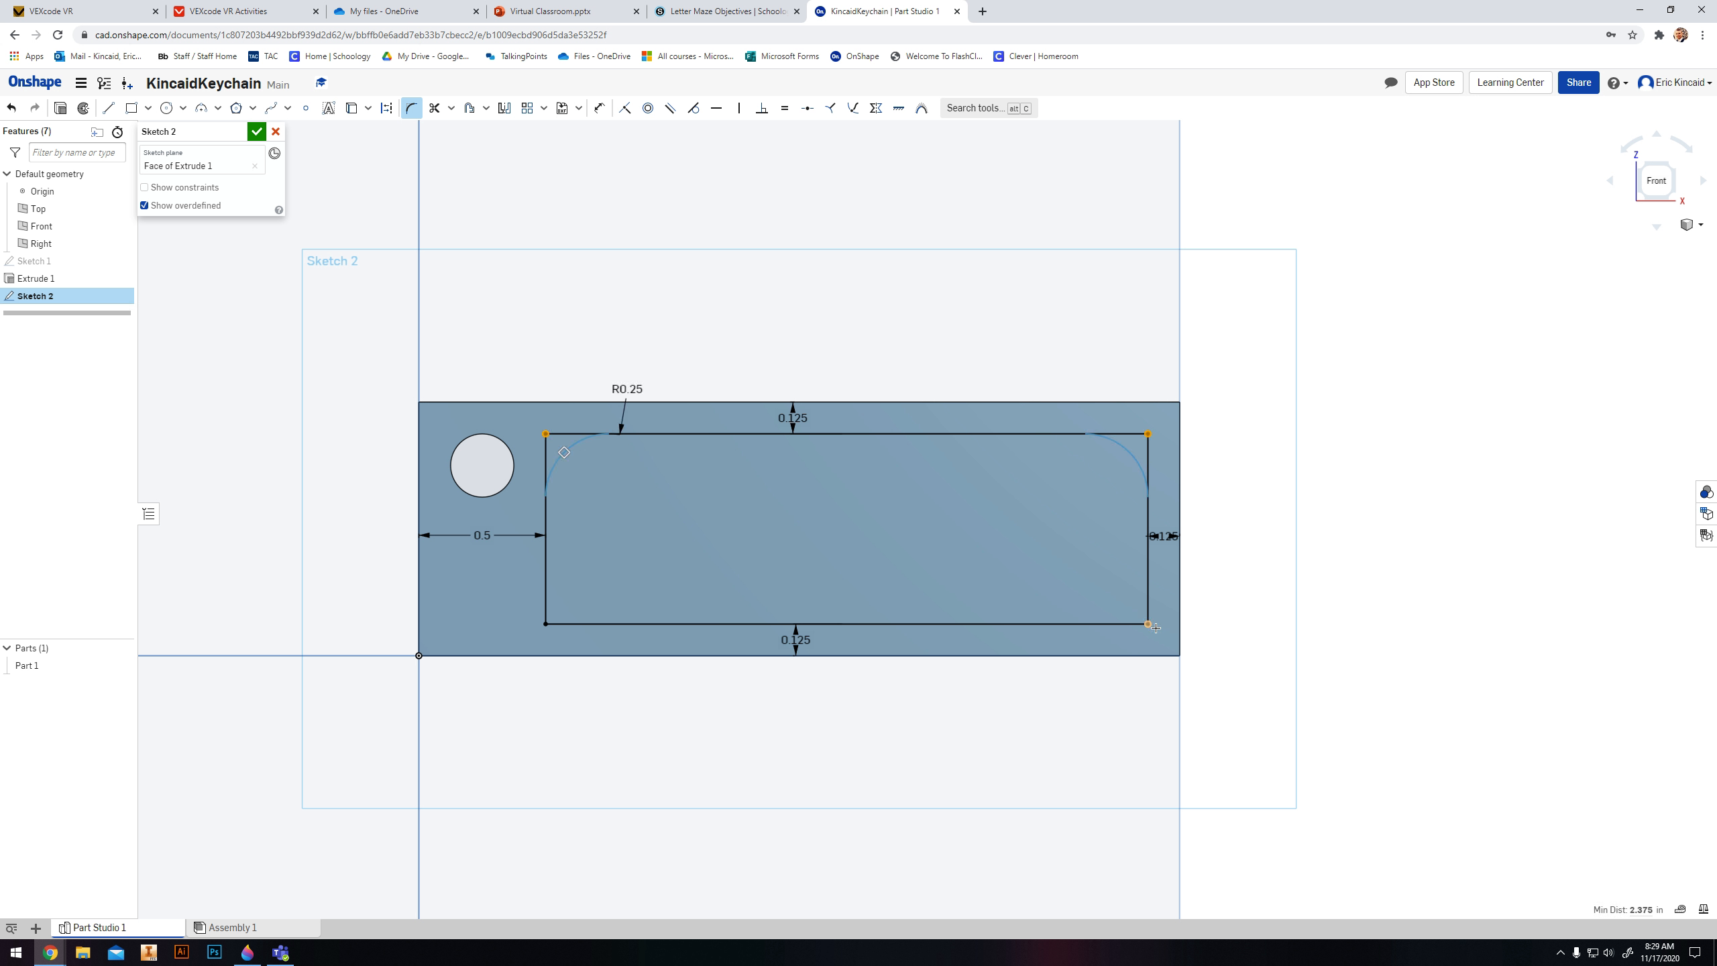
left_click(546, 624)
left_click(257, 132)
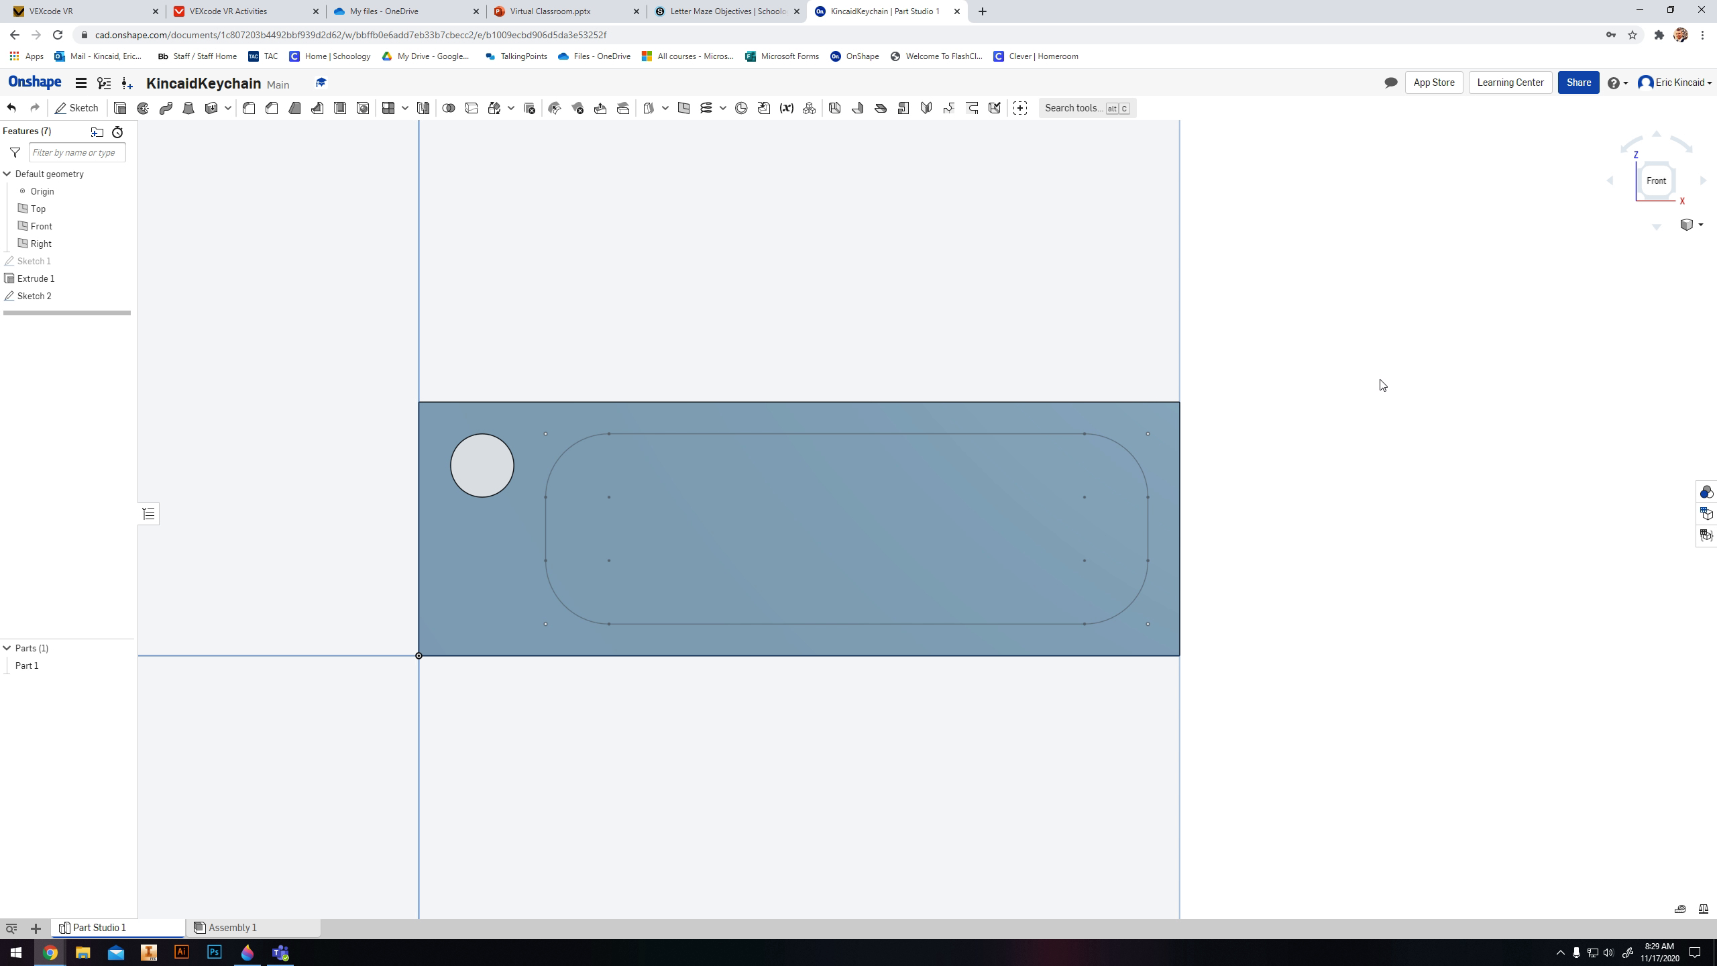
Step: Cut the rounded rectangle into the plate as a pocket with a blind Remove extrude 0.125 in deep
right_click_drag(1375, 379, 1223, 432)
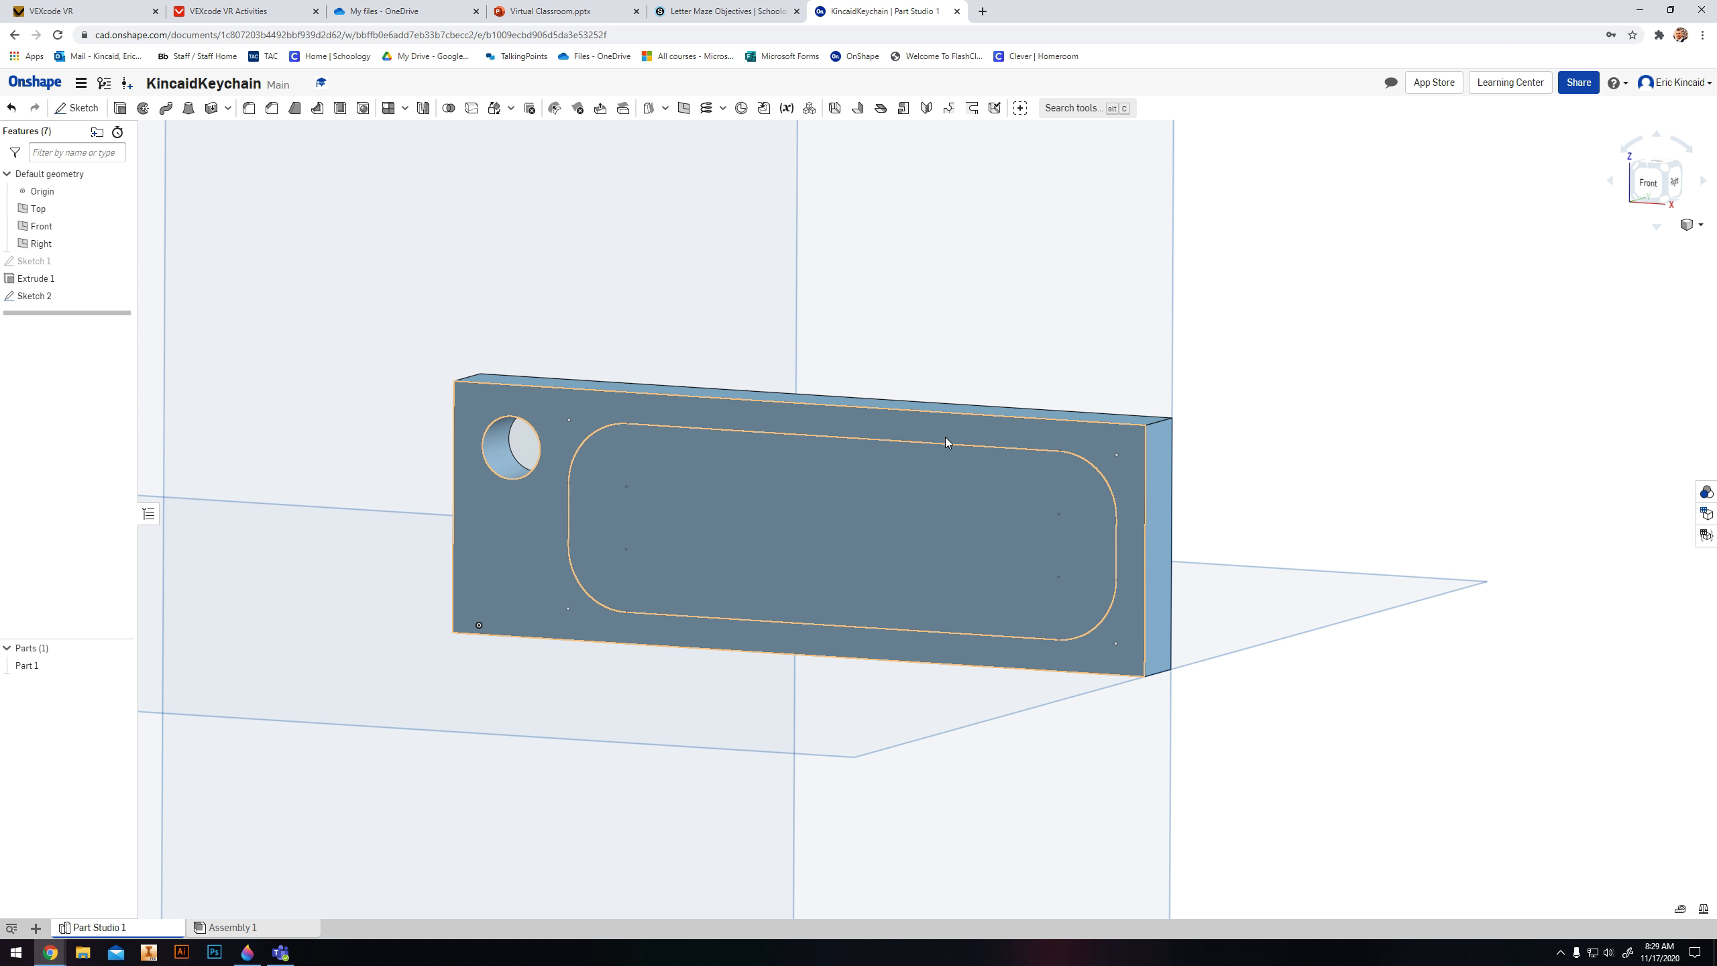
left_click(121, 108)
left_click(663, 521)
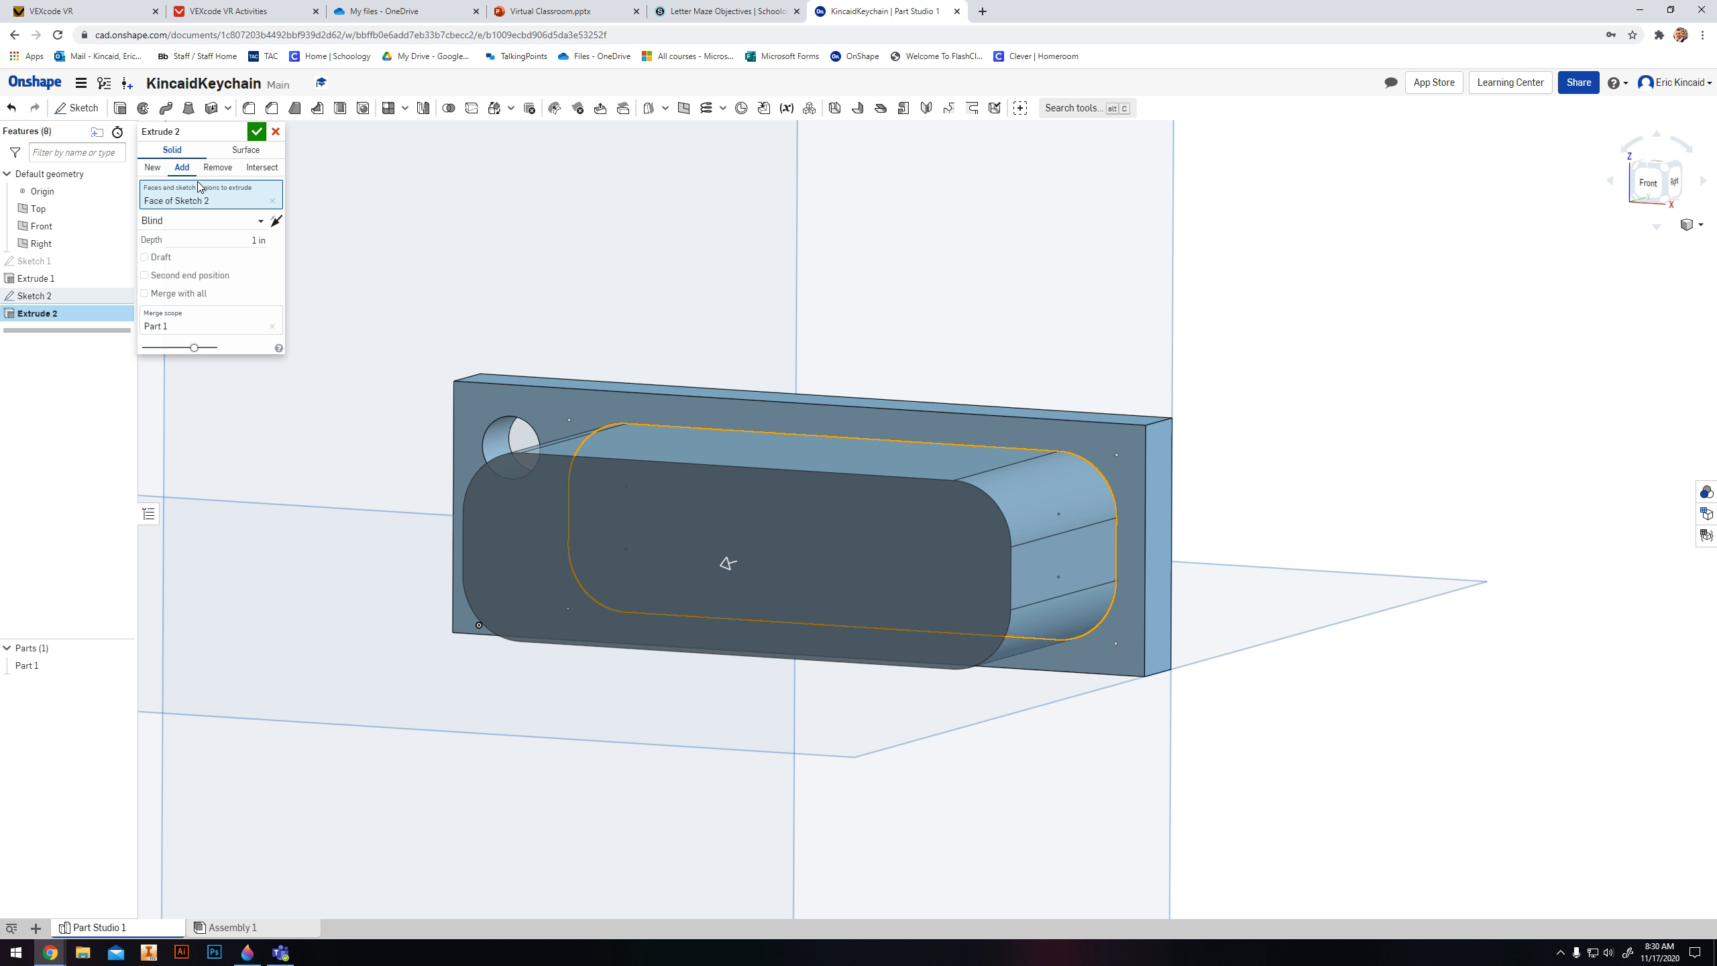
left_click(251, 243)
type("0.125")
left_click(218, 167)
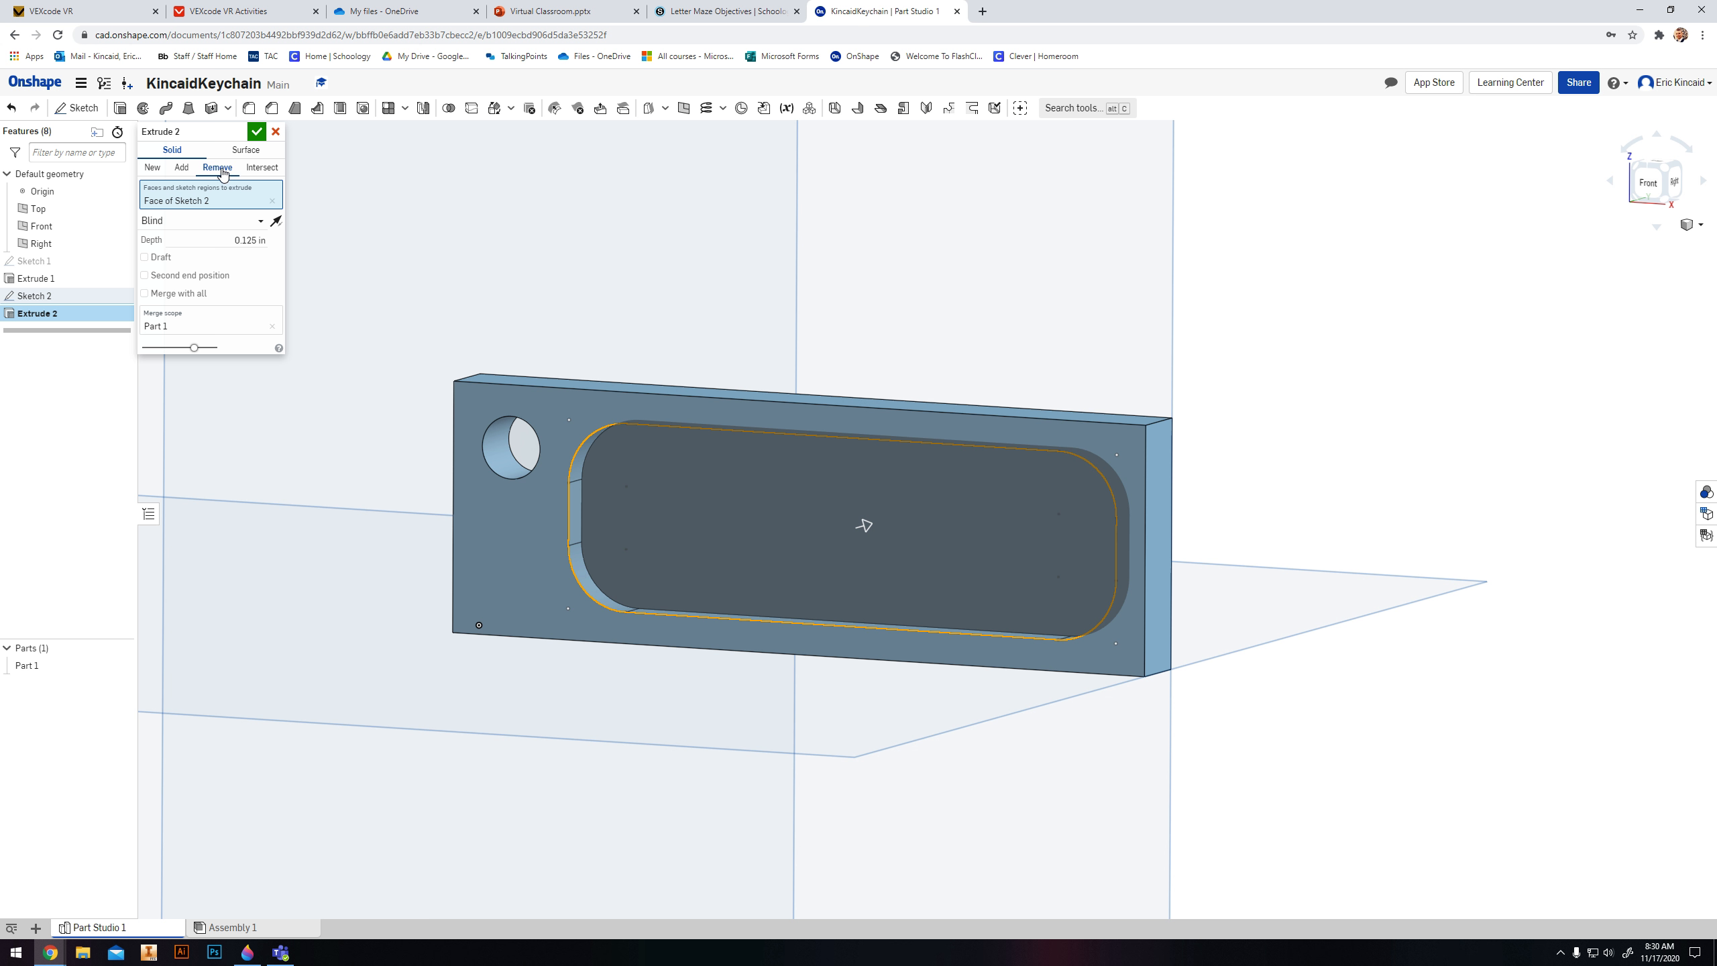
mouse_move(1143, 569)
right_mouse_down()
mouse_move(1104, 569)
mouse_move(1163, 561)
right_mouse_up()
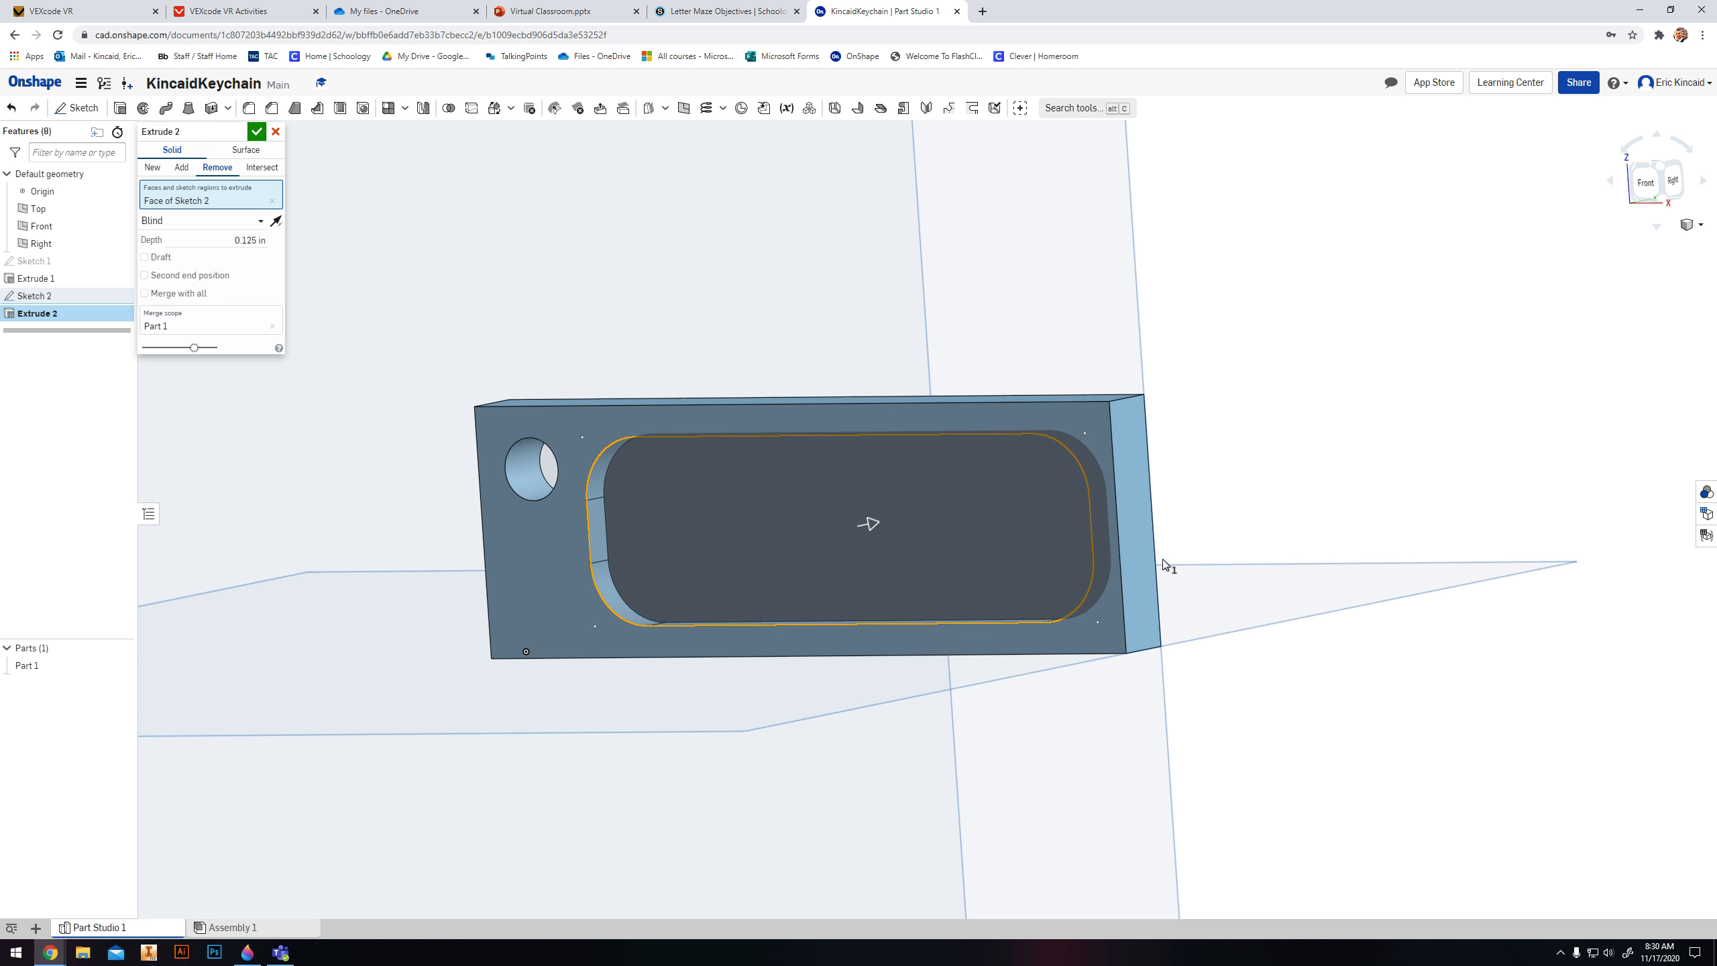
left_click(256, 132)
Step: Fillet the plate's four outer corner edges with a 0.25 in radius
right_click_drag(751, 703, 745, 754)
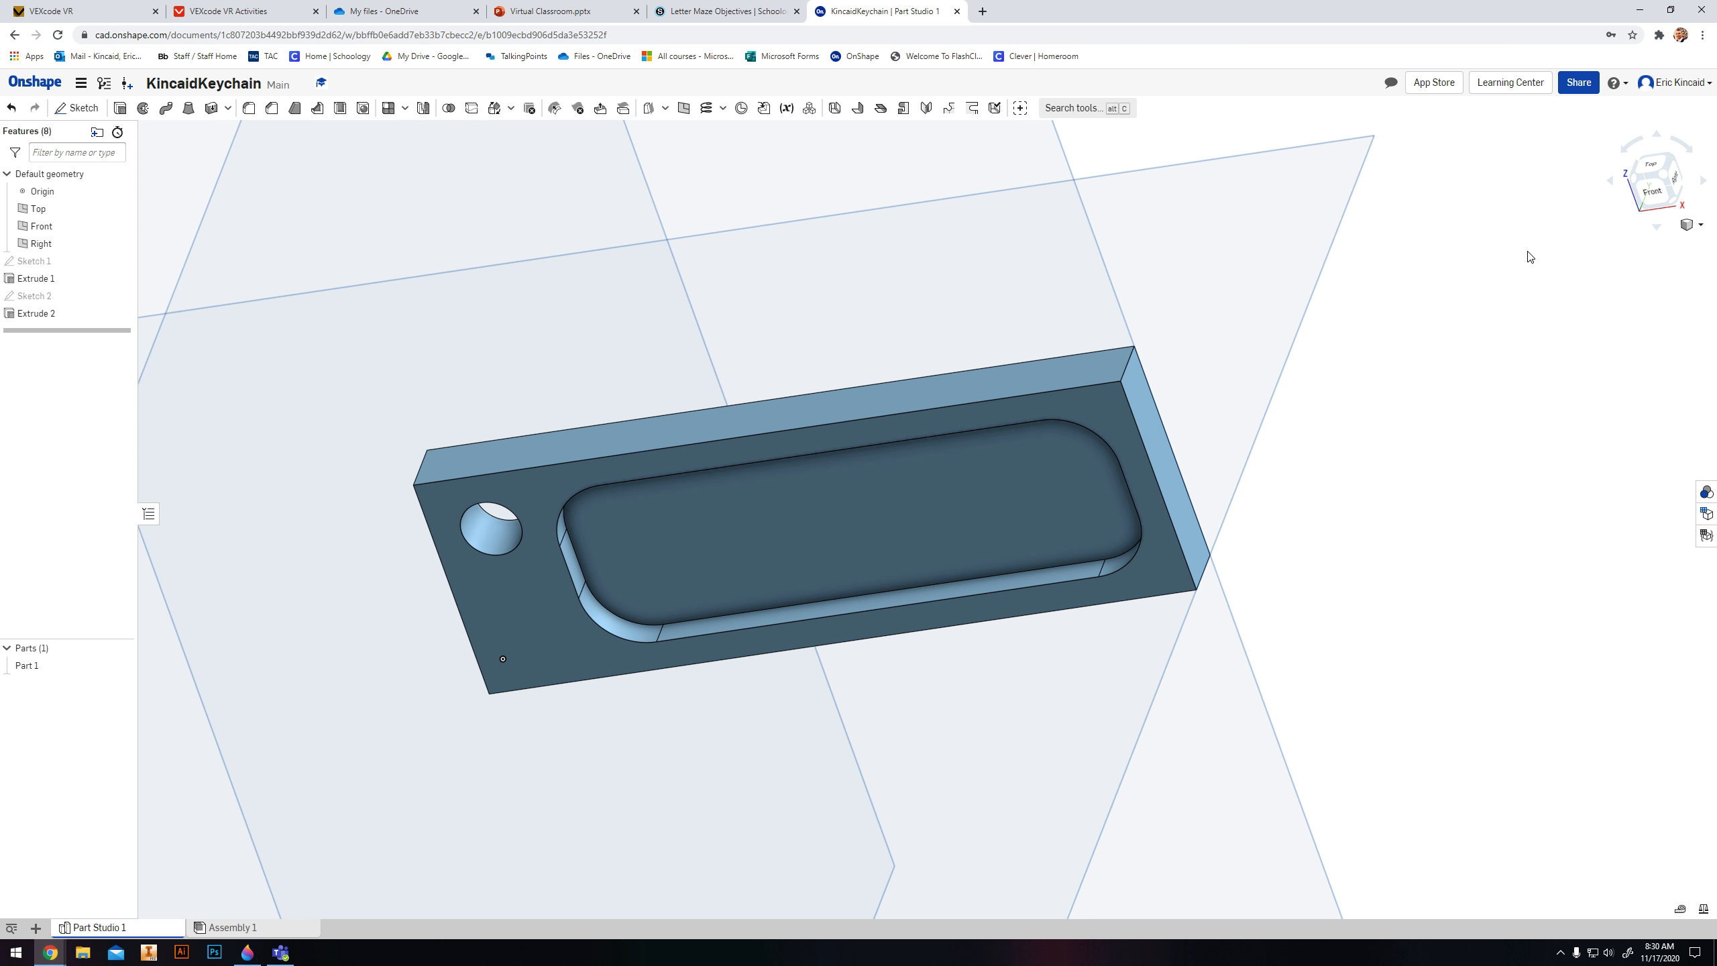
left_click(1661, 173)
scroll(1112, 615, "up", 10)
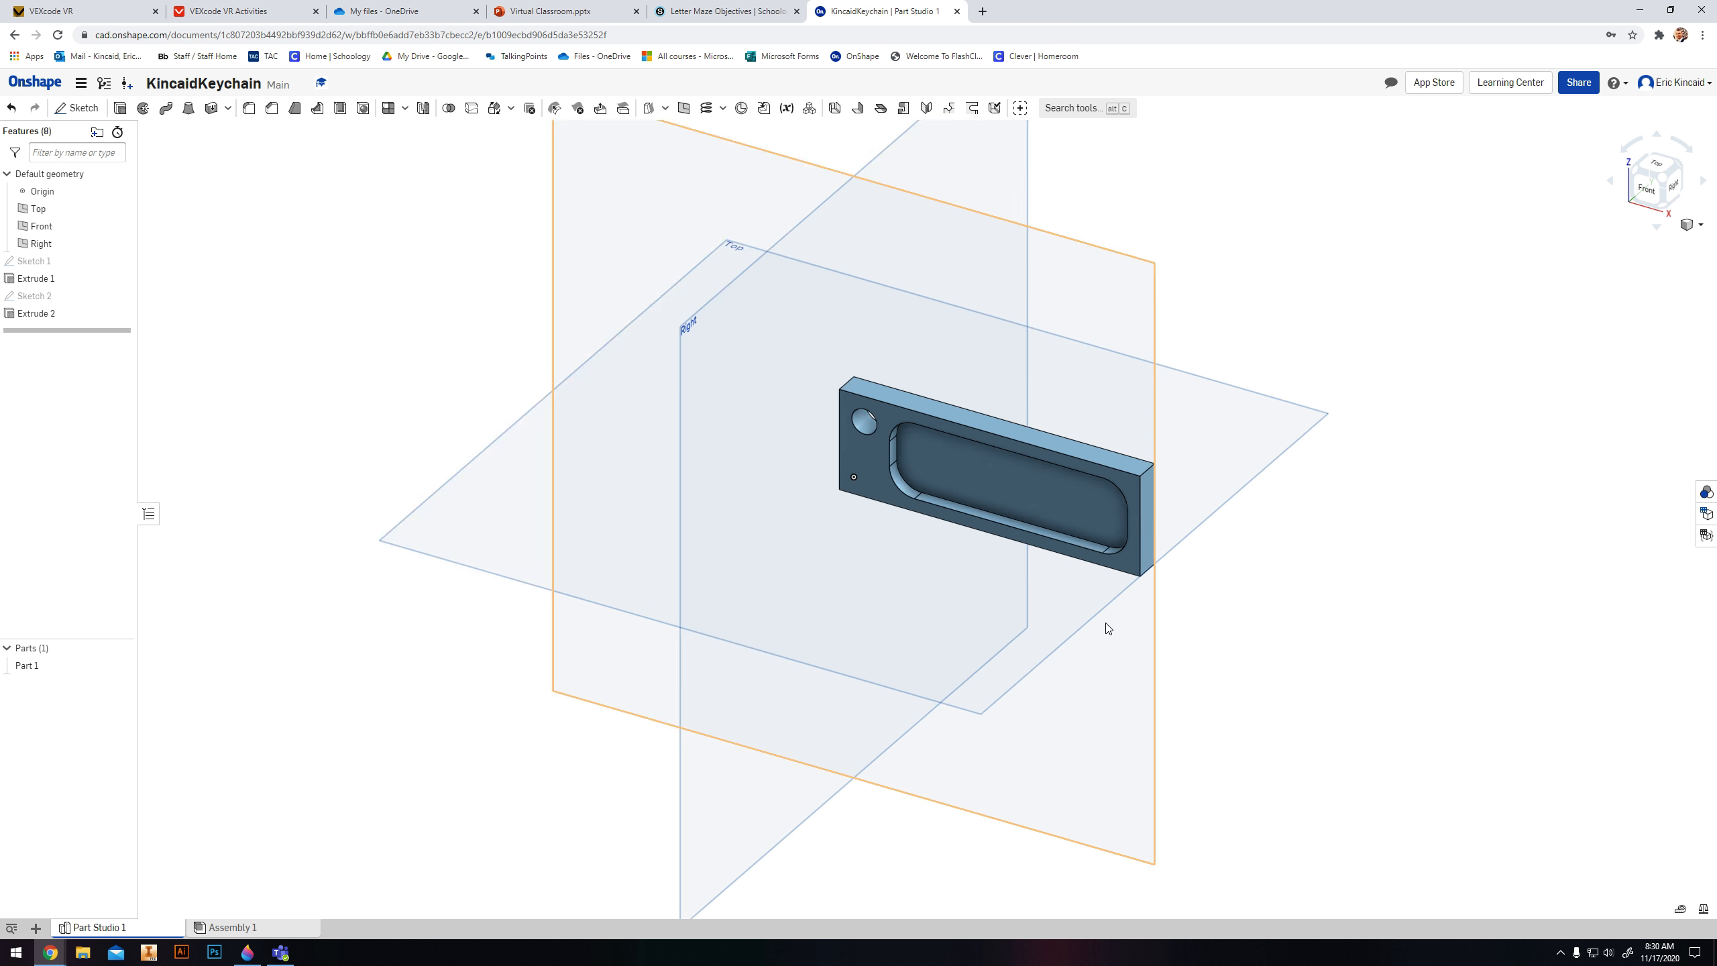
scroll(1062, 723, "down", 2)
left_click(249, 108)
left_click(1172, 464)
left_click(1177, 660)
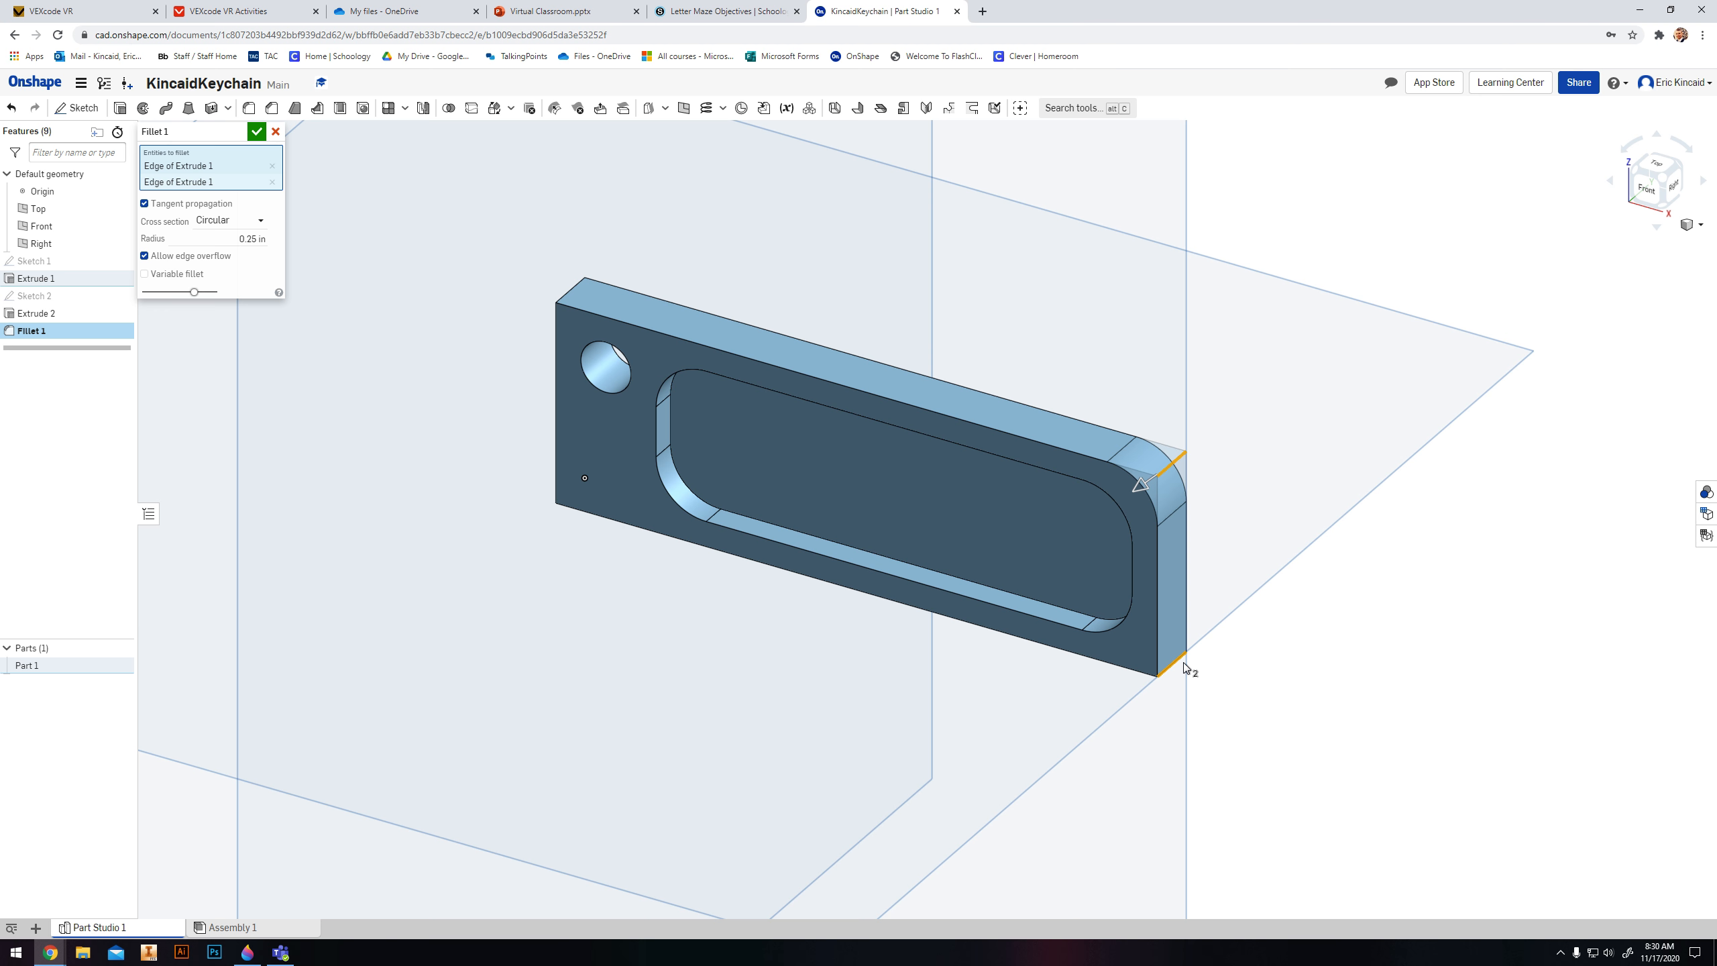
left_click(569, 295)
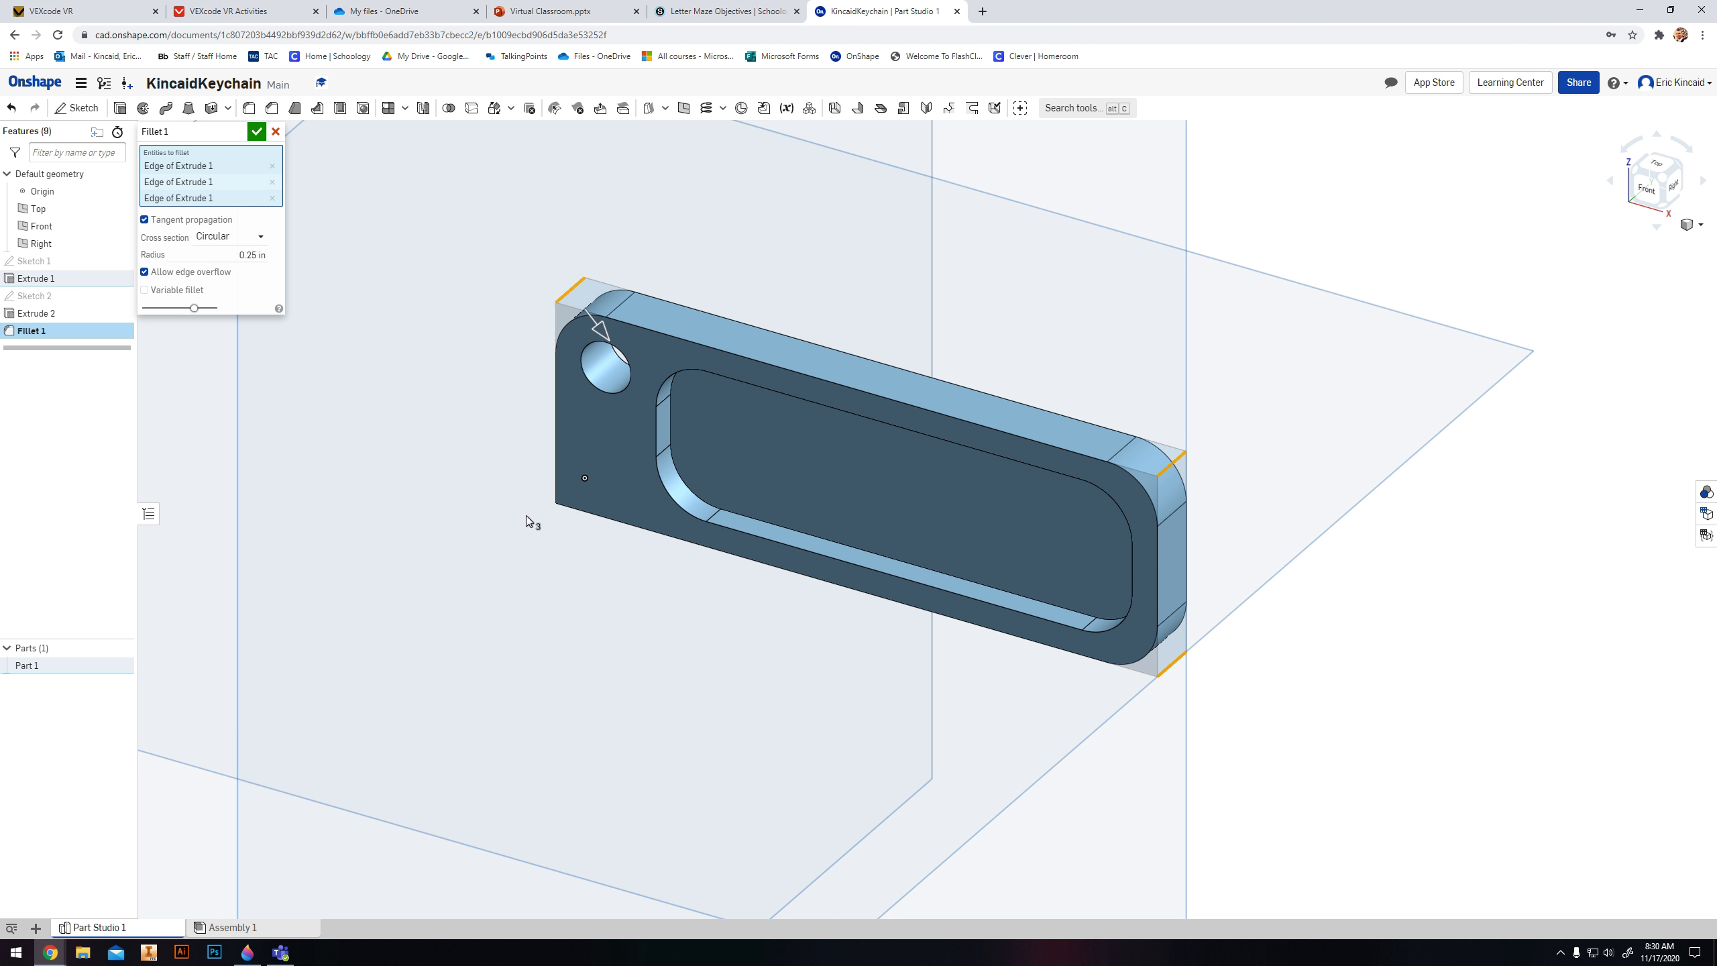
right_click_drag(529, 518, 500, 481)
left_click(499, 480)
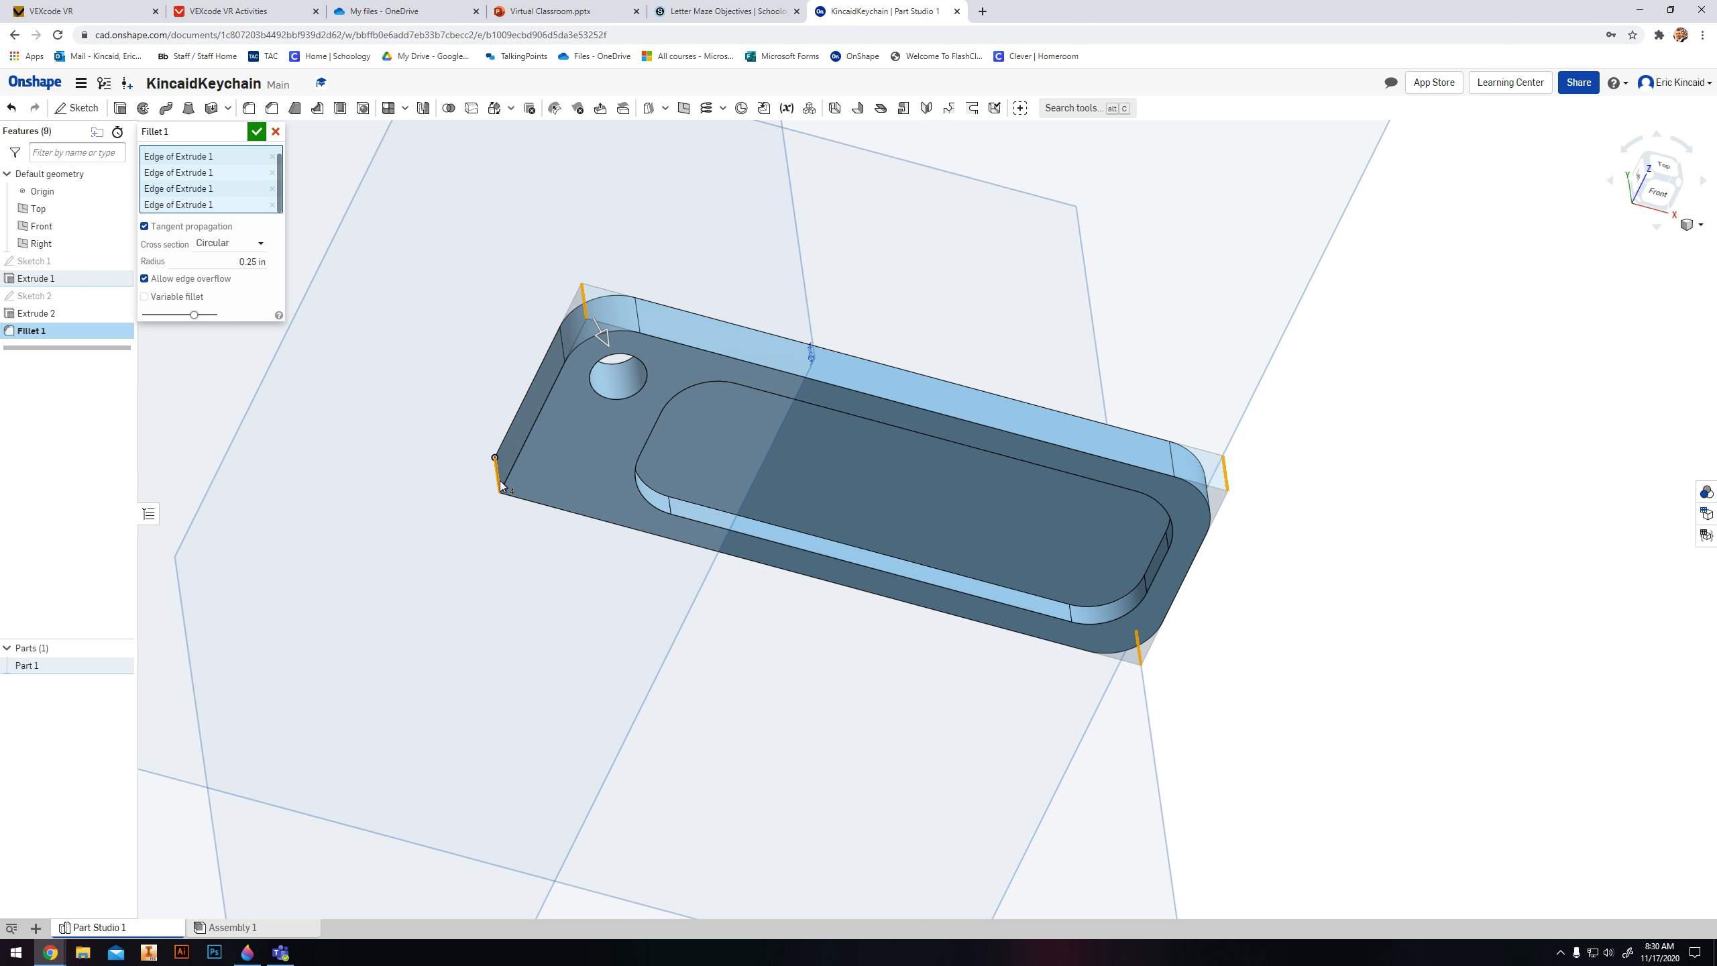
left_click(257, 131)
left_click(1679, 181)
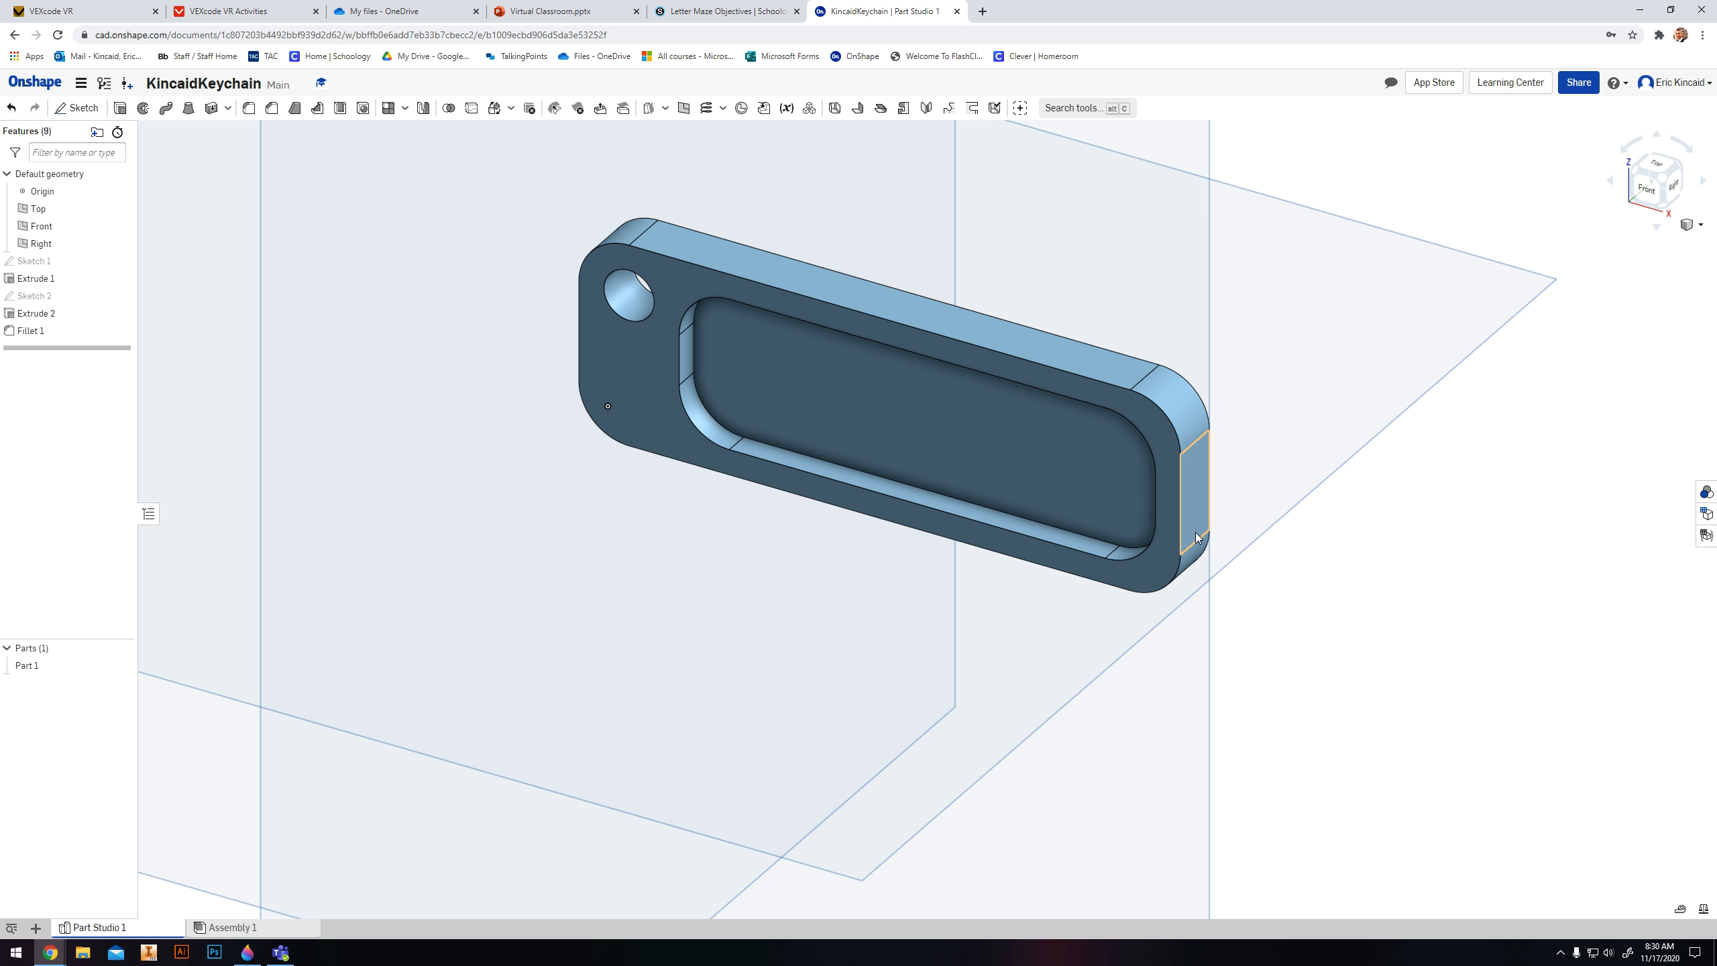
Step: Start a new sketch on the floor face of the rounded pocket
right_click_drag(1200, 740, 1220, 691)
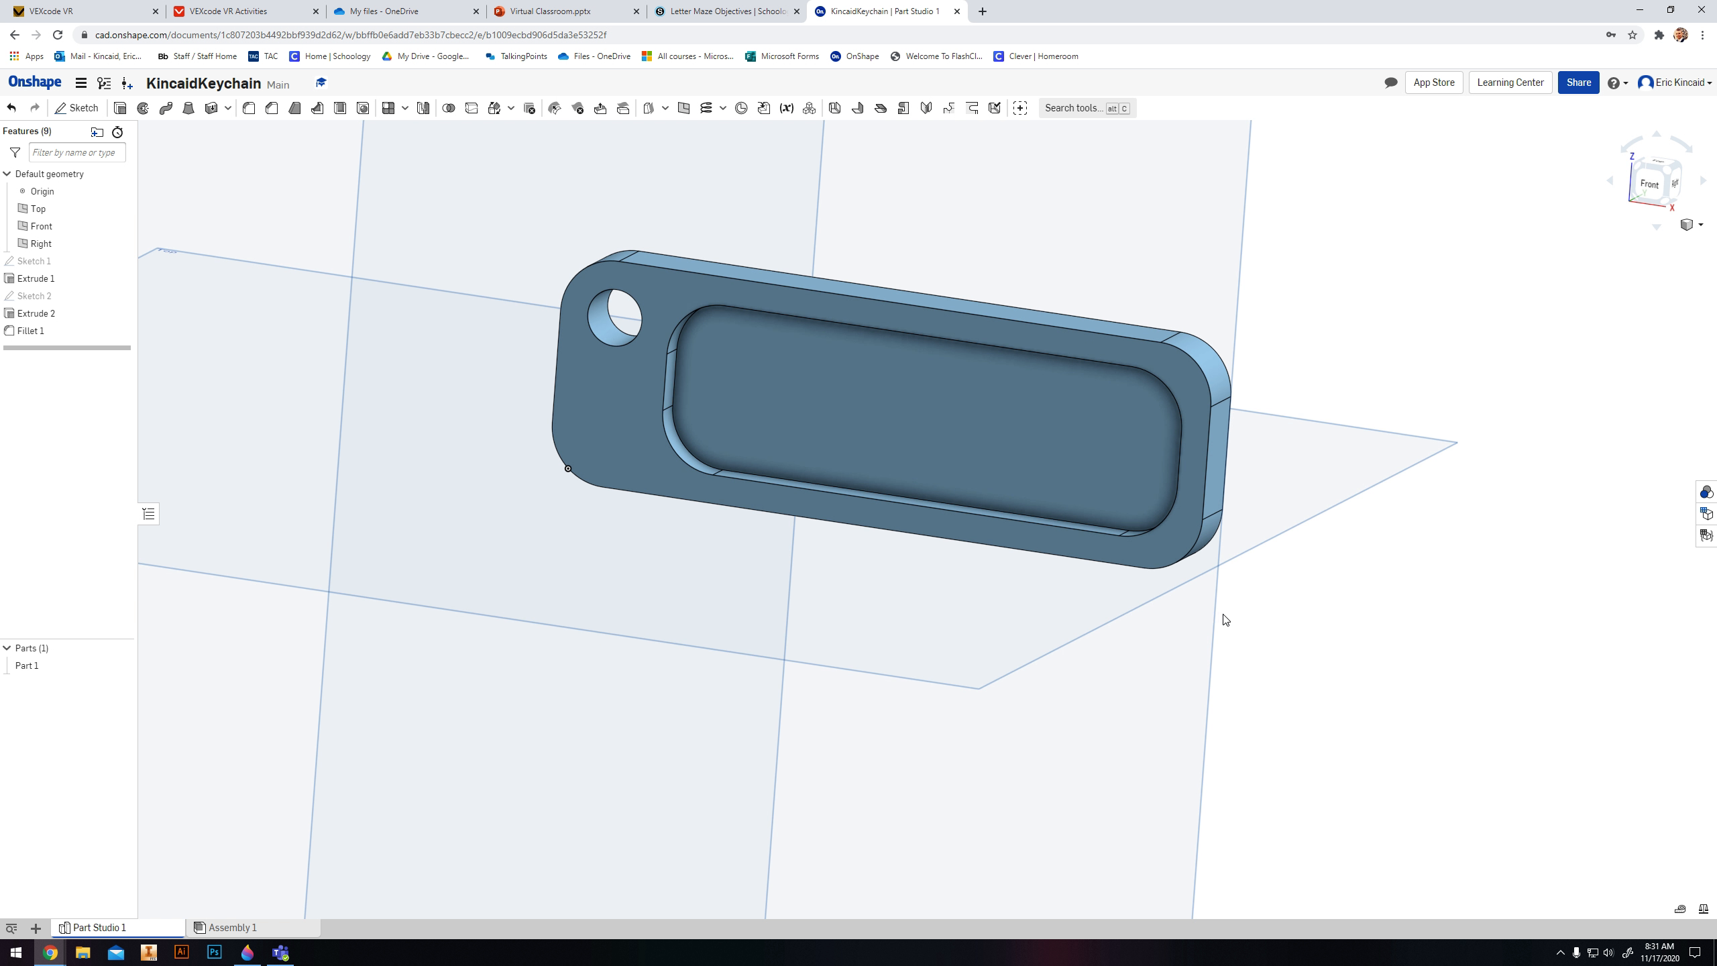
right_click_drag(1173, 580, 1135, 595)
left_click(77, 108)
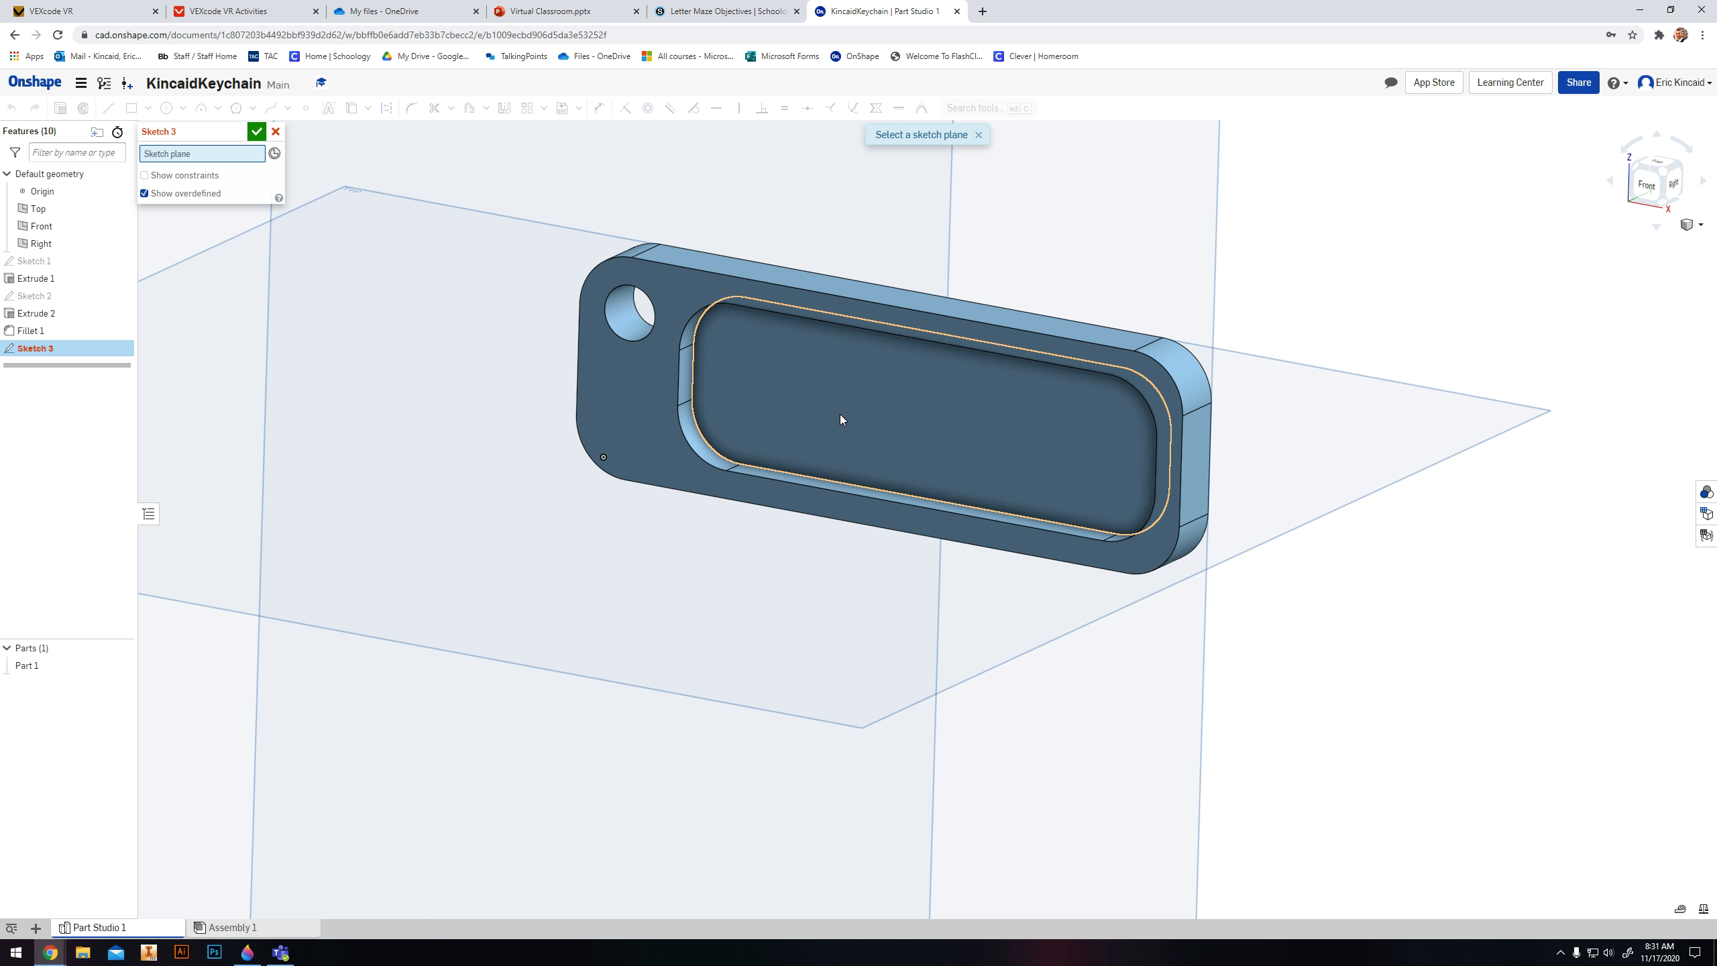
left_click(889, 396)
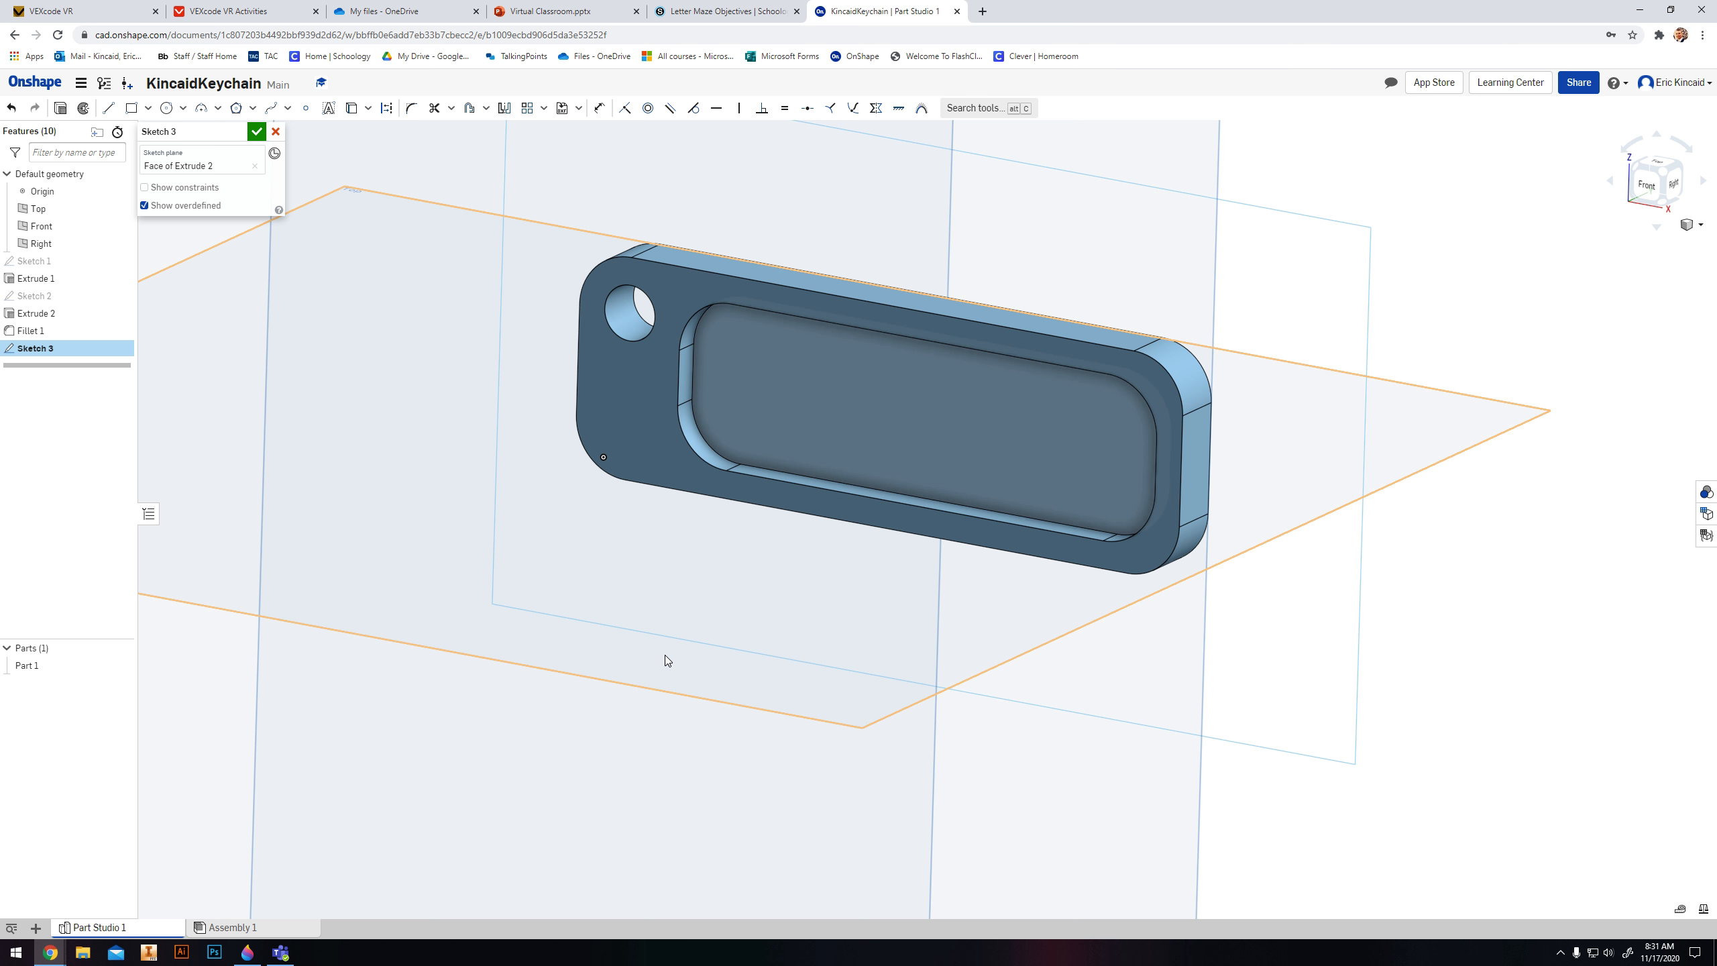
Step: Add sketch text across the pocket floor reading the owner's surname in capital letters
right_click_drag(767, 610, 811, 542)
left_click(332, 110)
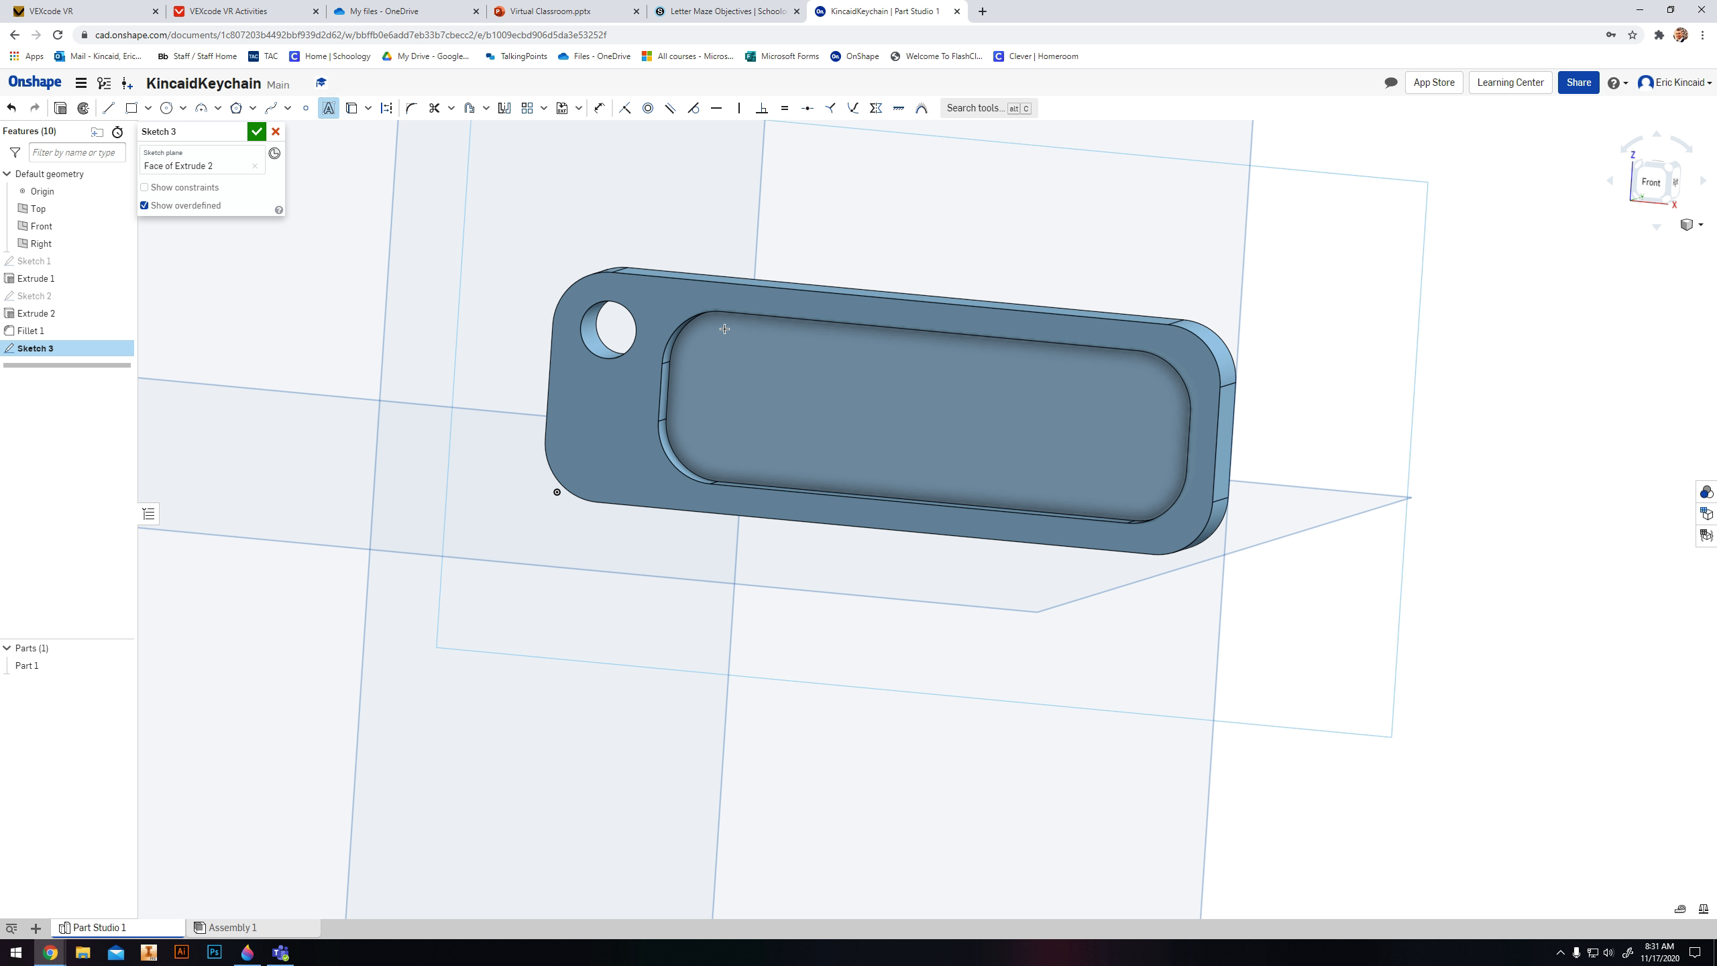
left_click_drag(857, 455, 1143, 512)
mouse_move(1142, 512)
left_mouse_down()
mouse_move(1137, 526)
mouse_move(1194, 480)
mouse_move(1193, 453)
mouse_move(1147, 506)
left_mouse_up()
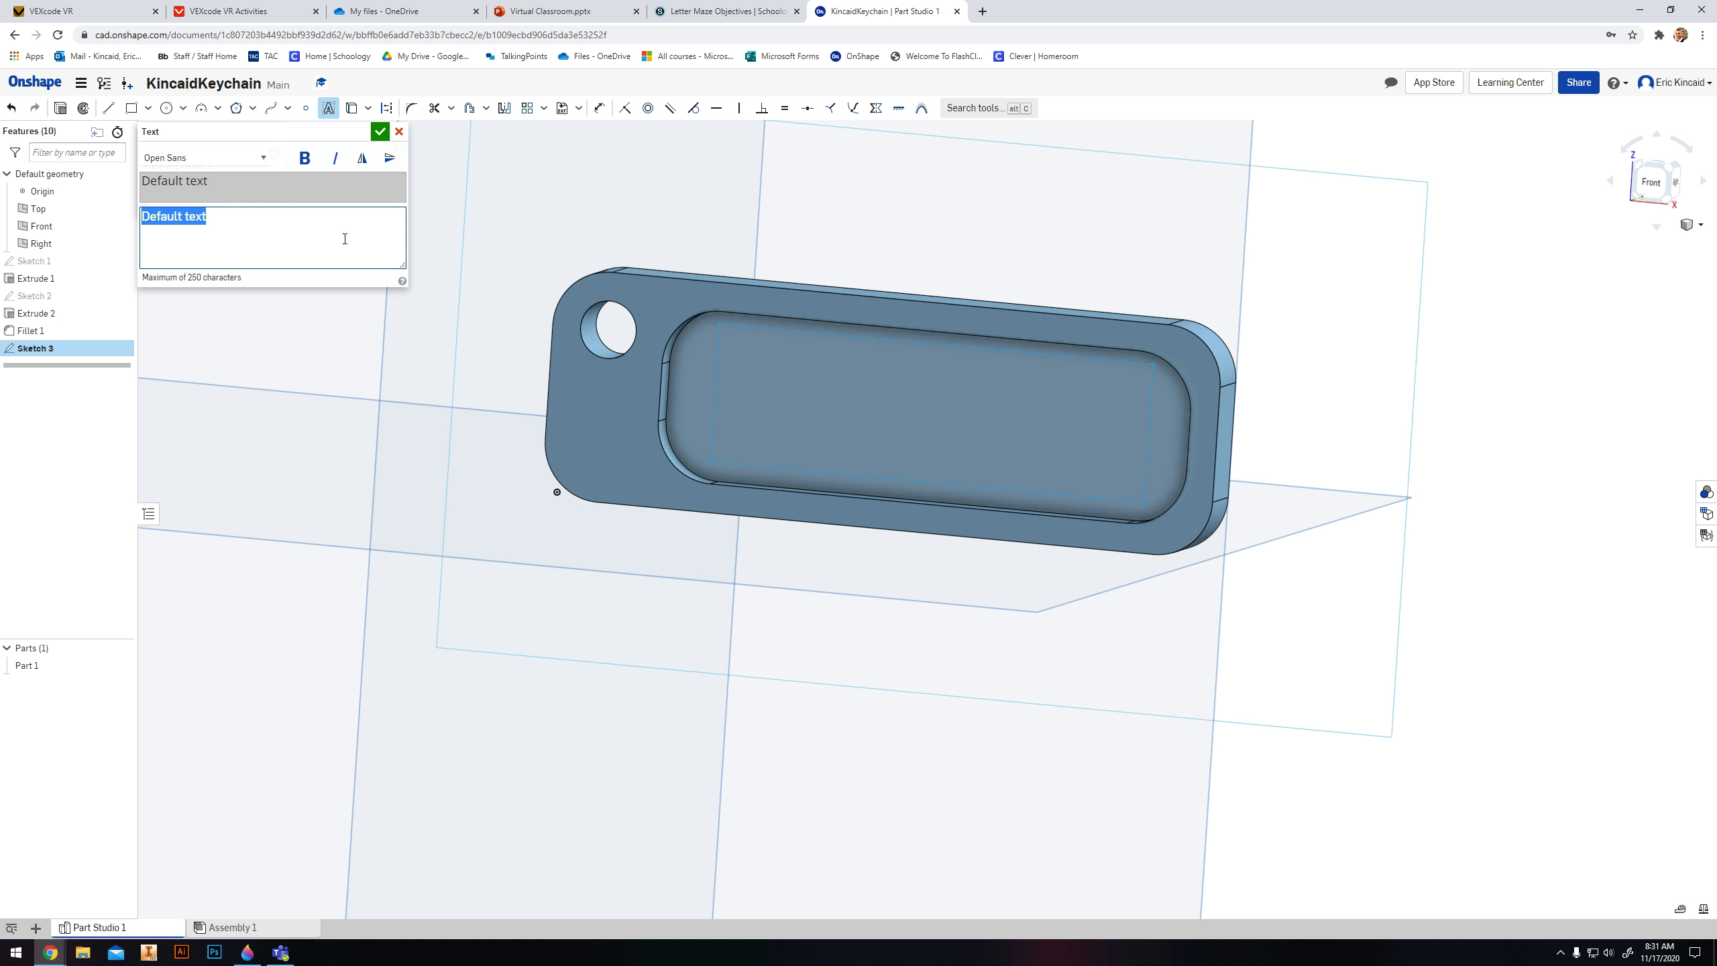
type("KINCAID")
left_click(380, 133)
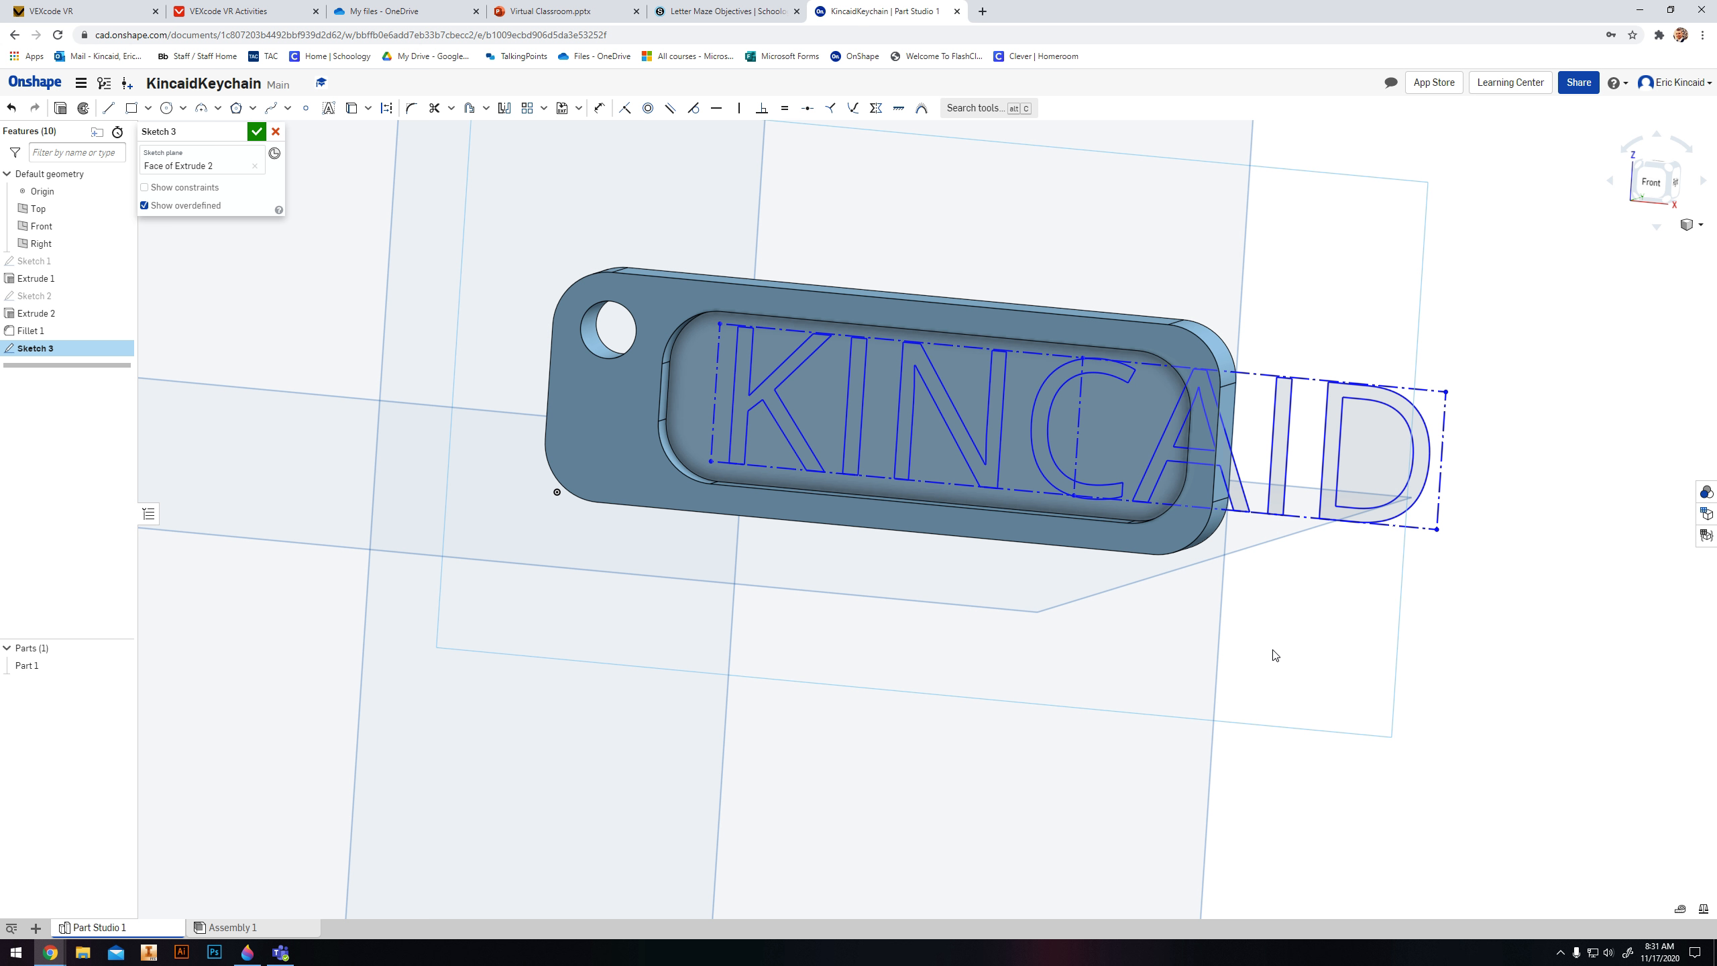
Step: Shift the surname text slightly towards the keyring hole and dimension its frame to a width of 2.5 in
scroll(1235, 589, "down", 1)
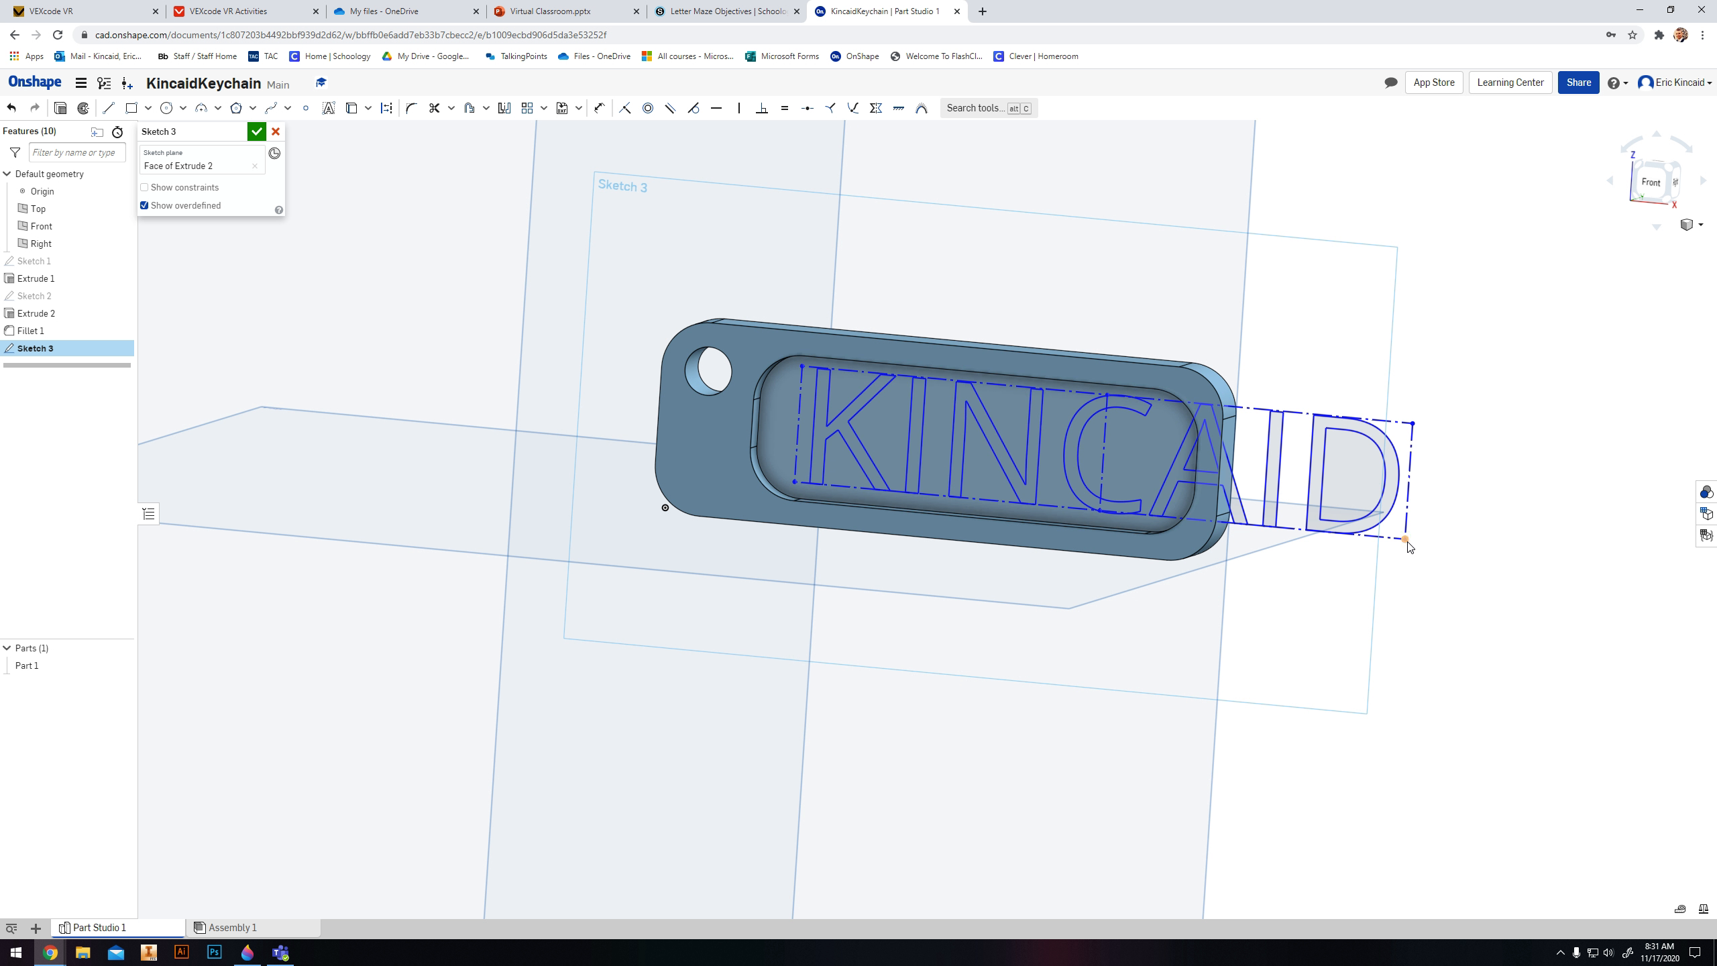
mouse_move(1407, 541)
left_mouse_down()
mouse_move(1233, 528)
mouse_move(1391, 545)
left_mouse_up()
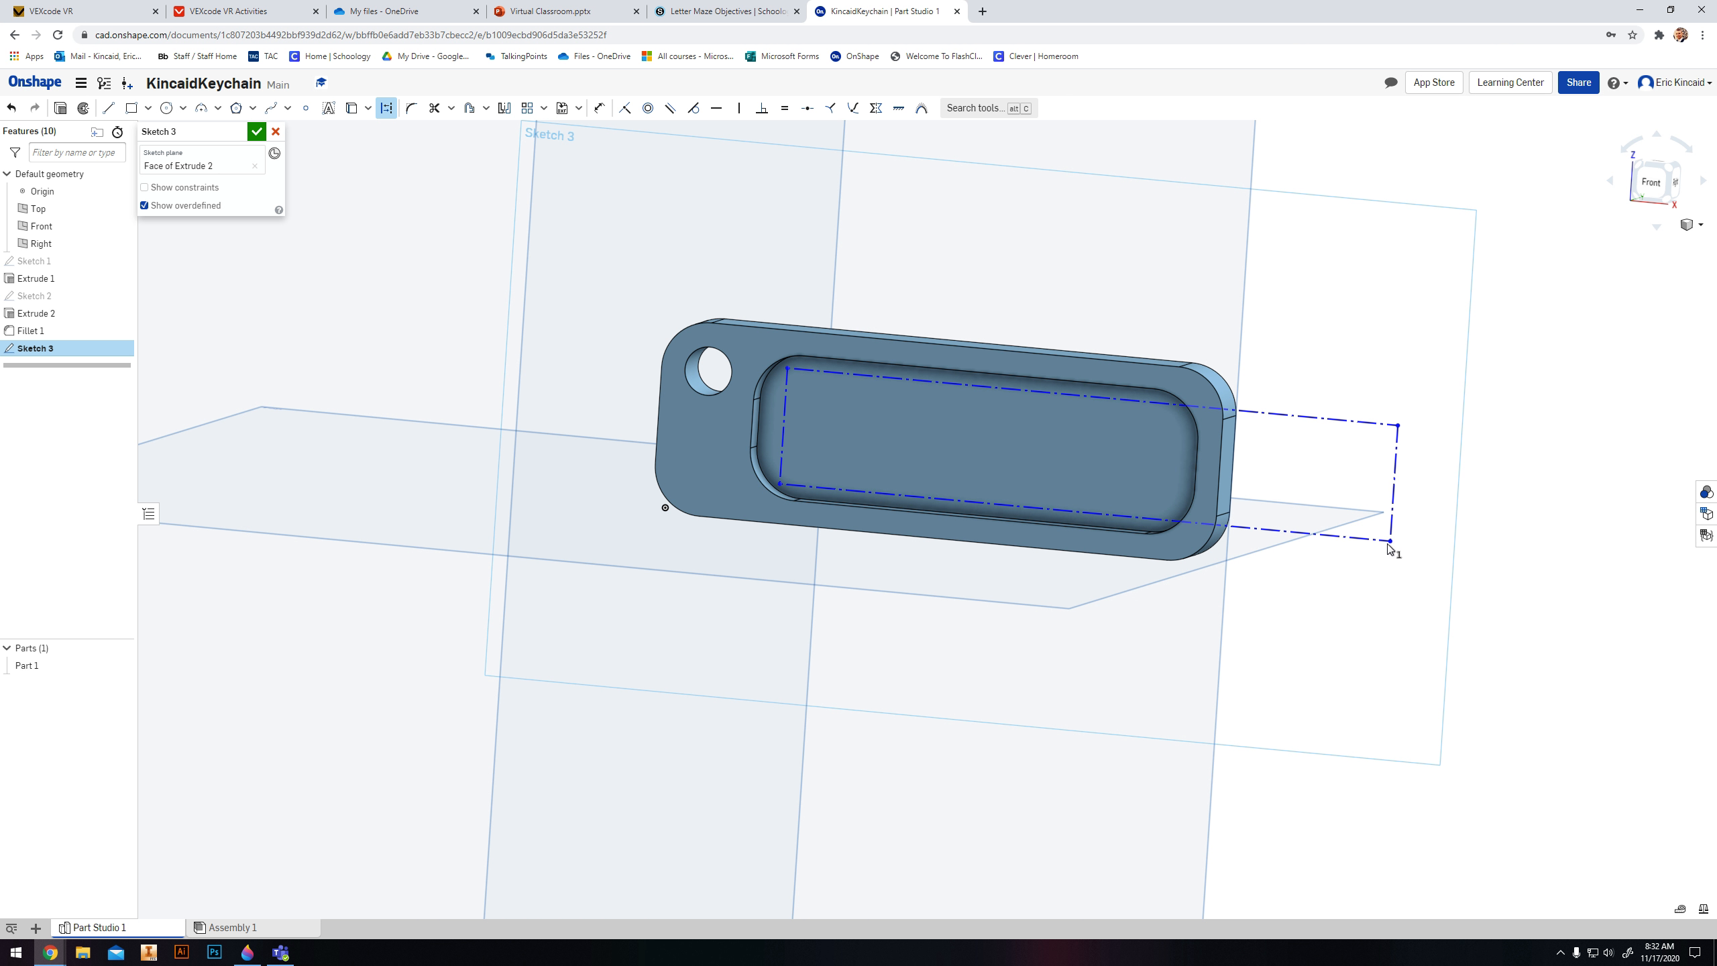
left_click_drag(1398, 426, 1386, 420)
left_click(600, 108)
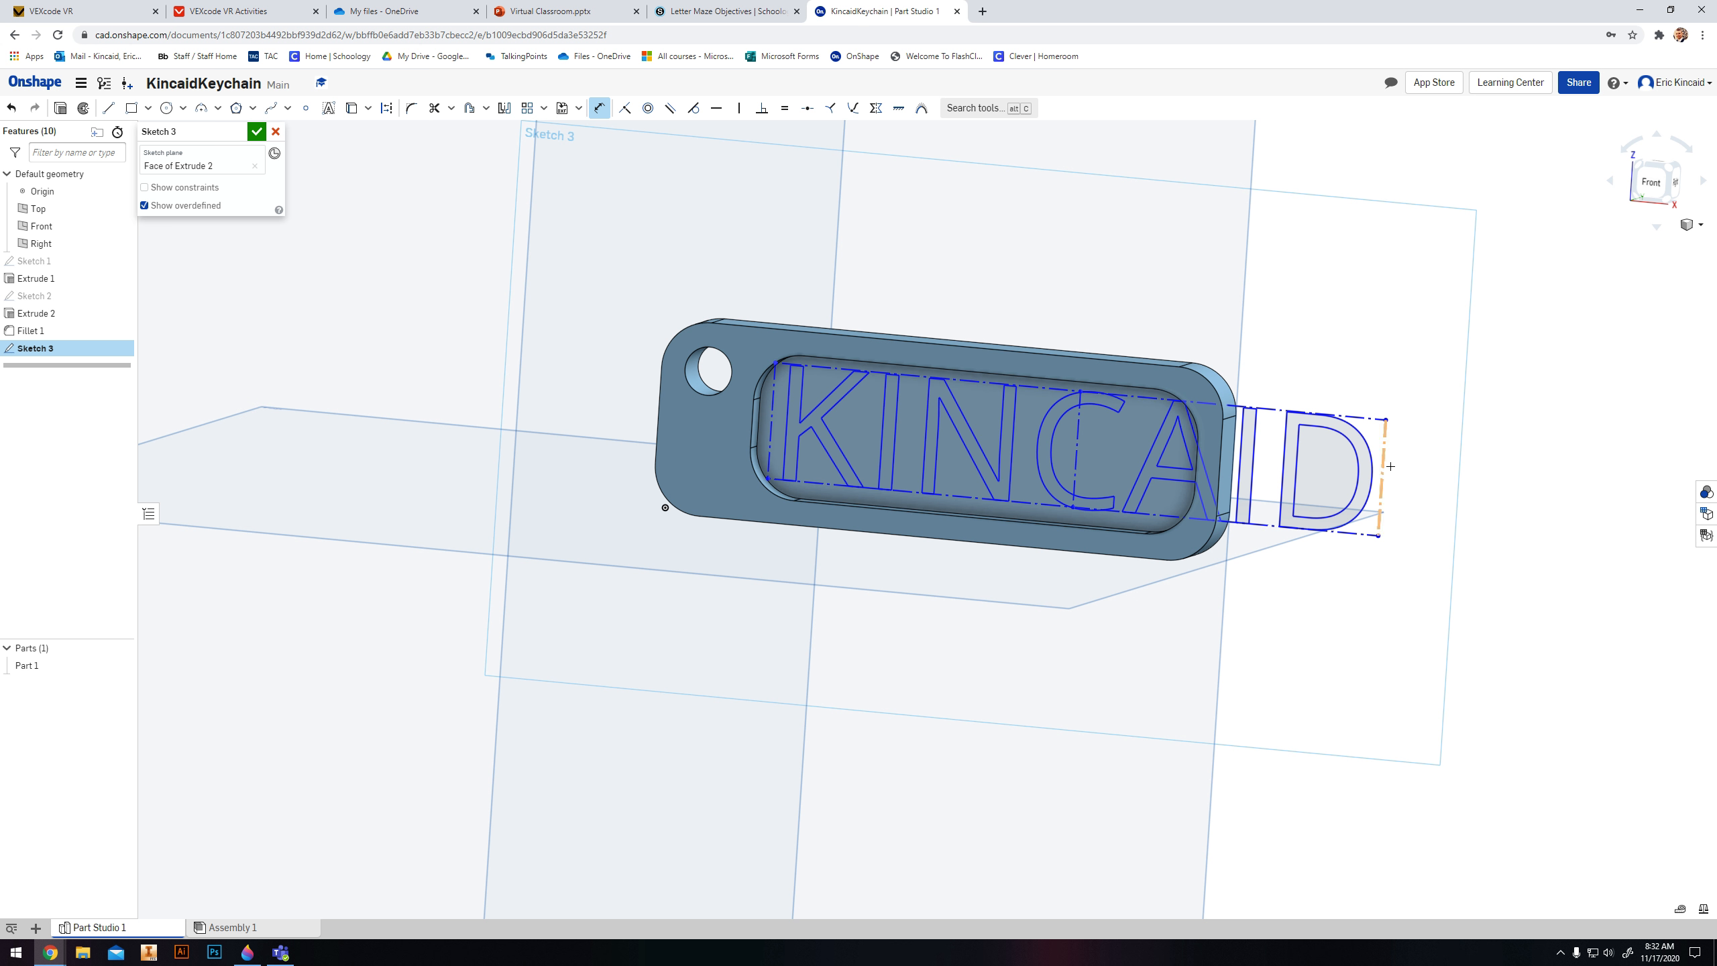
left_click(1203, 411)
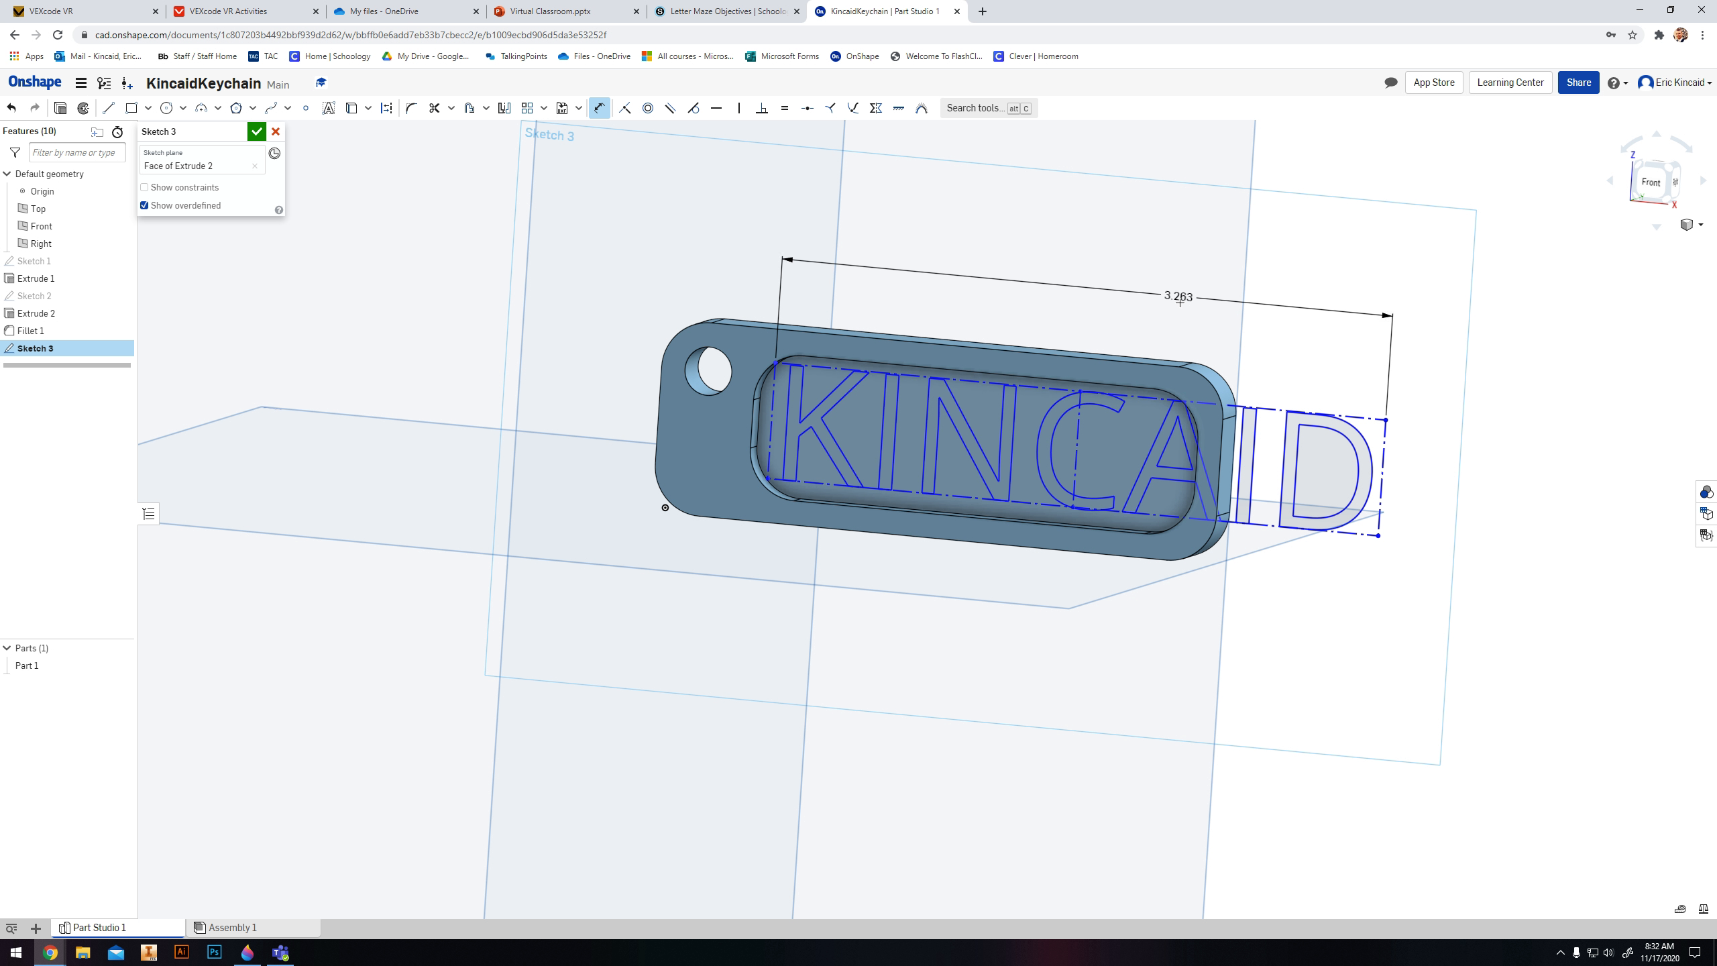
left_click(1158, 299)
type("2.5")
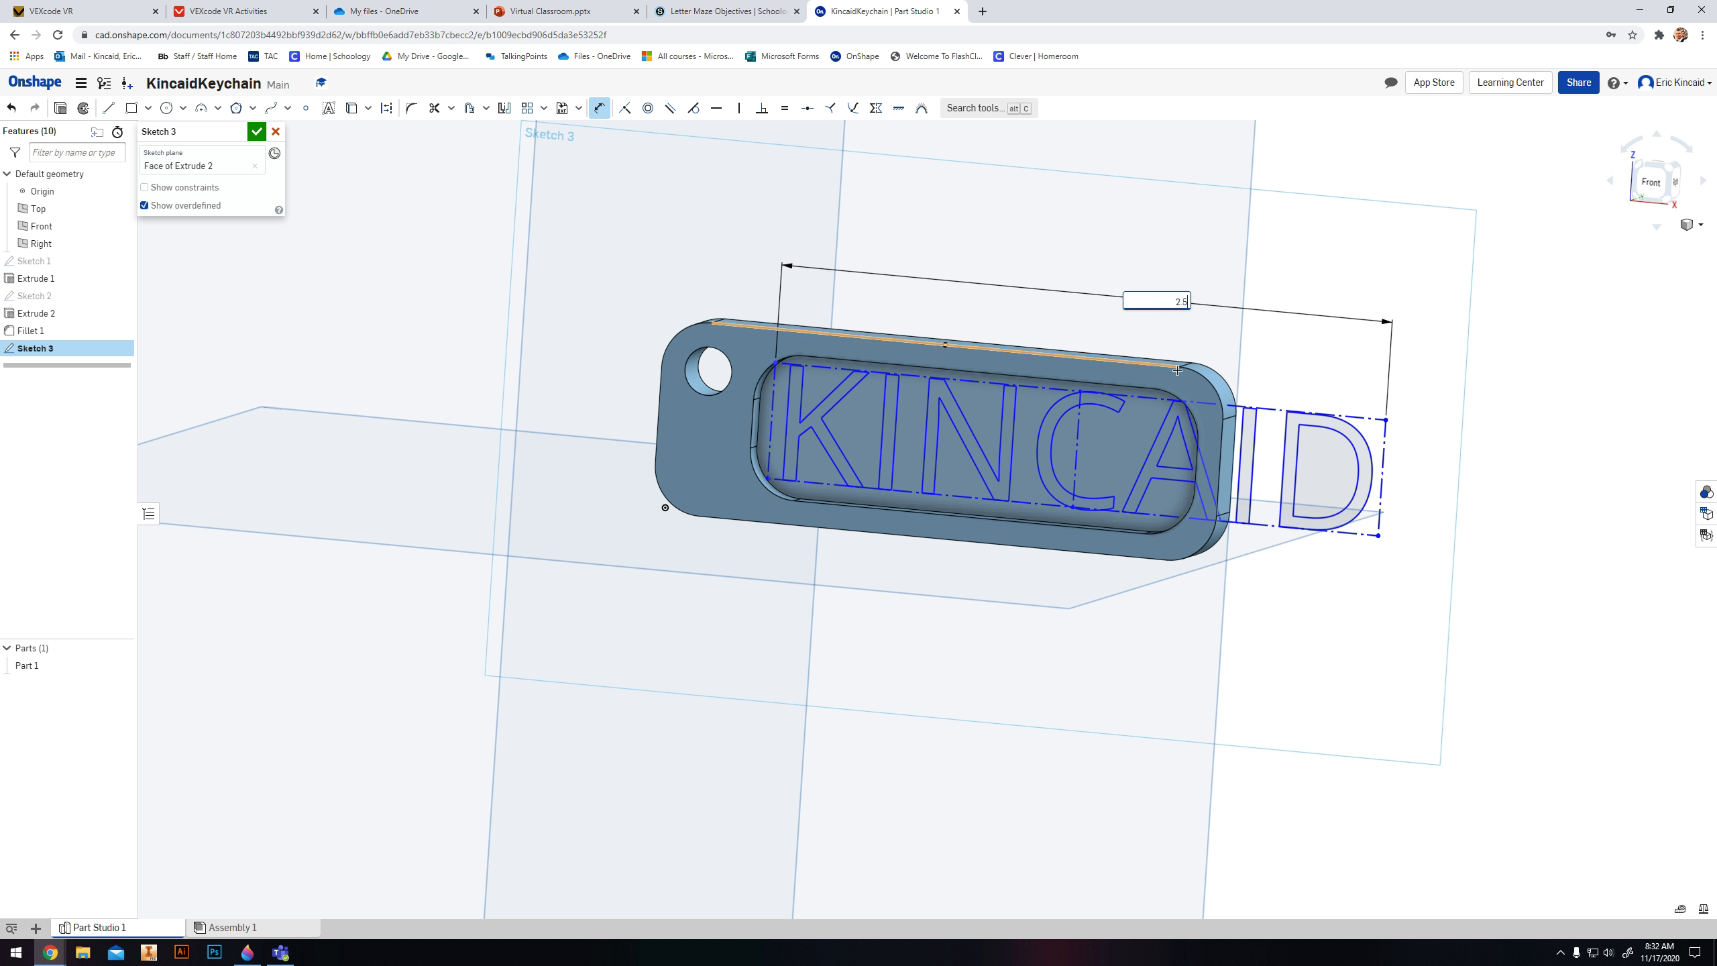
key("Return")
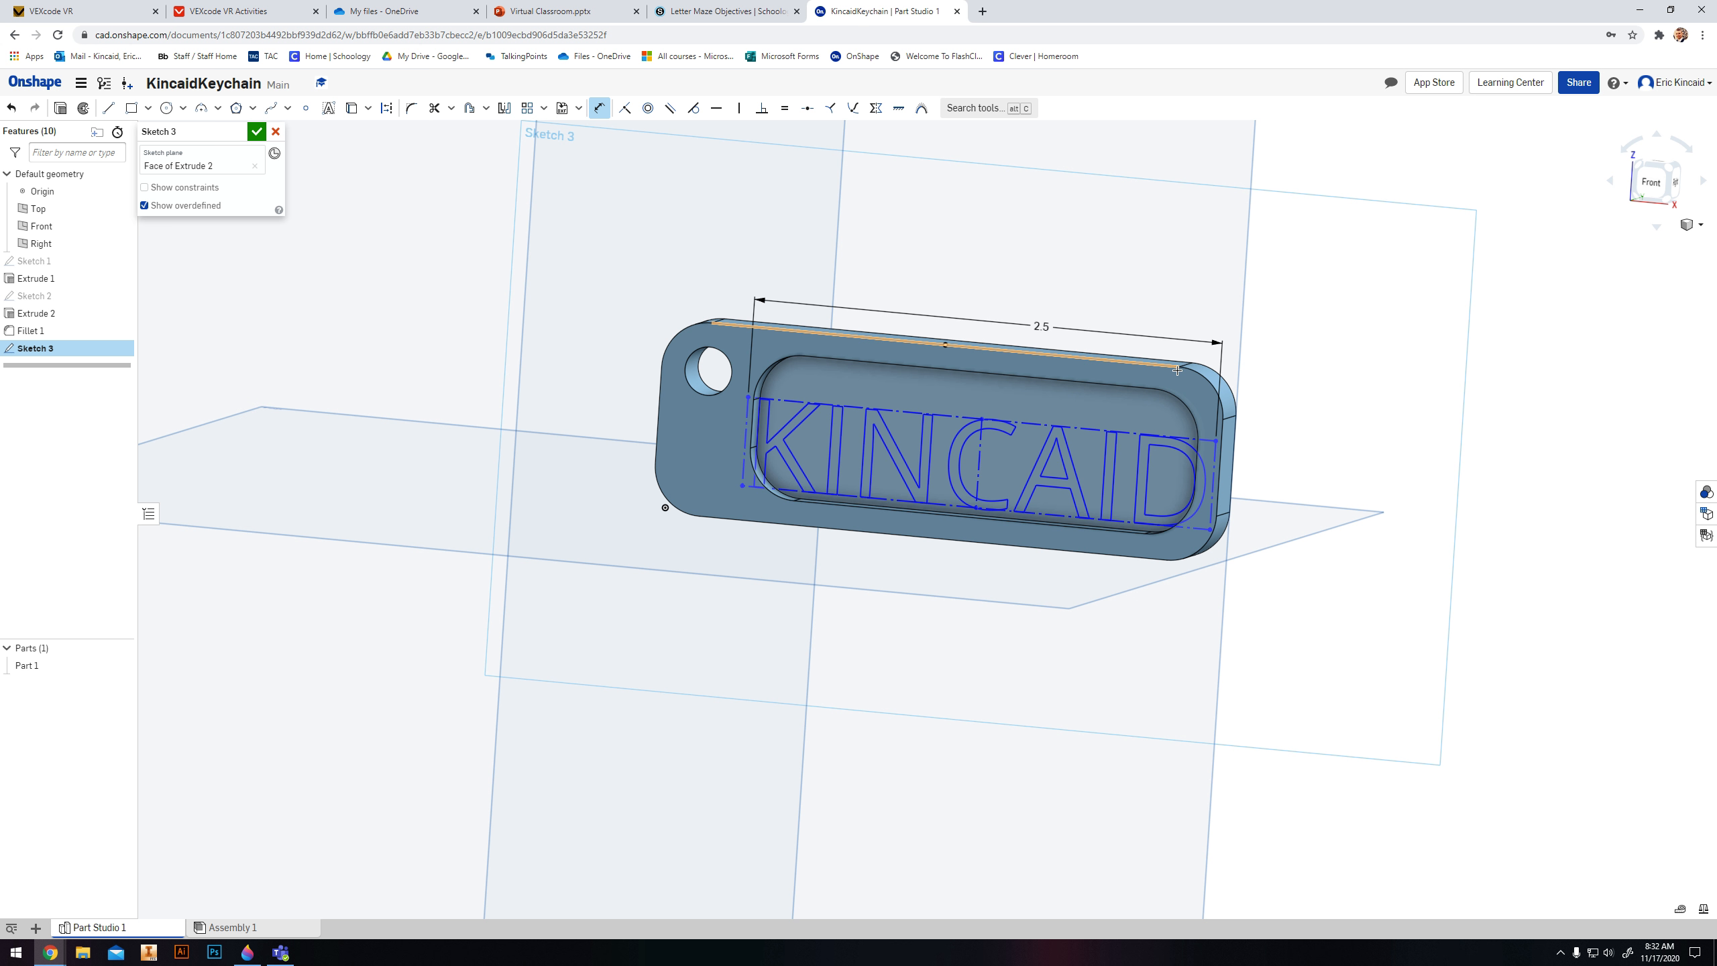
Step: Set the text frame's width to 2 in and move the lettering to the middle of the pocket
double_click(1060, 330)
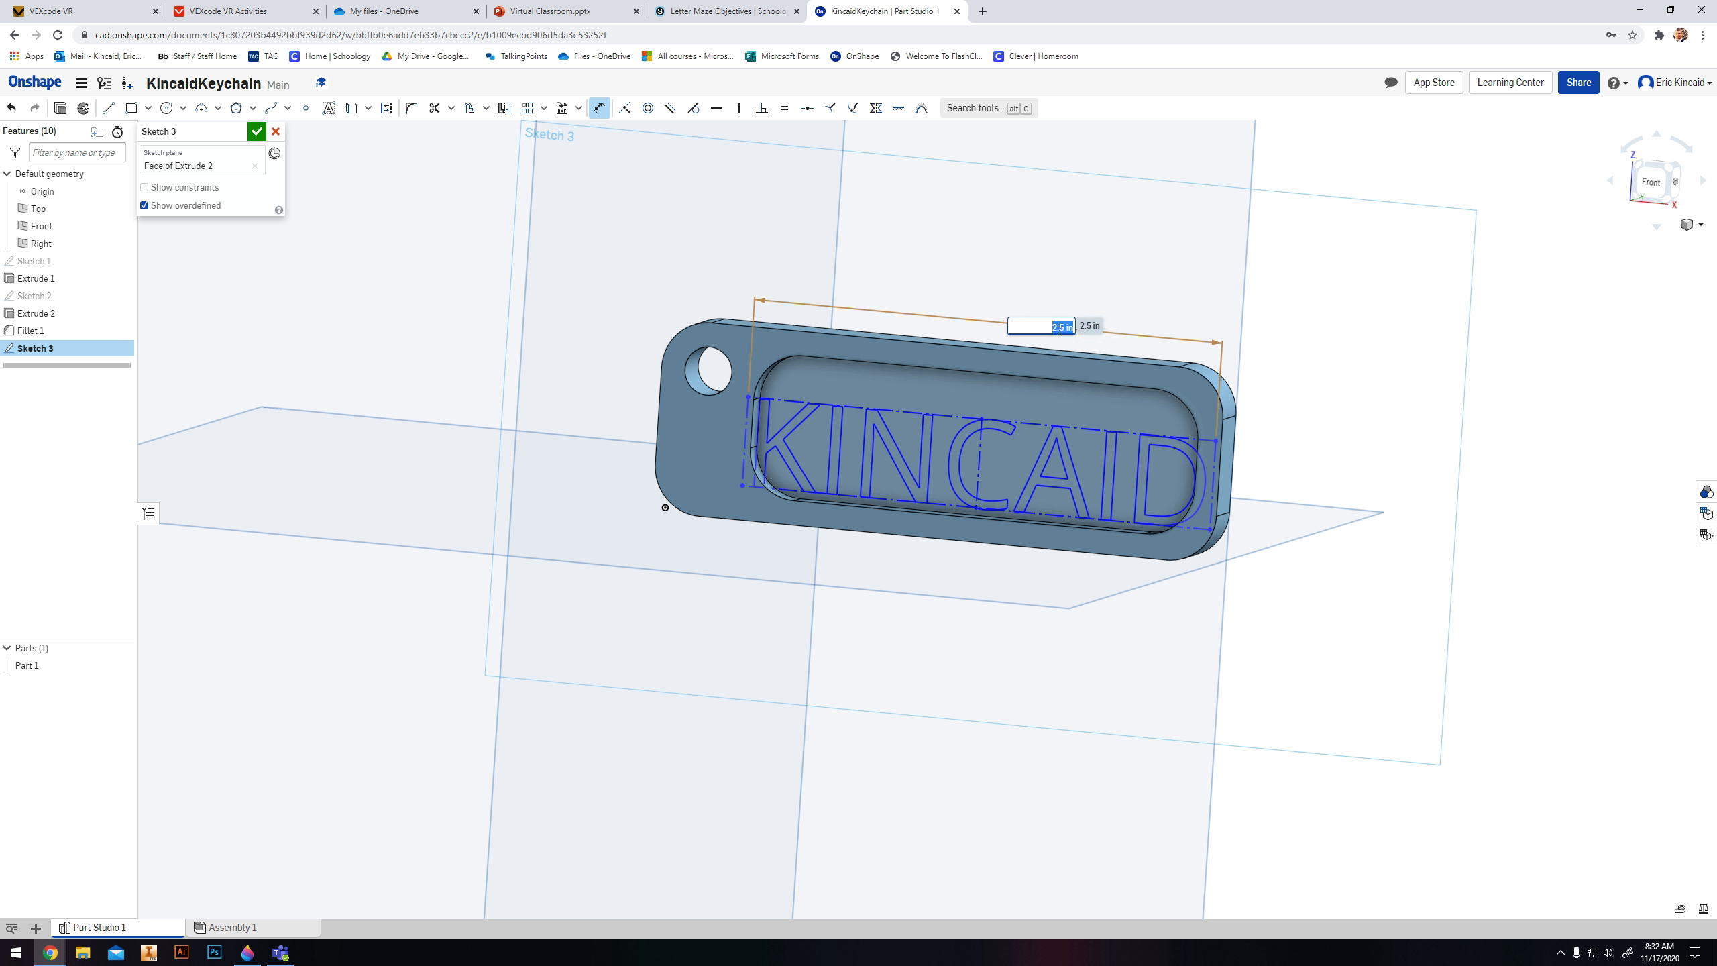
type("2")
key("Return")
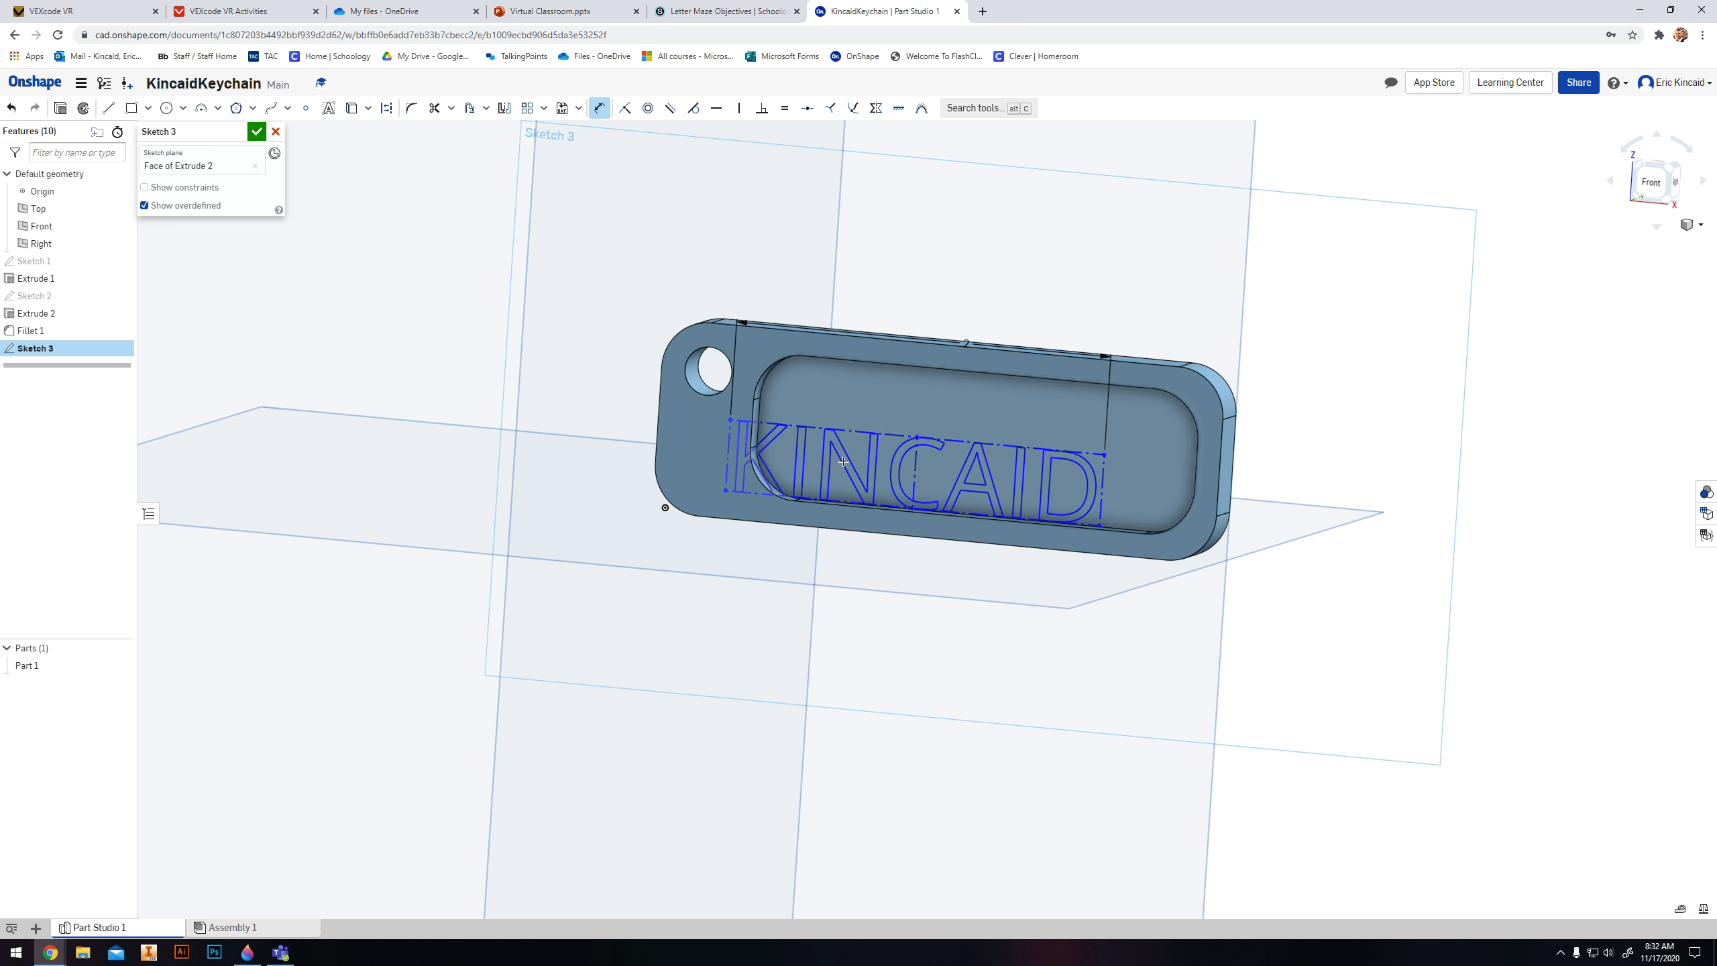
key("Escape")
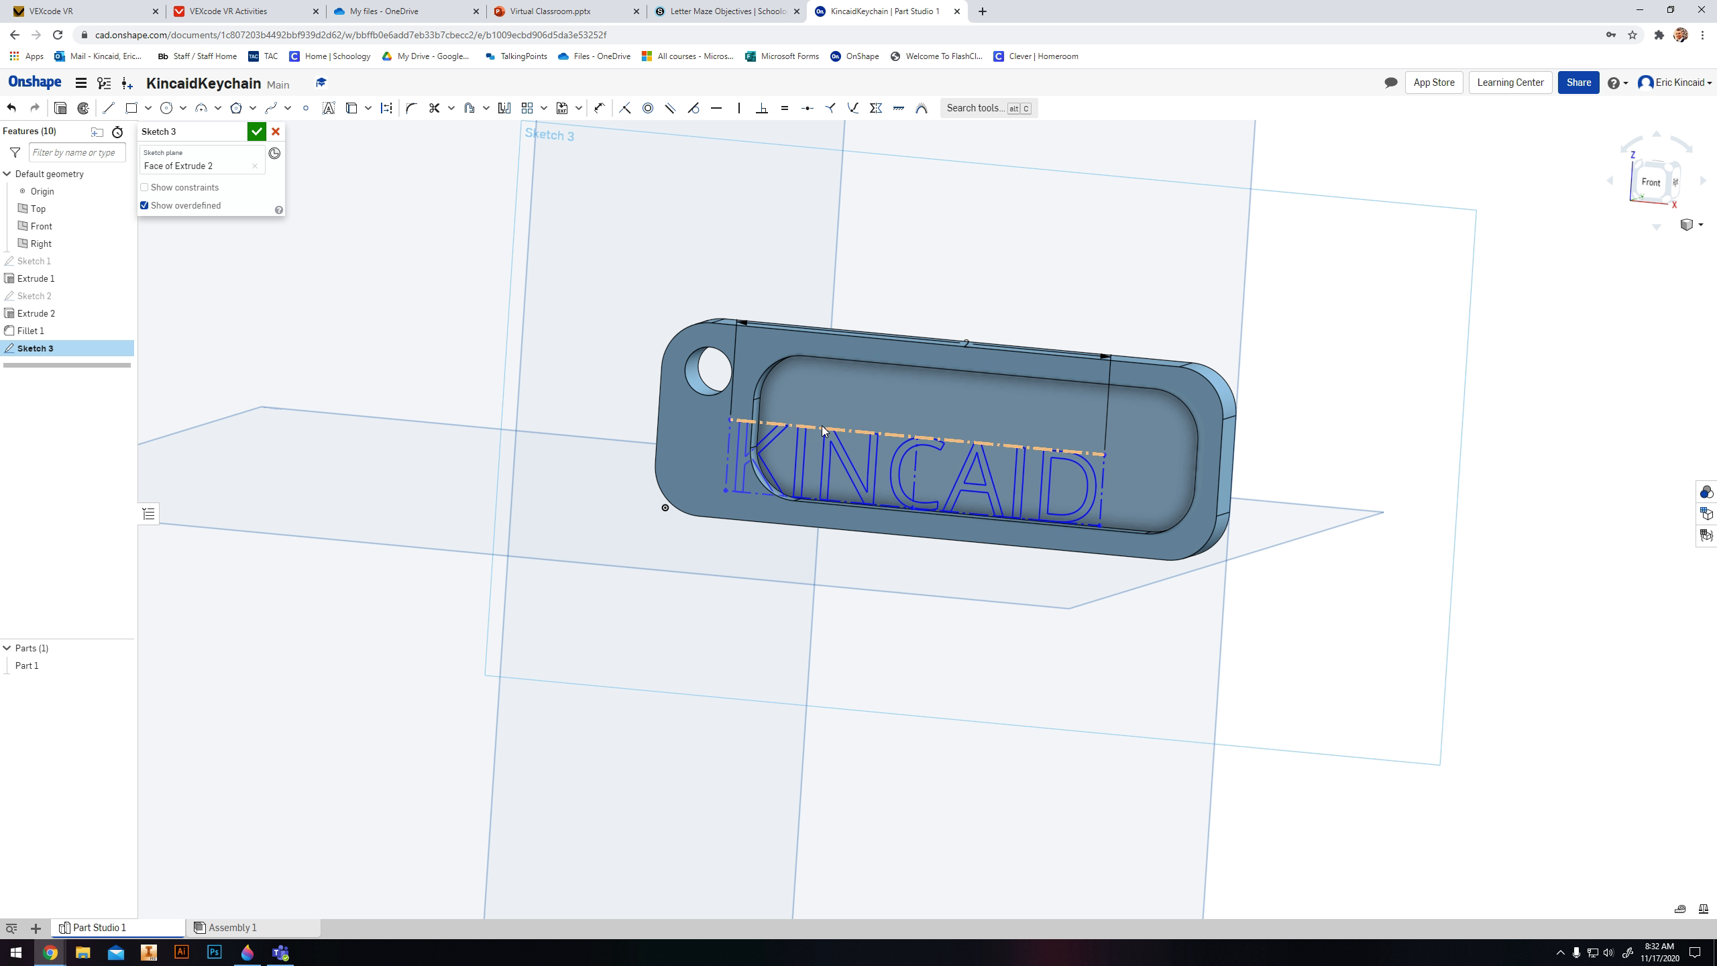
key("d")
left_click_drag(1100, 525, 1162, 496)
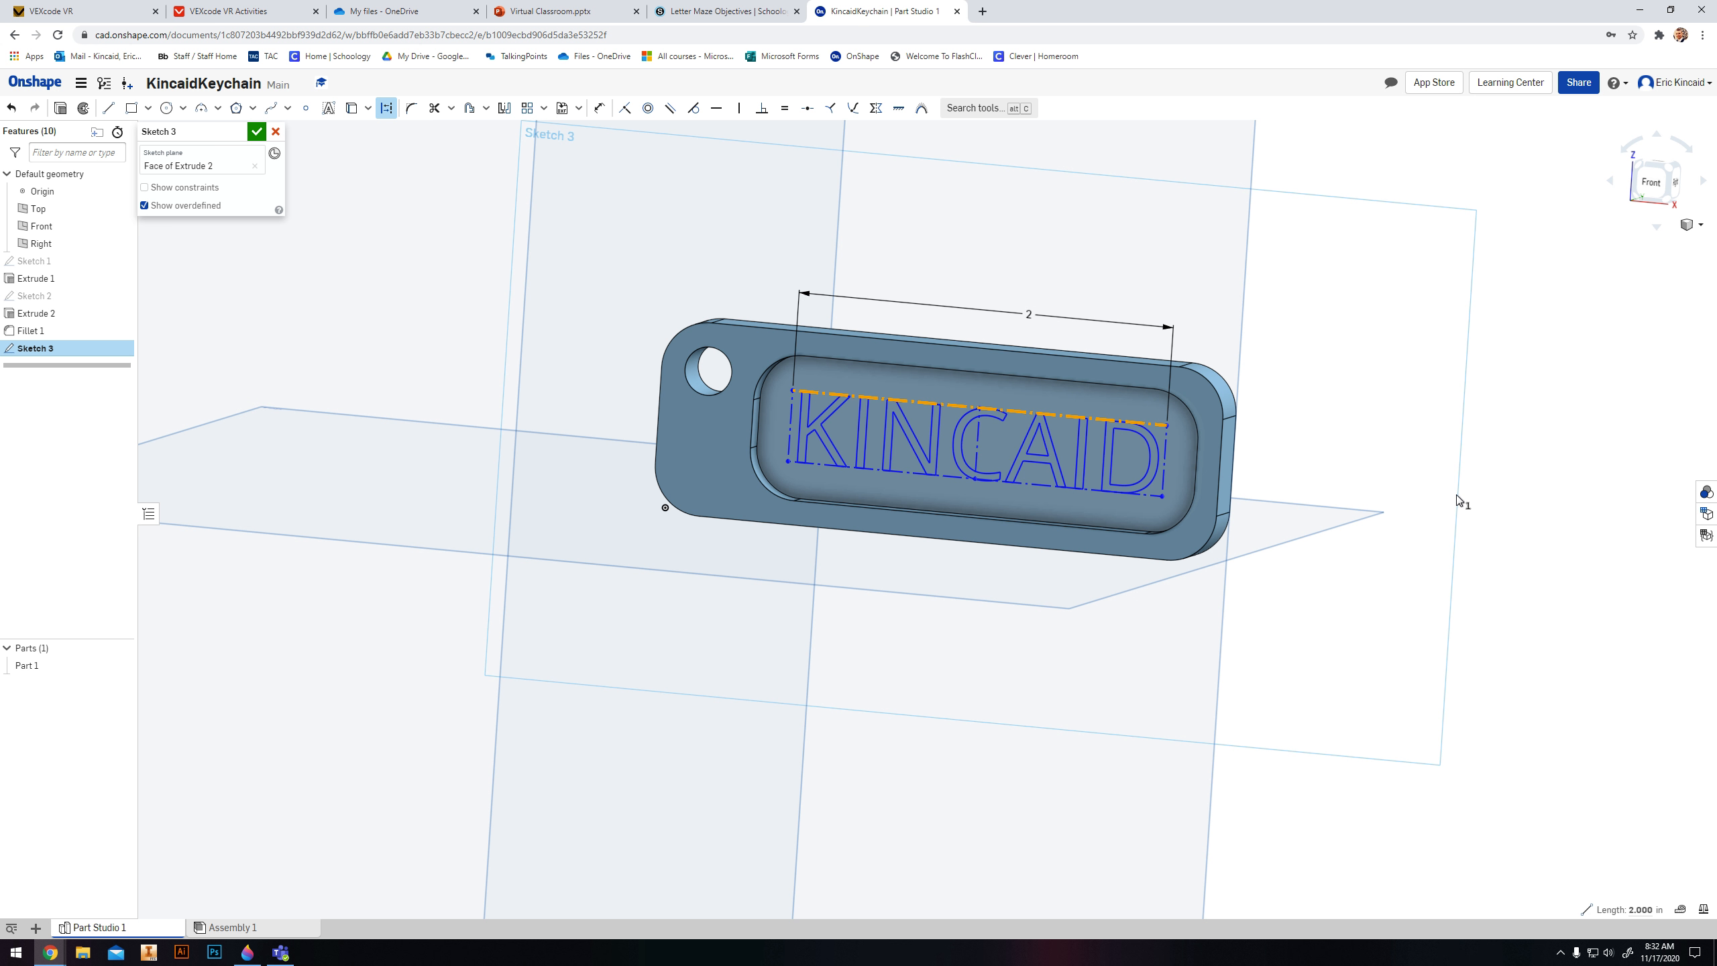
Step: Make the surname text bold and finish the sketch
right_click(947, 436)
left_click(934, 447)
left_click(932, 467)
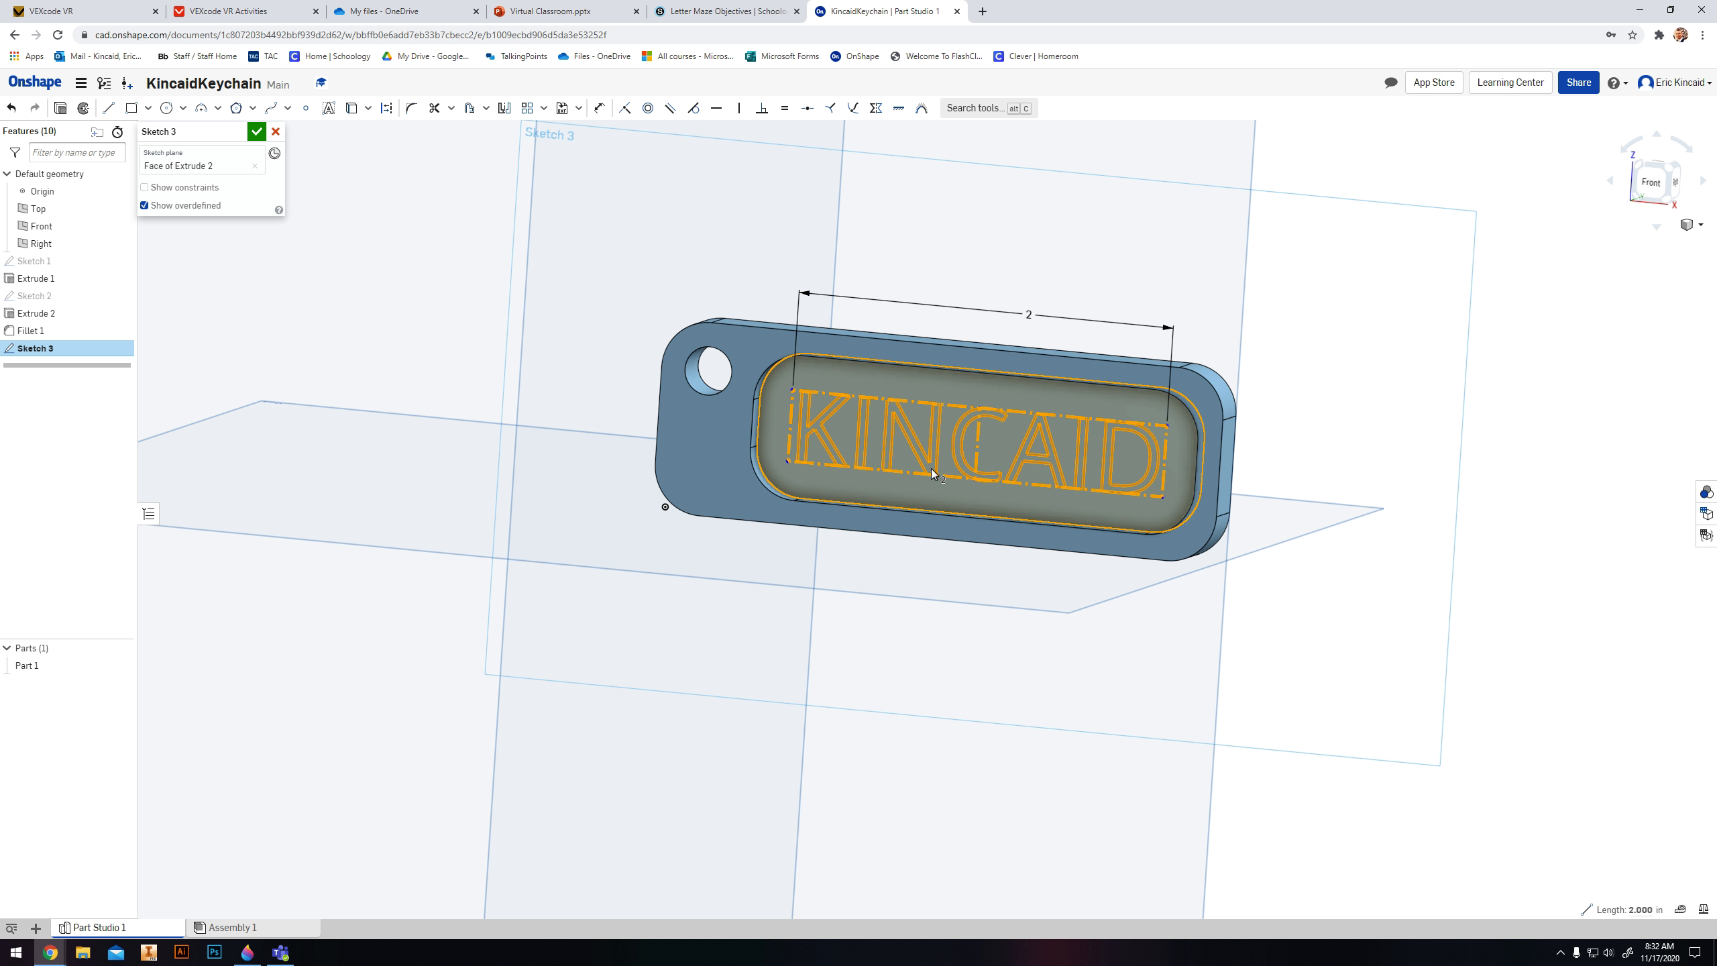
right_click(933, 470)
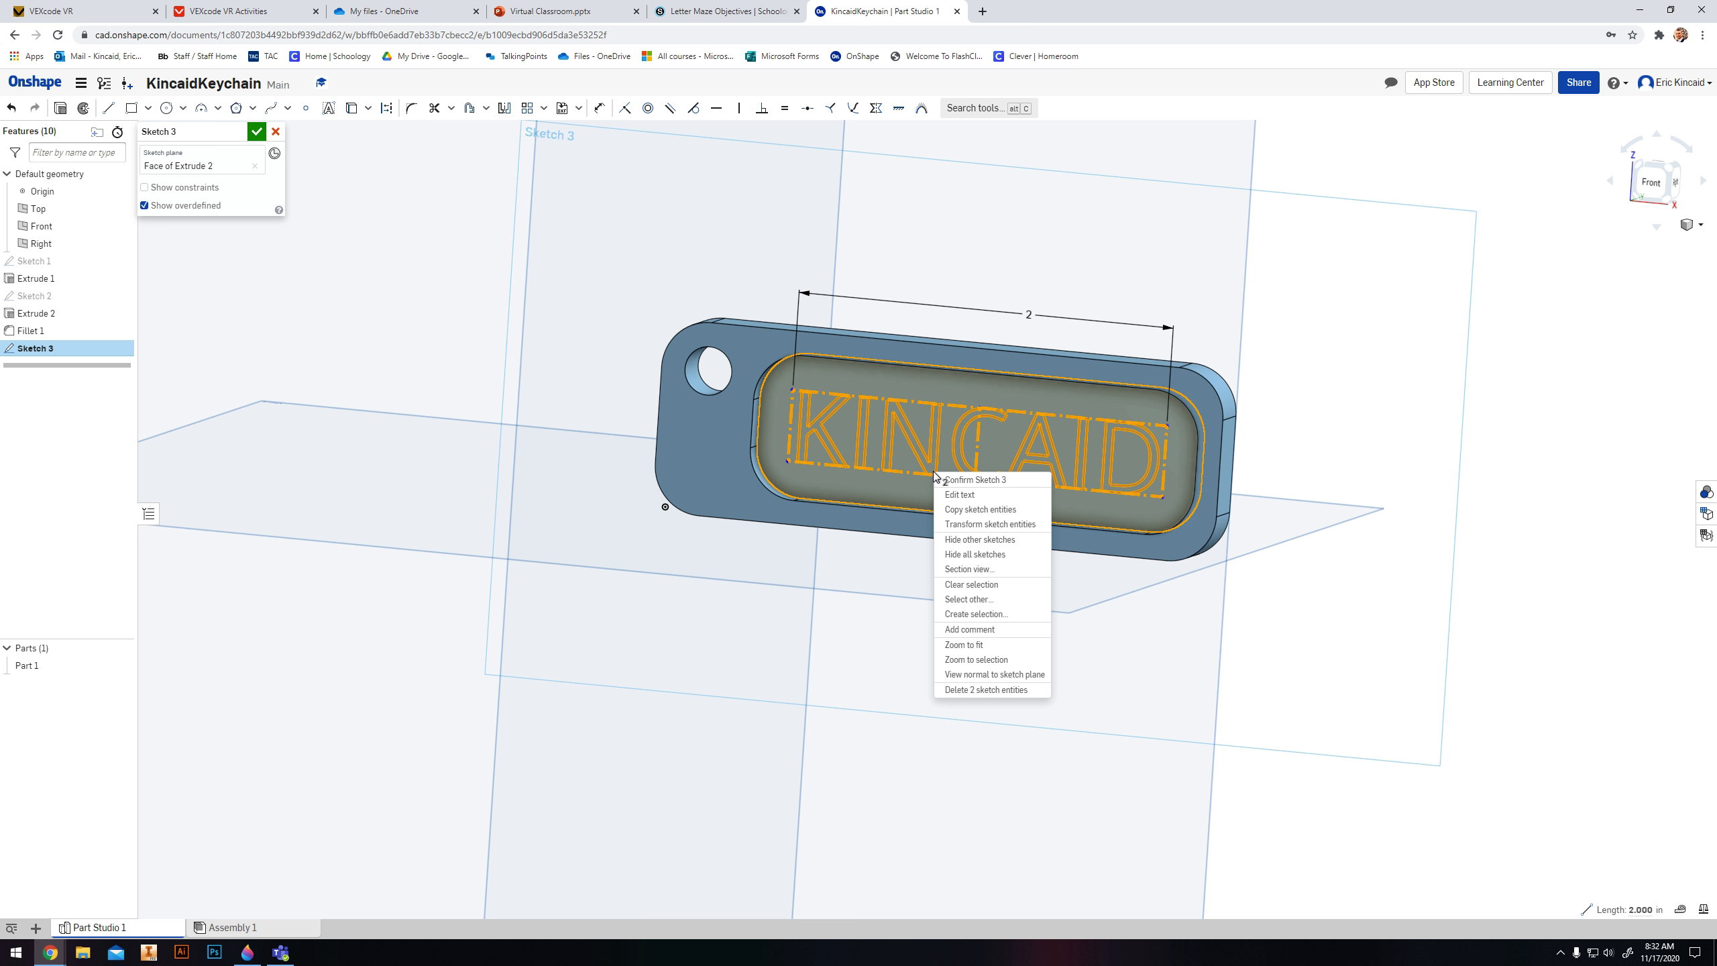
left_click(964, 495)
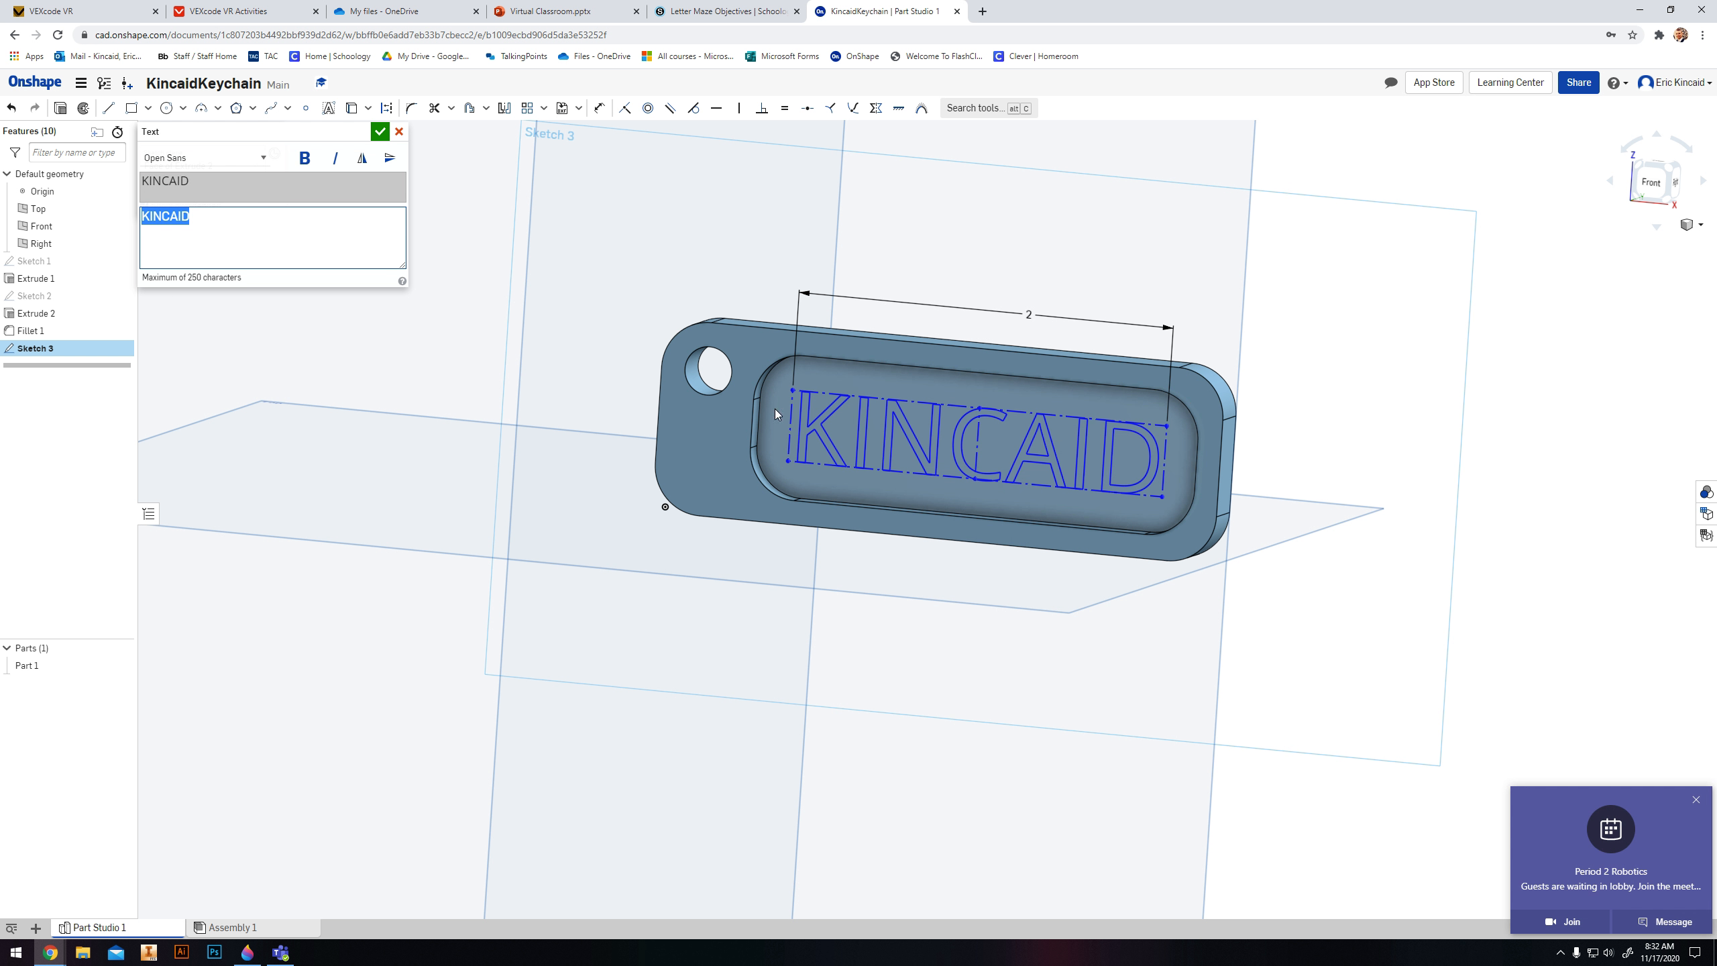
left_click(1696, 799)
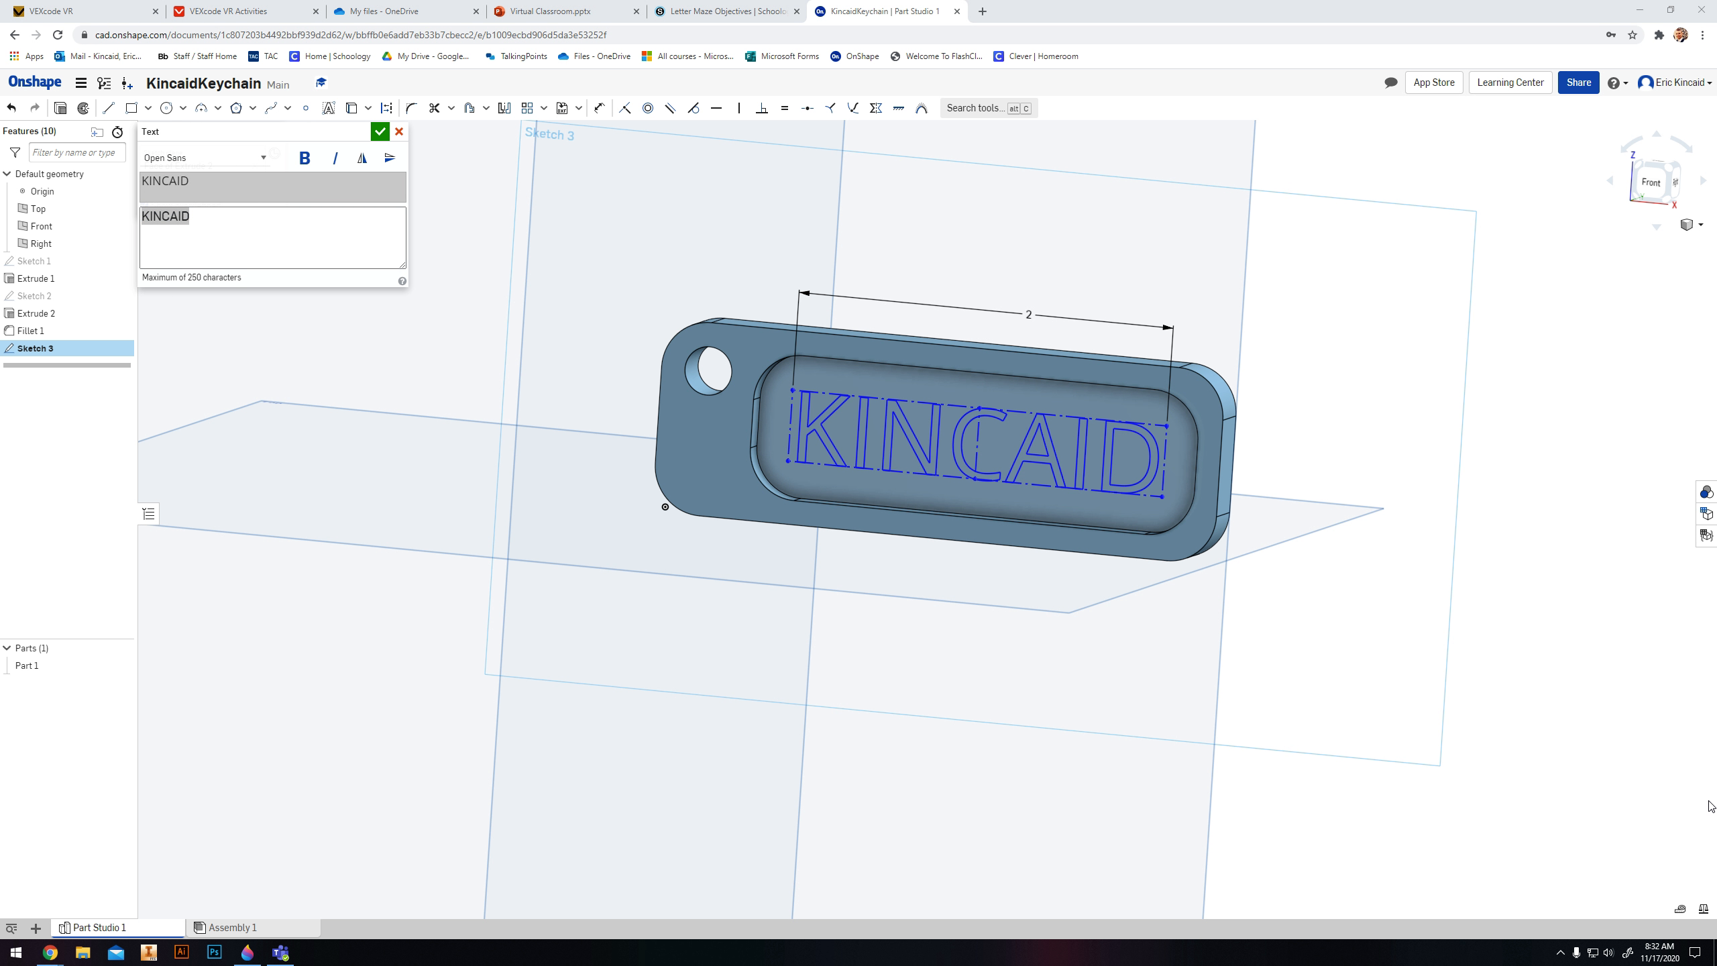
left_click(305, 158)
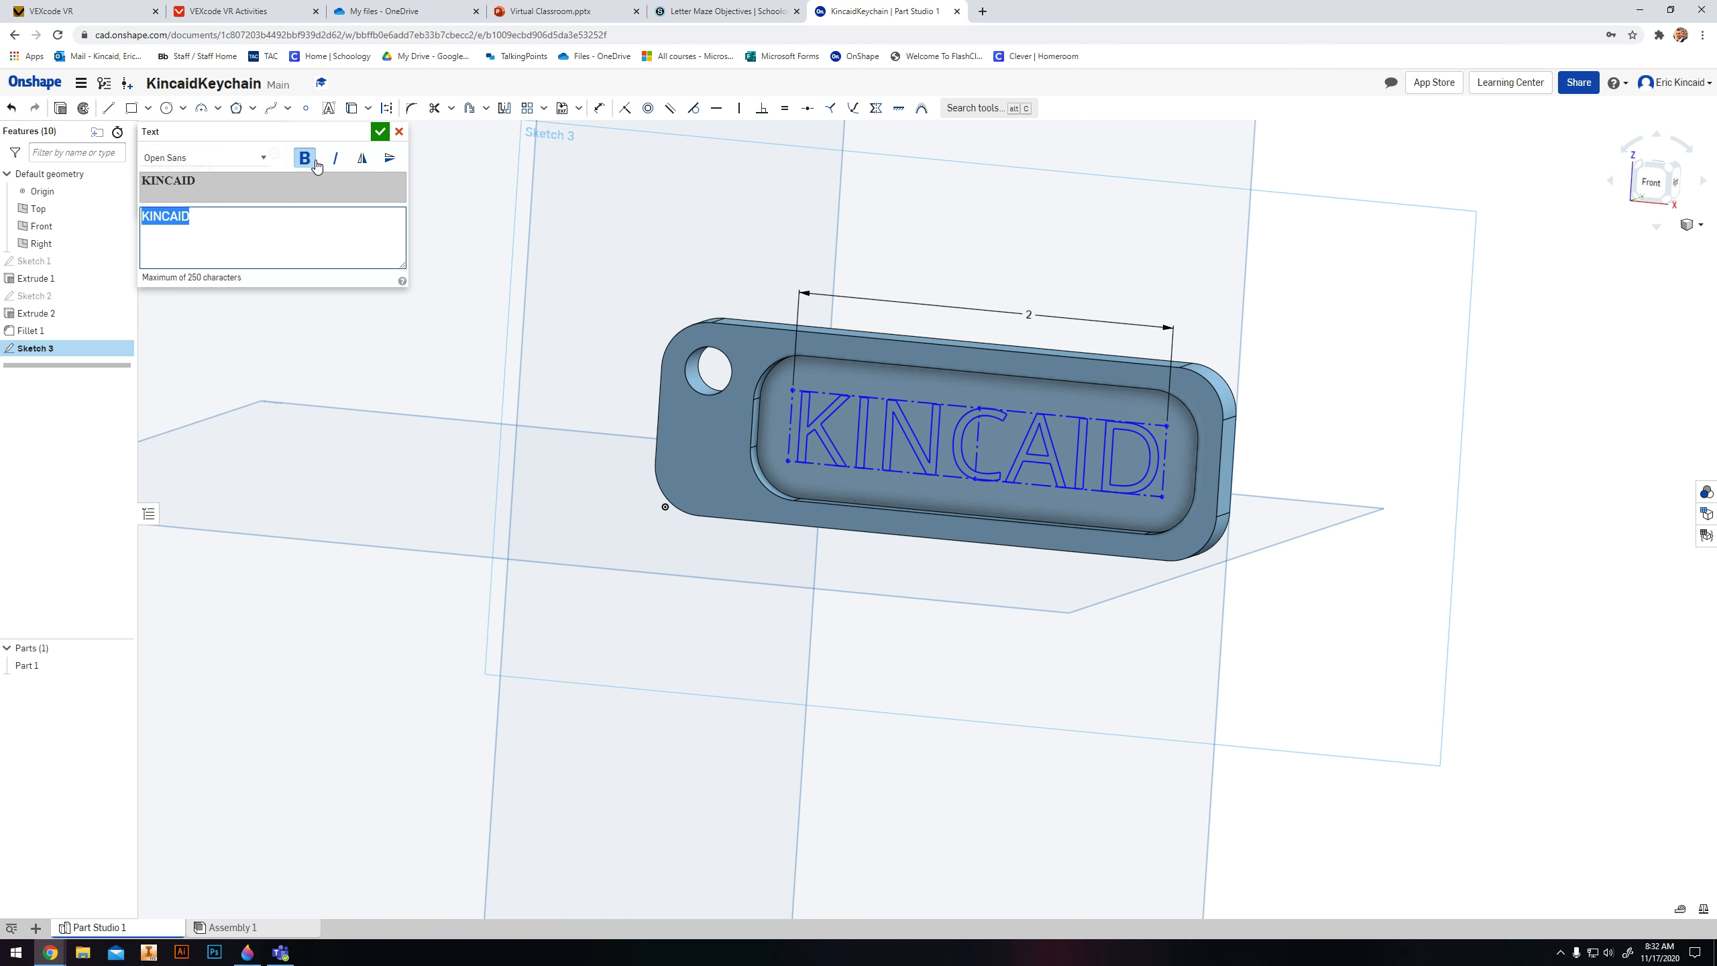
left_click(380, 132)
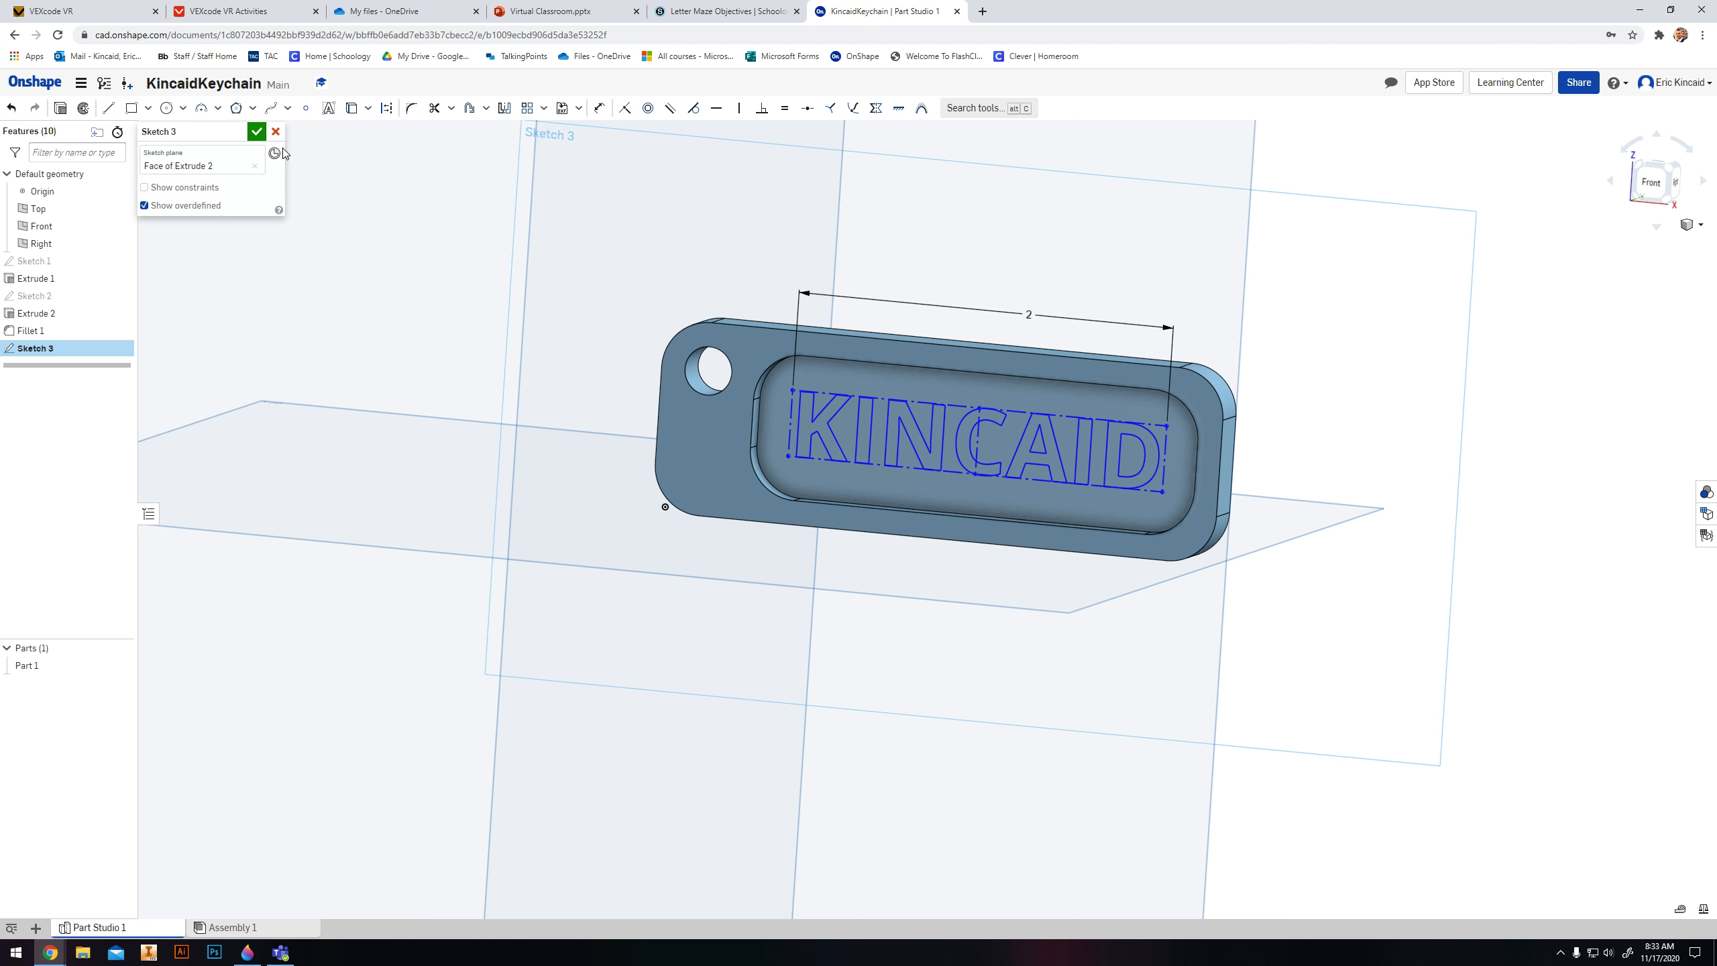
left_click(256, 132)
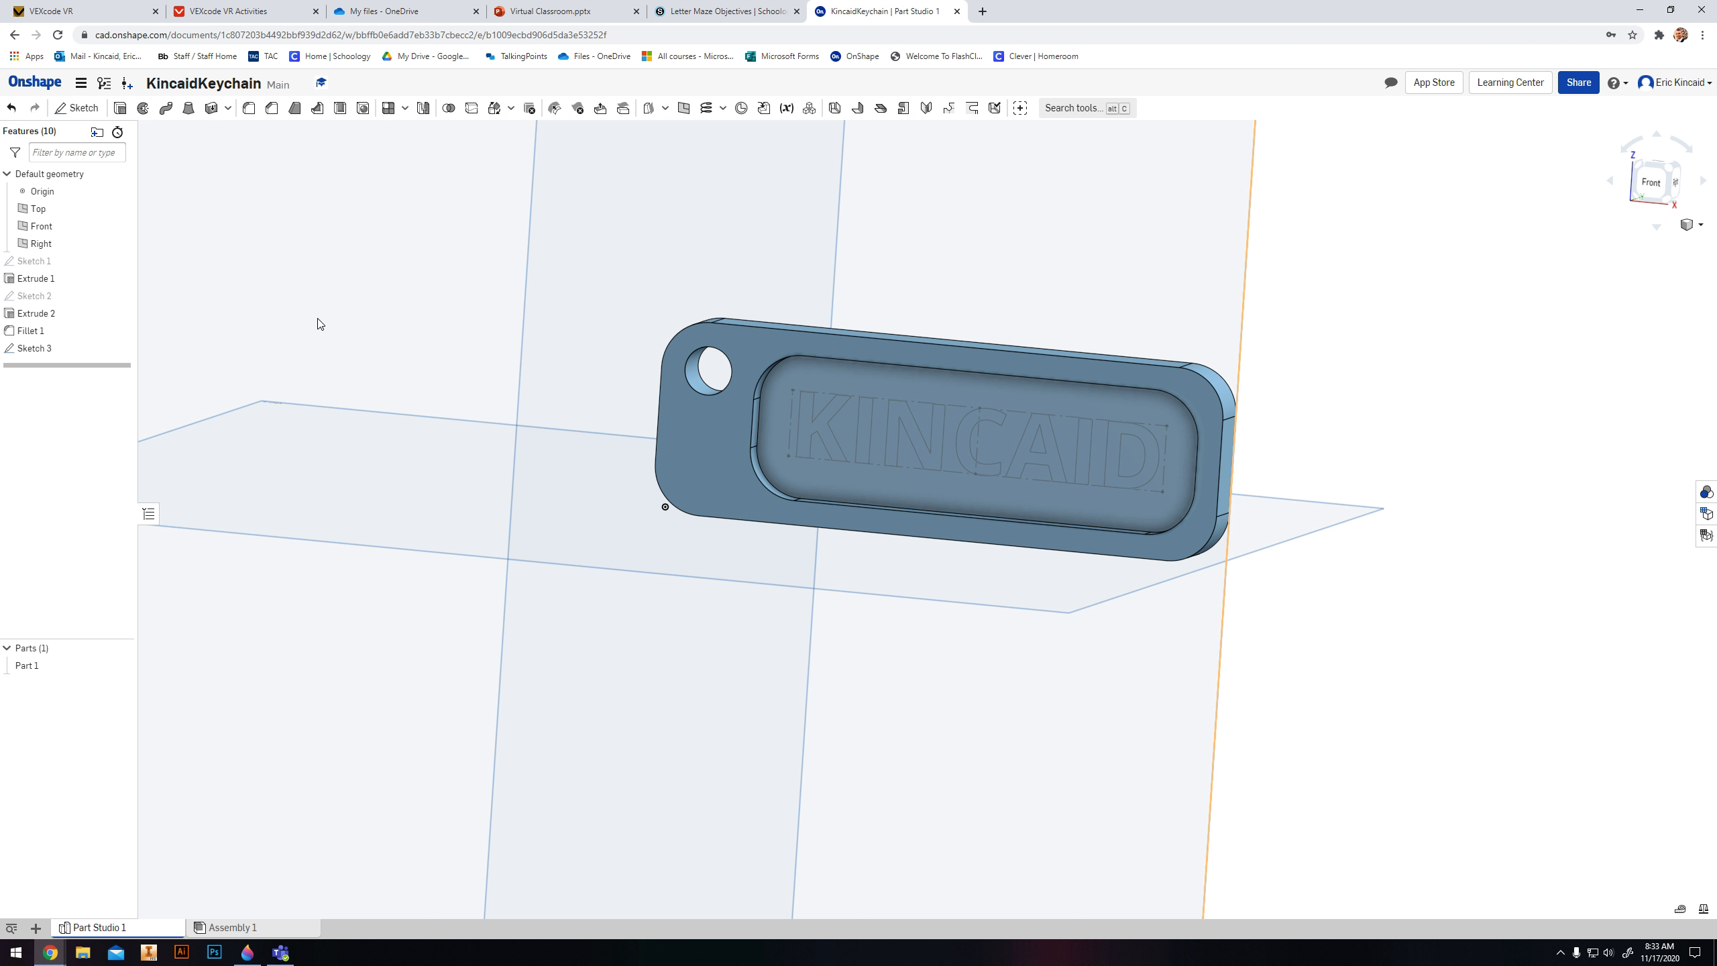
Step: Extrude all seven letters of the surname by a blind depth of 0.125 in, adding them to the plate
left_click(120, 108)
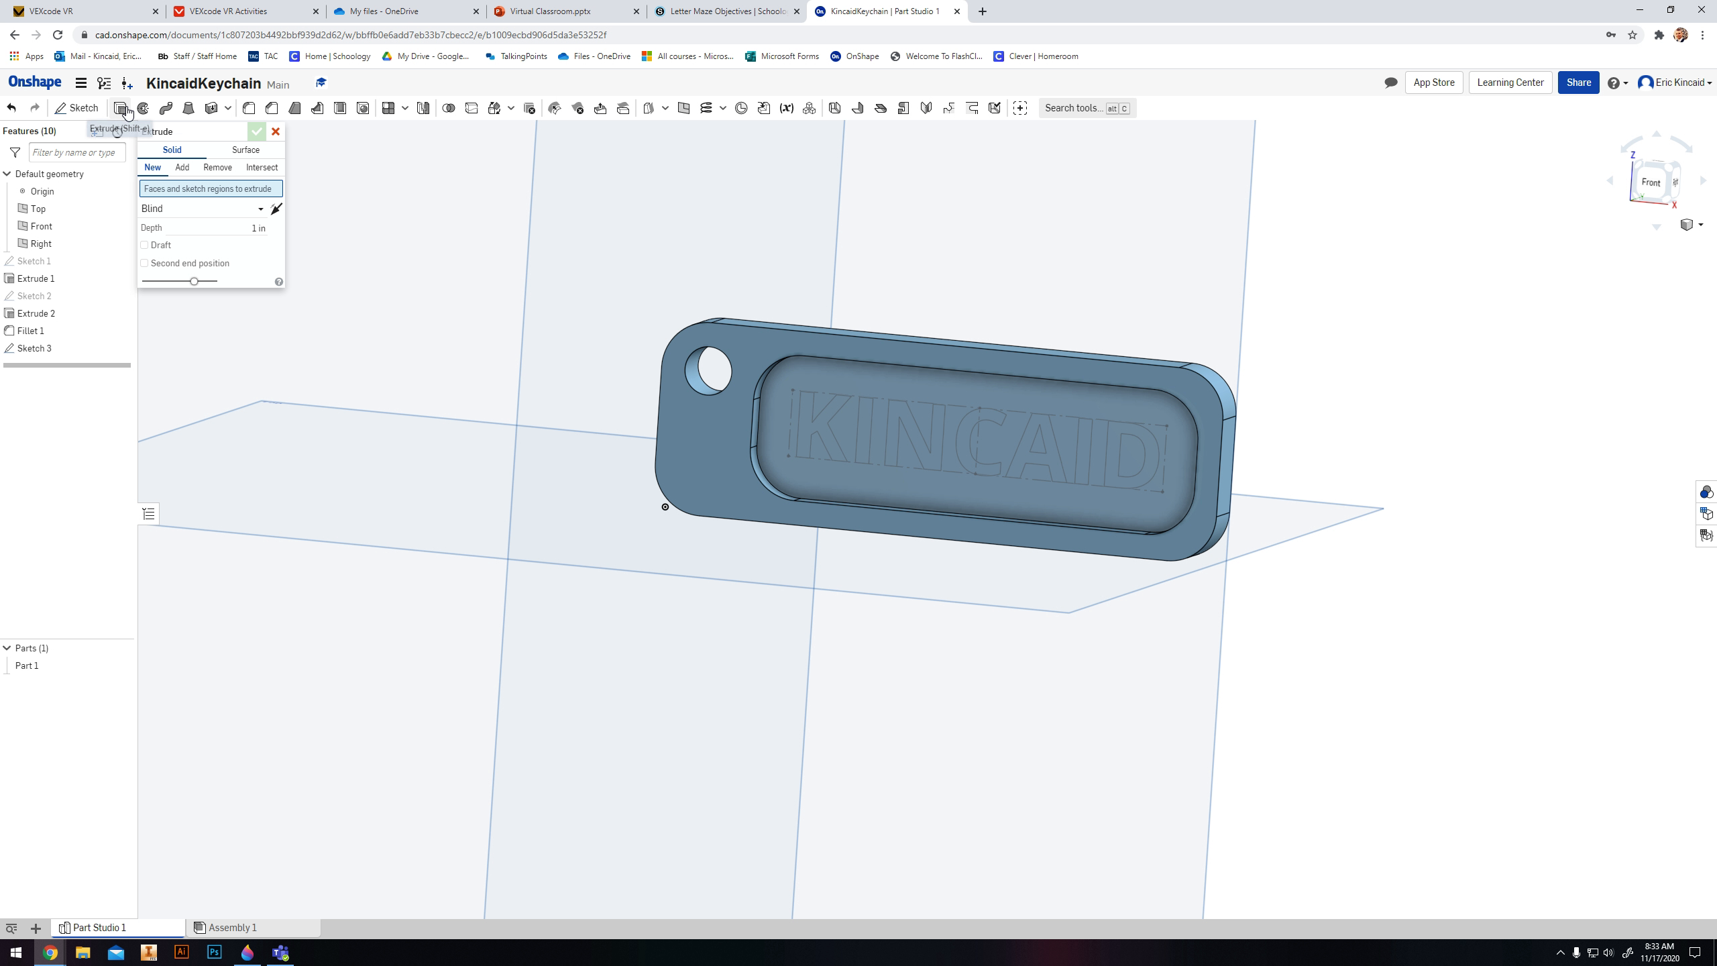
left_click(820, 427)
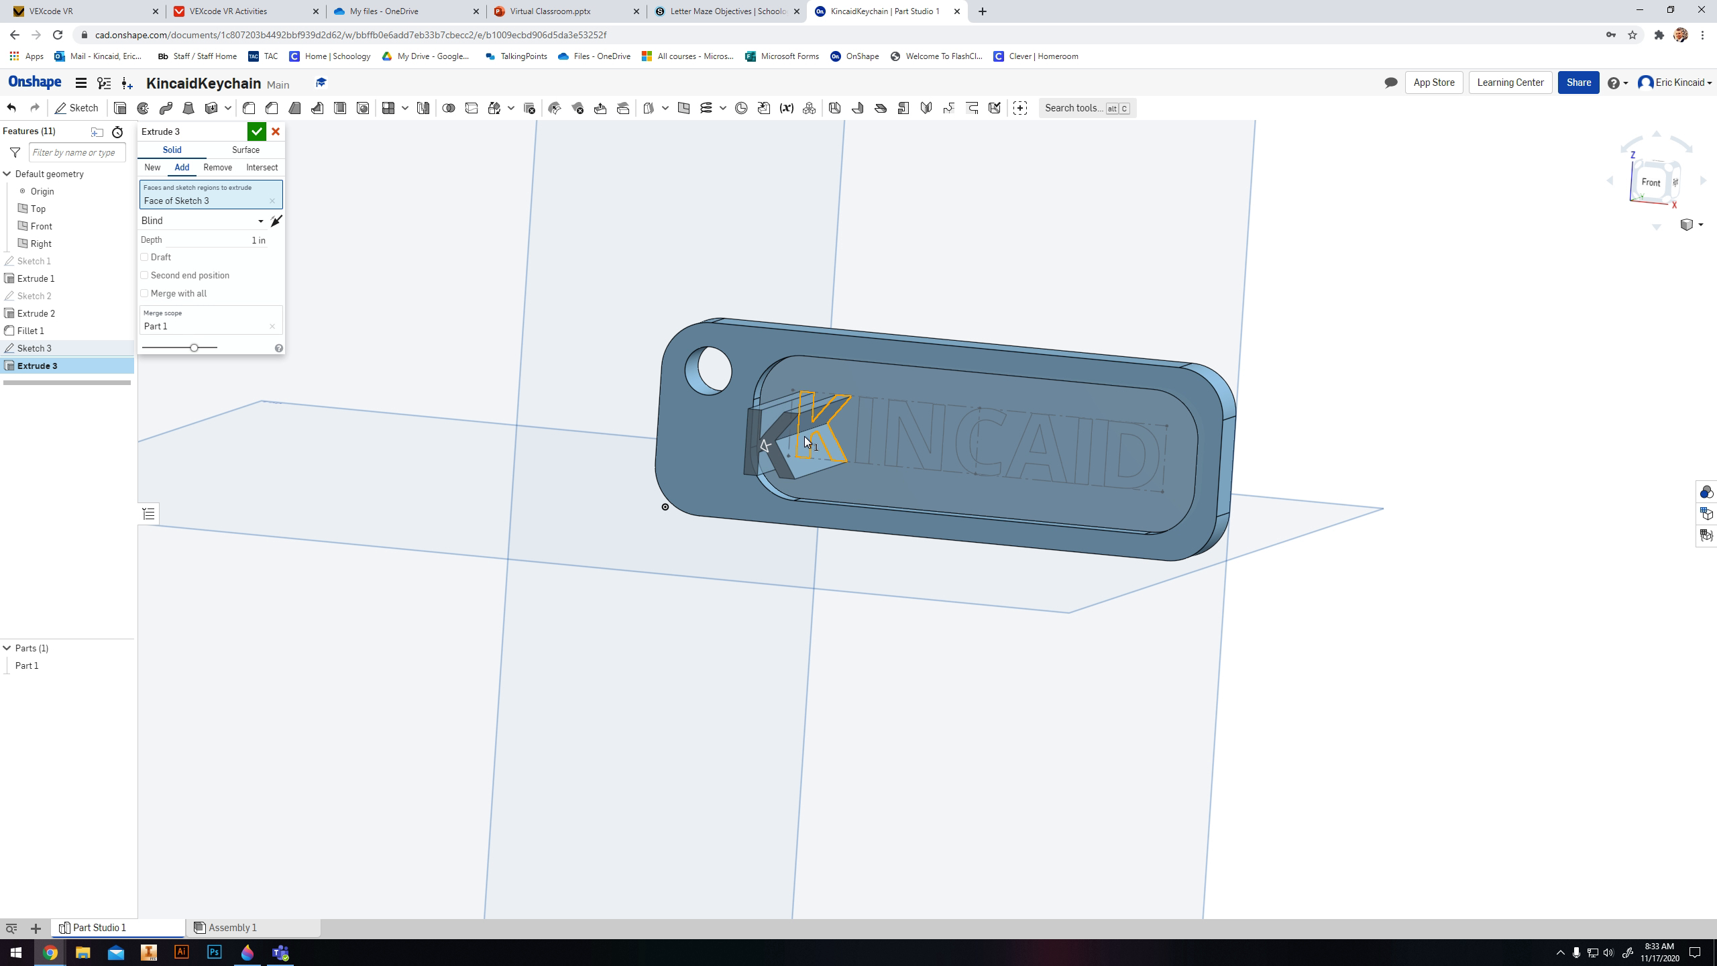
left_click(864, 431)
left_click(915, 435)
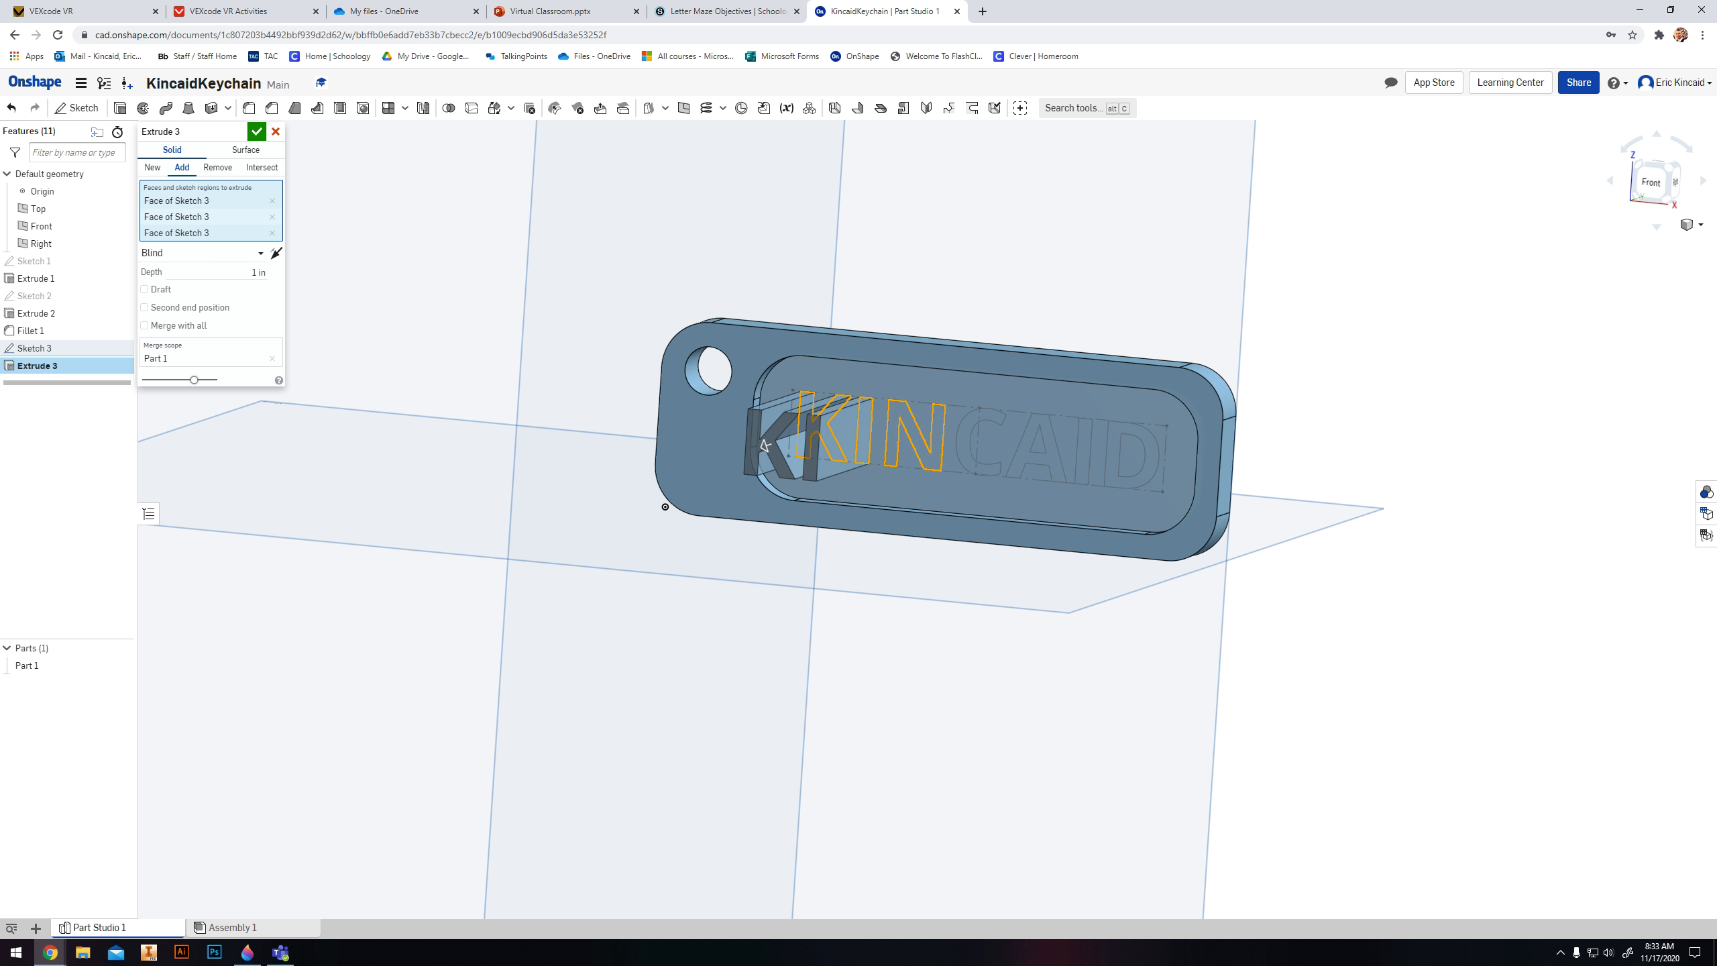
left_click(964, 442)
left_click(1025, 453)
left_click(1081, 461)
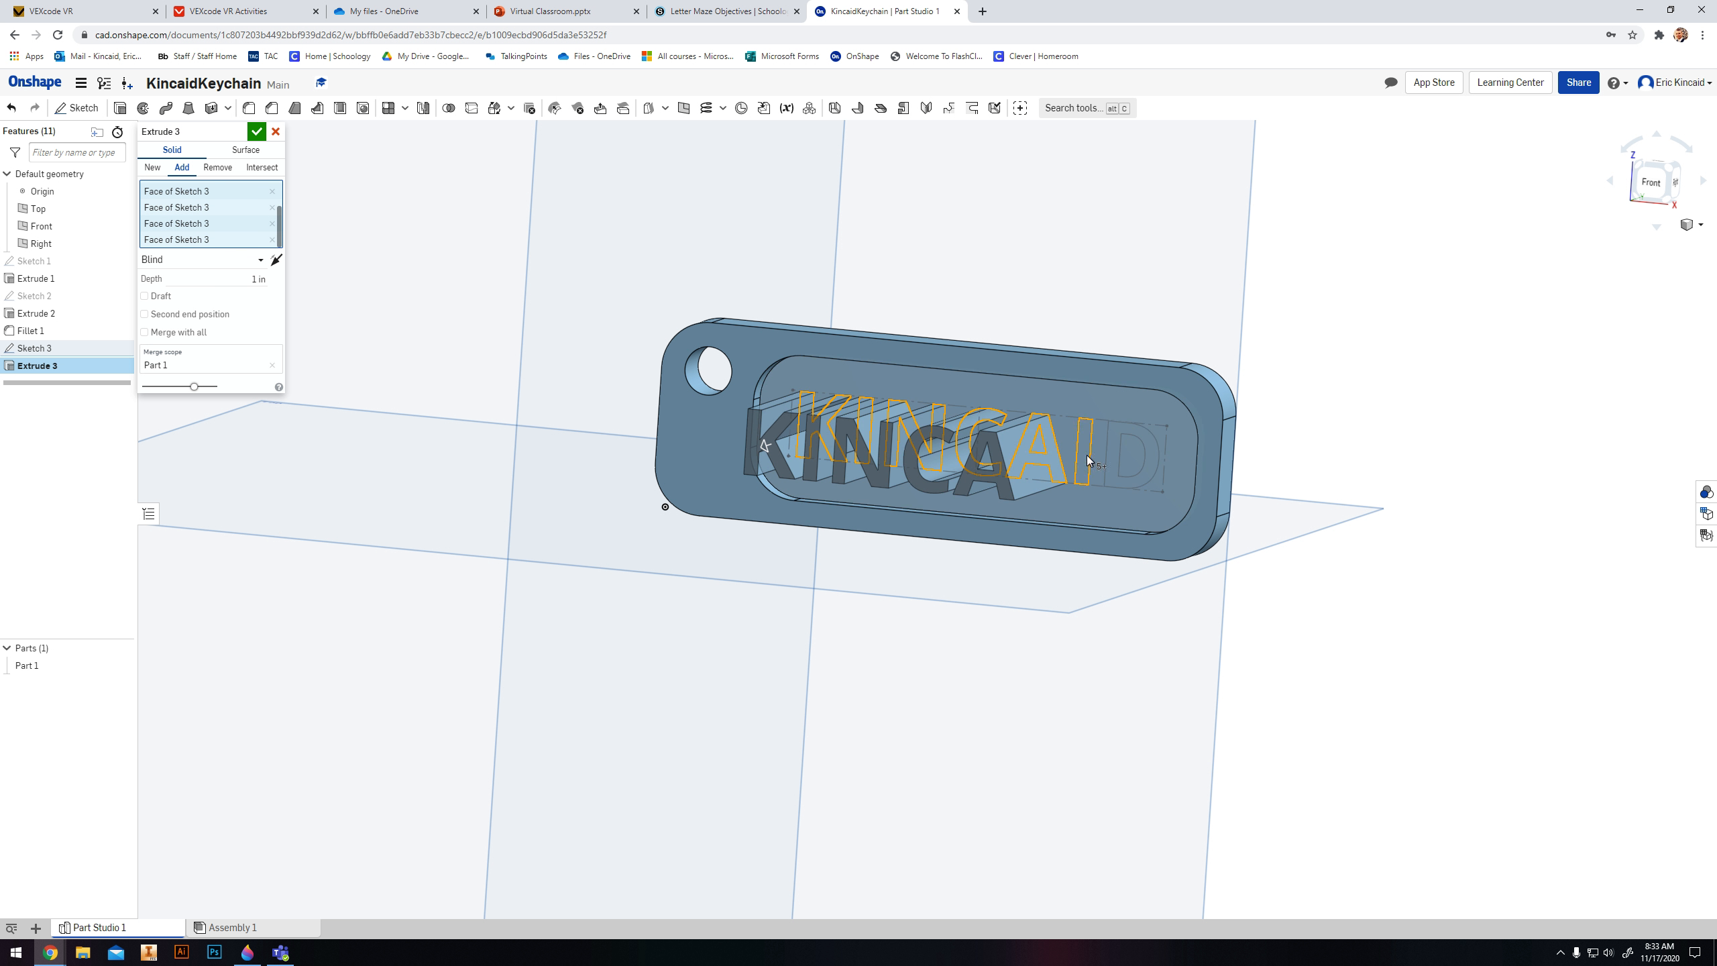
left_click(1120, 465)
left_click(258, 278)
type(".125")
left_click(256, 132)
Step: Inspect the raised lettering from an angle and restore the isometric view of the whole keychain
mouse_move(1041, 697)
right_mouse_down()
mouse_move(1070, 669)
mouse_move(1218, 690)
mouse_move(1078, 728)
mouse_move(1174, 574)
mouse_move(1234, 556)
mouse_move(1205, 553)
right_mouse_up()
right_click_drag(1229, 514, 1335, 468)
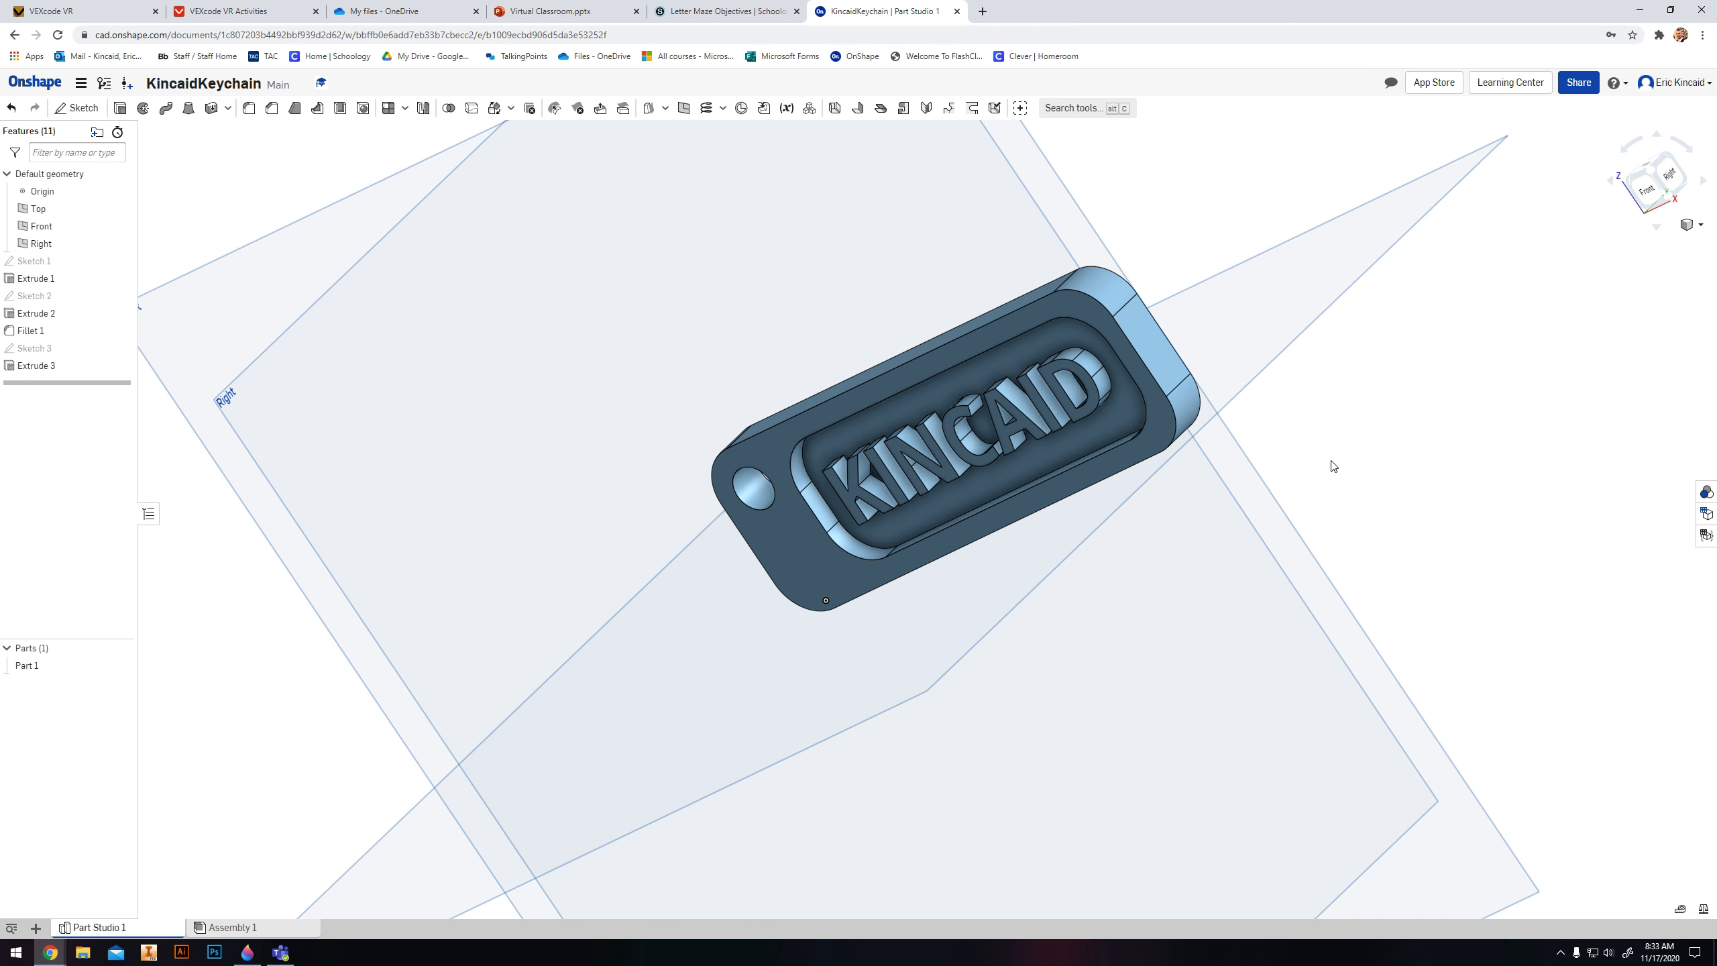
left_click(1653, 171)
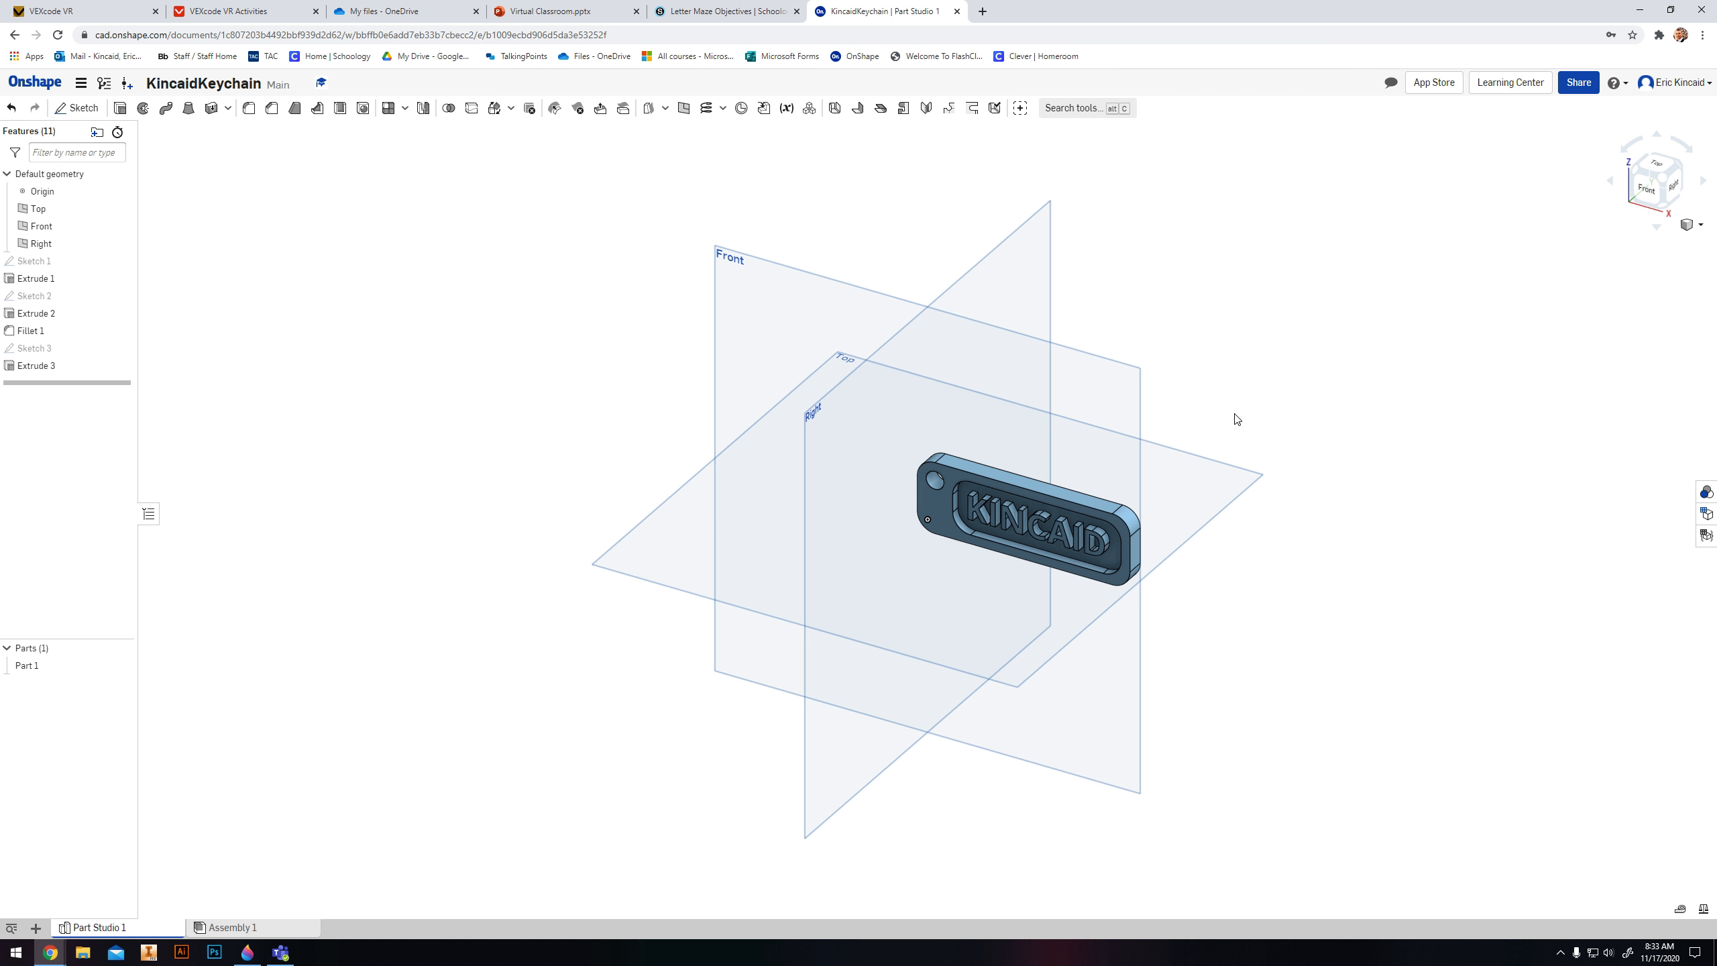